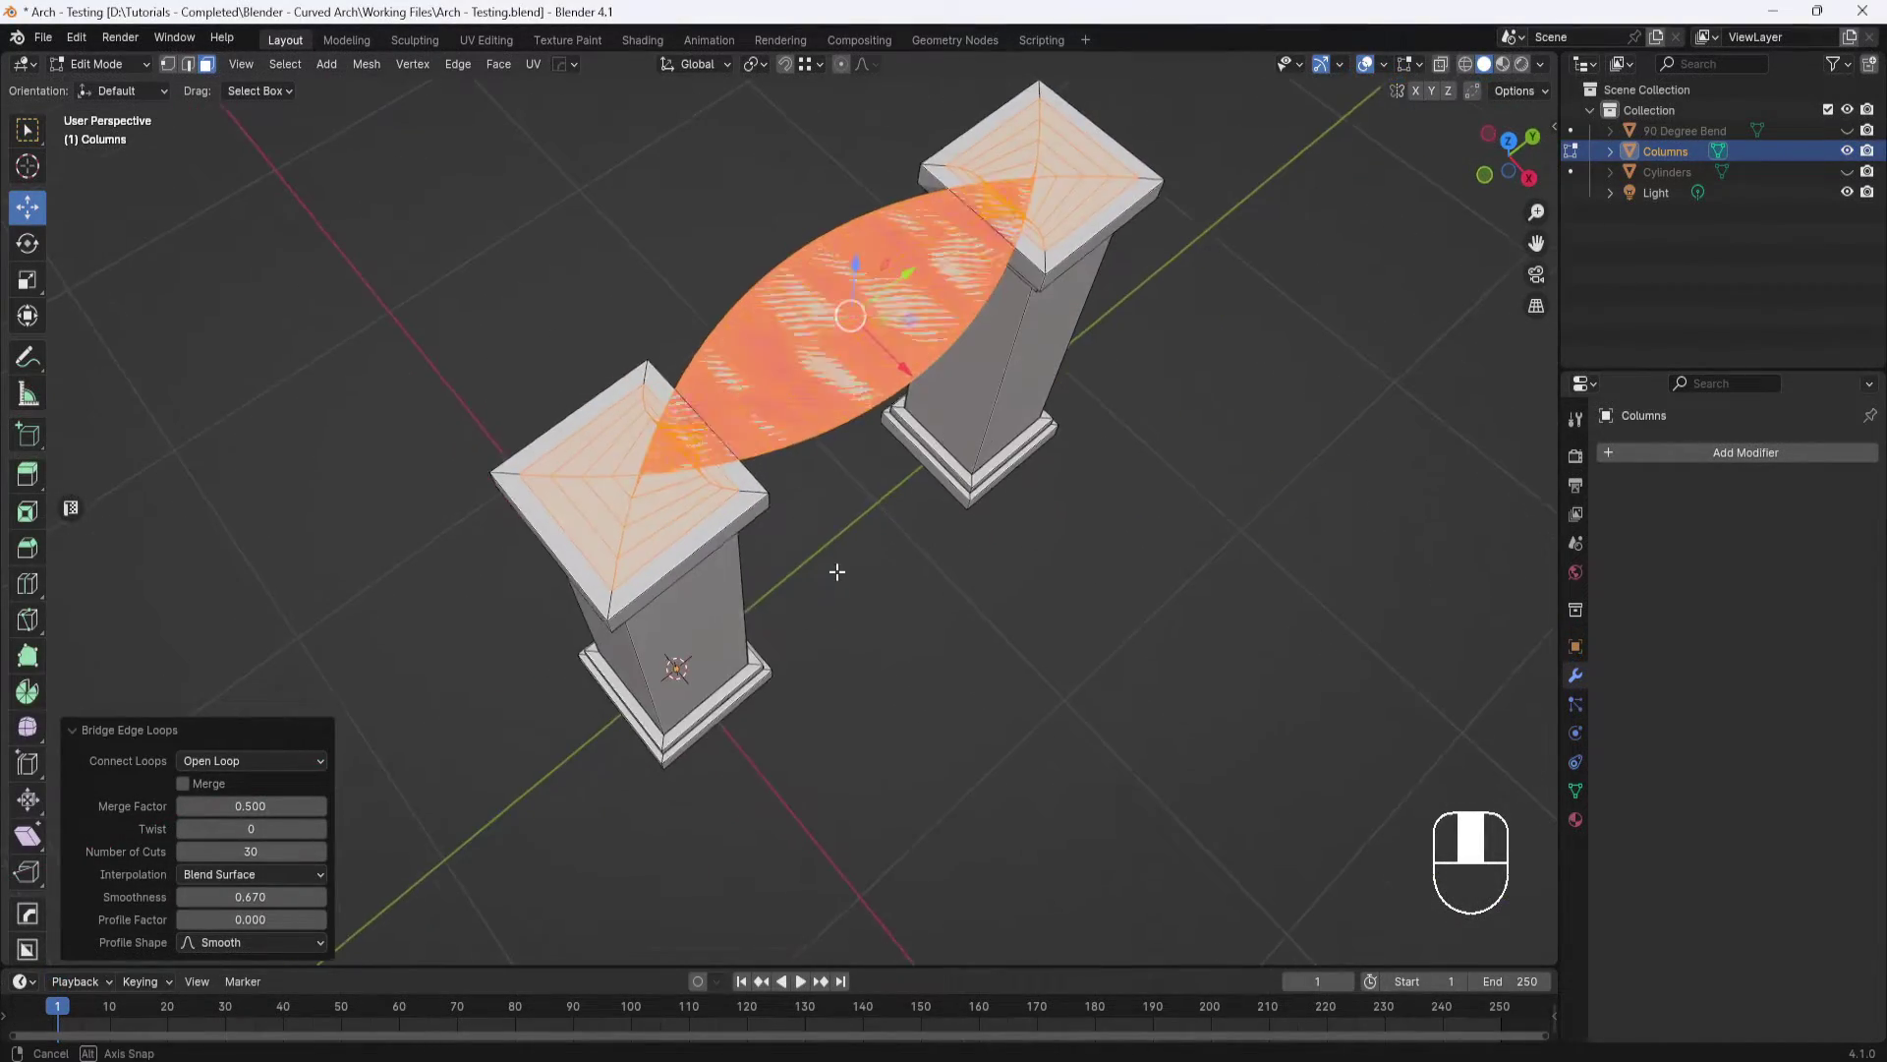
Orbit and zoom around the finished arch, cylinder tube and pipe-bend demos
{"action": "middle_click_drag", "start_coordinate": [836, 571], "coordinate": [787, 560]}
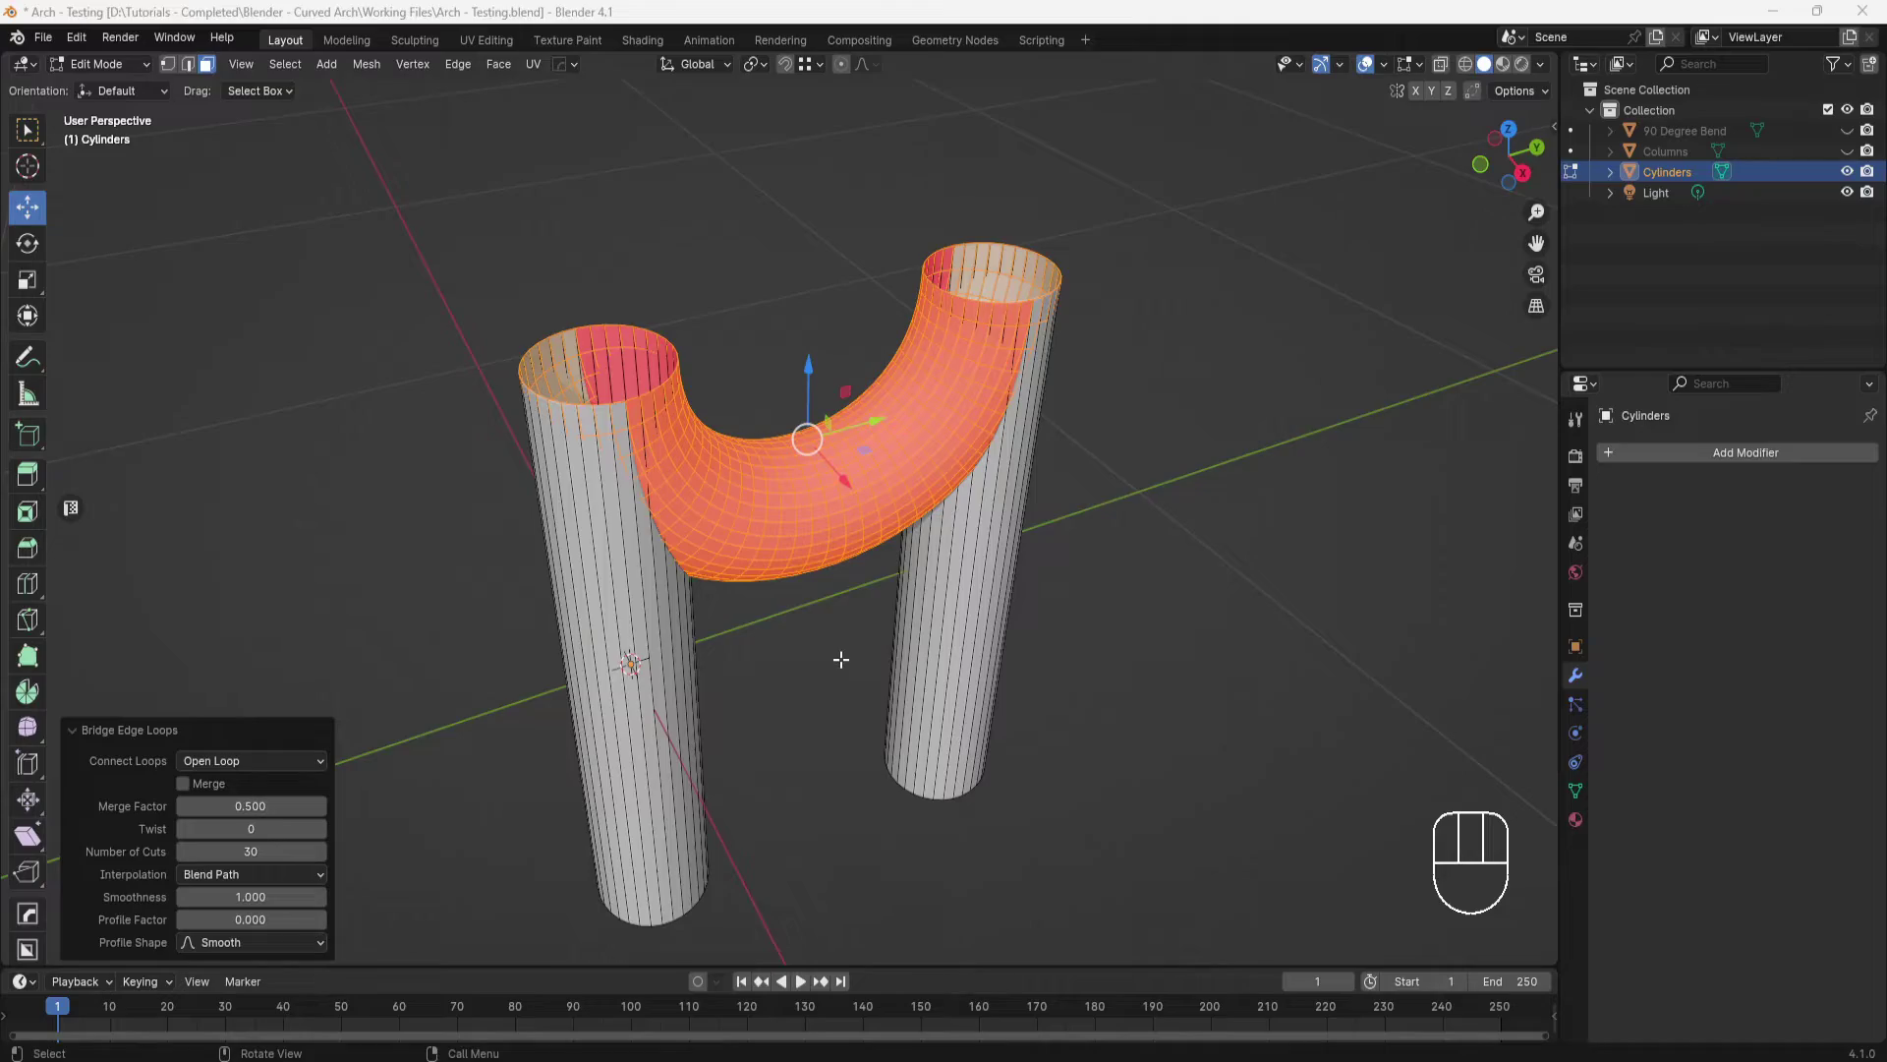
{"action": "middle_click_drag", "start_coordinate": [841, 659], "coordinate": [890, 649]}
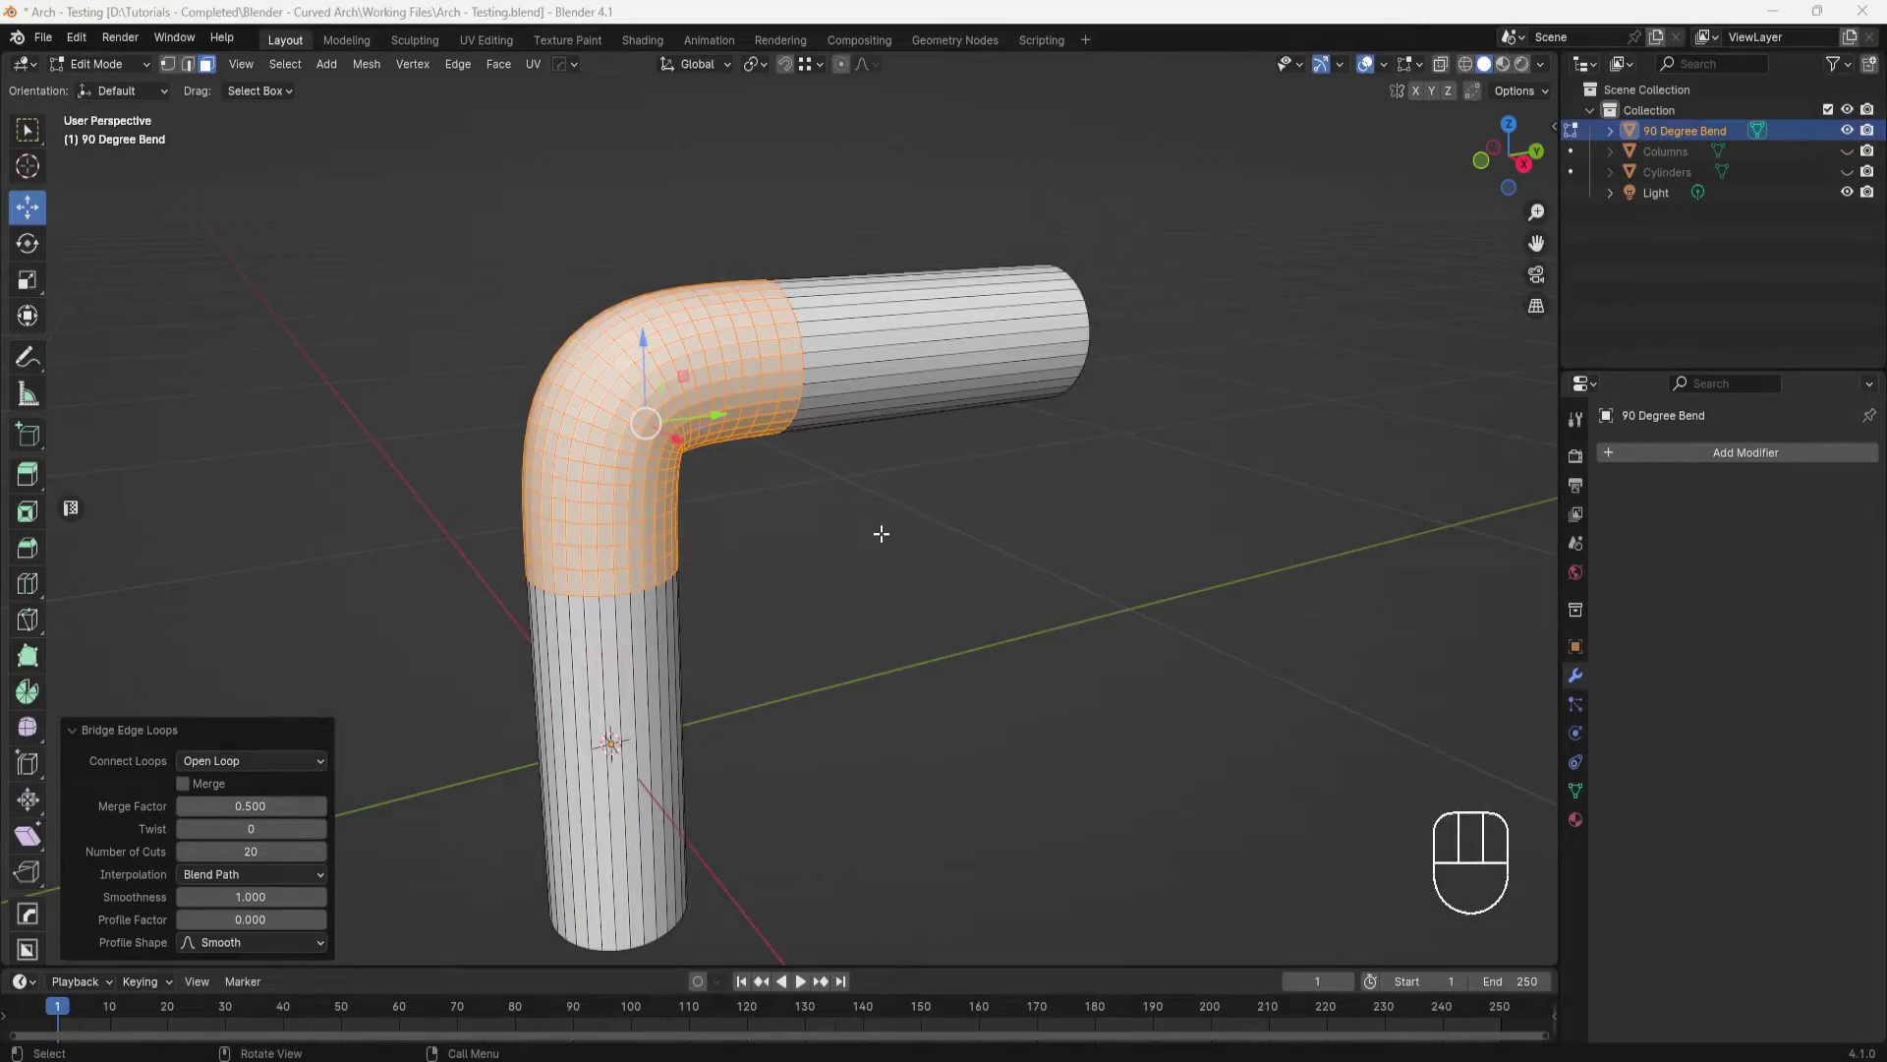
{"action": "mouse_move", "coordinate": [880, 533]}
{"action": "middle_mouse_down"}
{"action": "mouse_move", "coordinate": [864, 569]}
{"action": "mouse_move", "coordinate": [847, 530]}
{"action": "middle_mouse_up"}
{"action": "scroll", "coordinate": [826, 543], "scroll_direction": "up", "scroll_amount": 3}
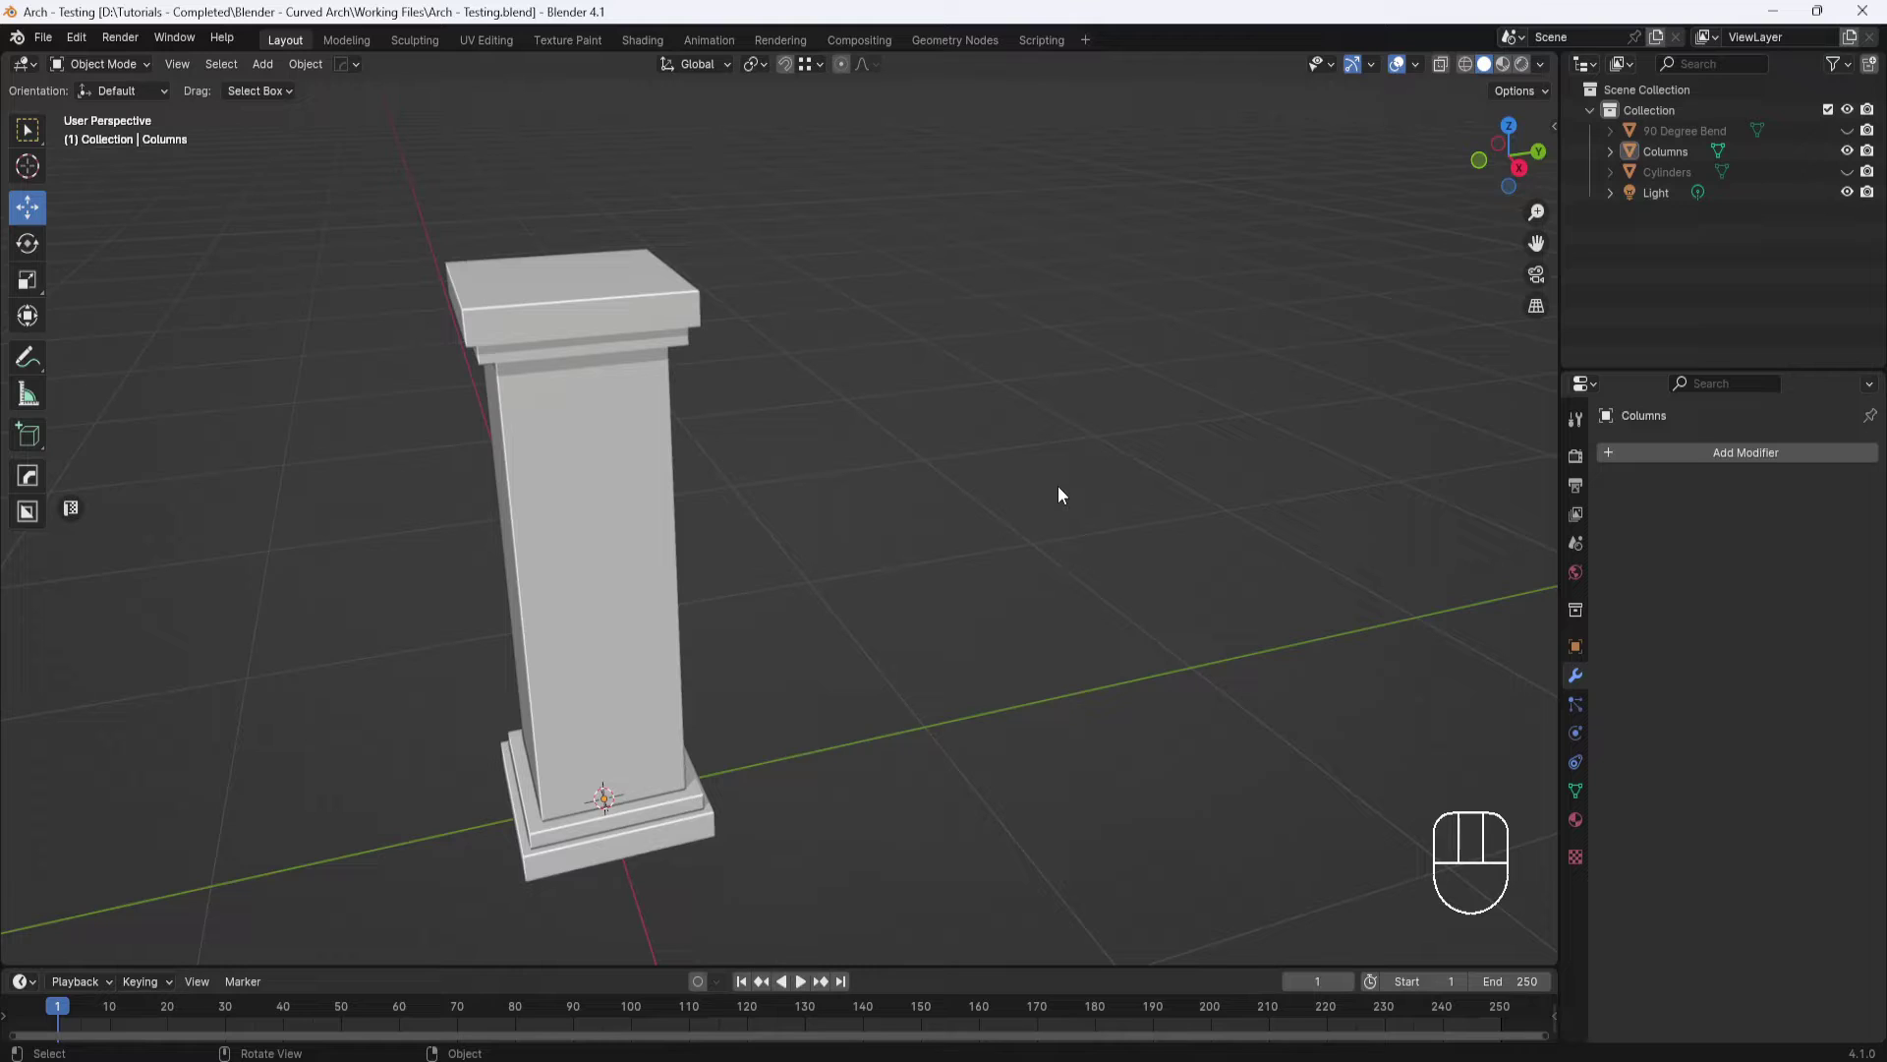
Duplicate the column and offset the copy 1.5 m along Y
{"action": "left_click", "coordinate": [658, 496]}
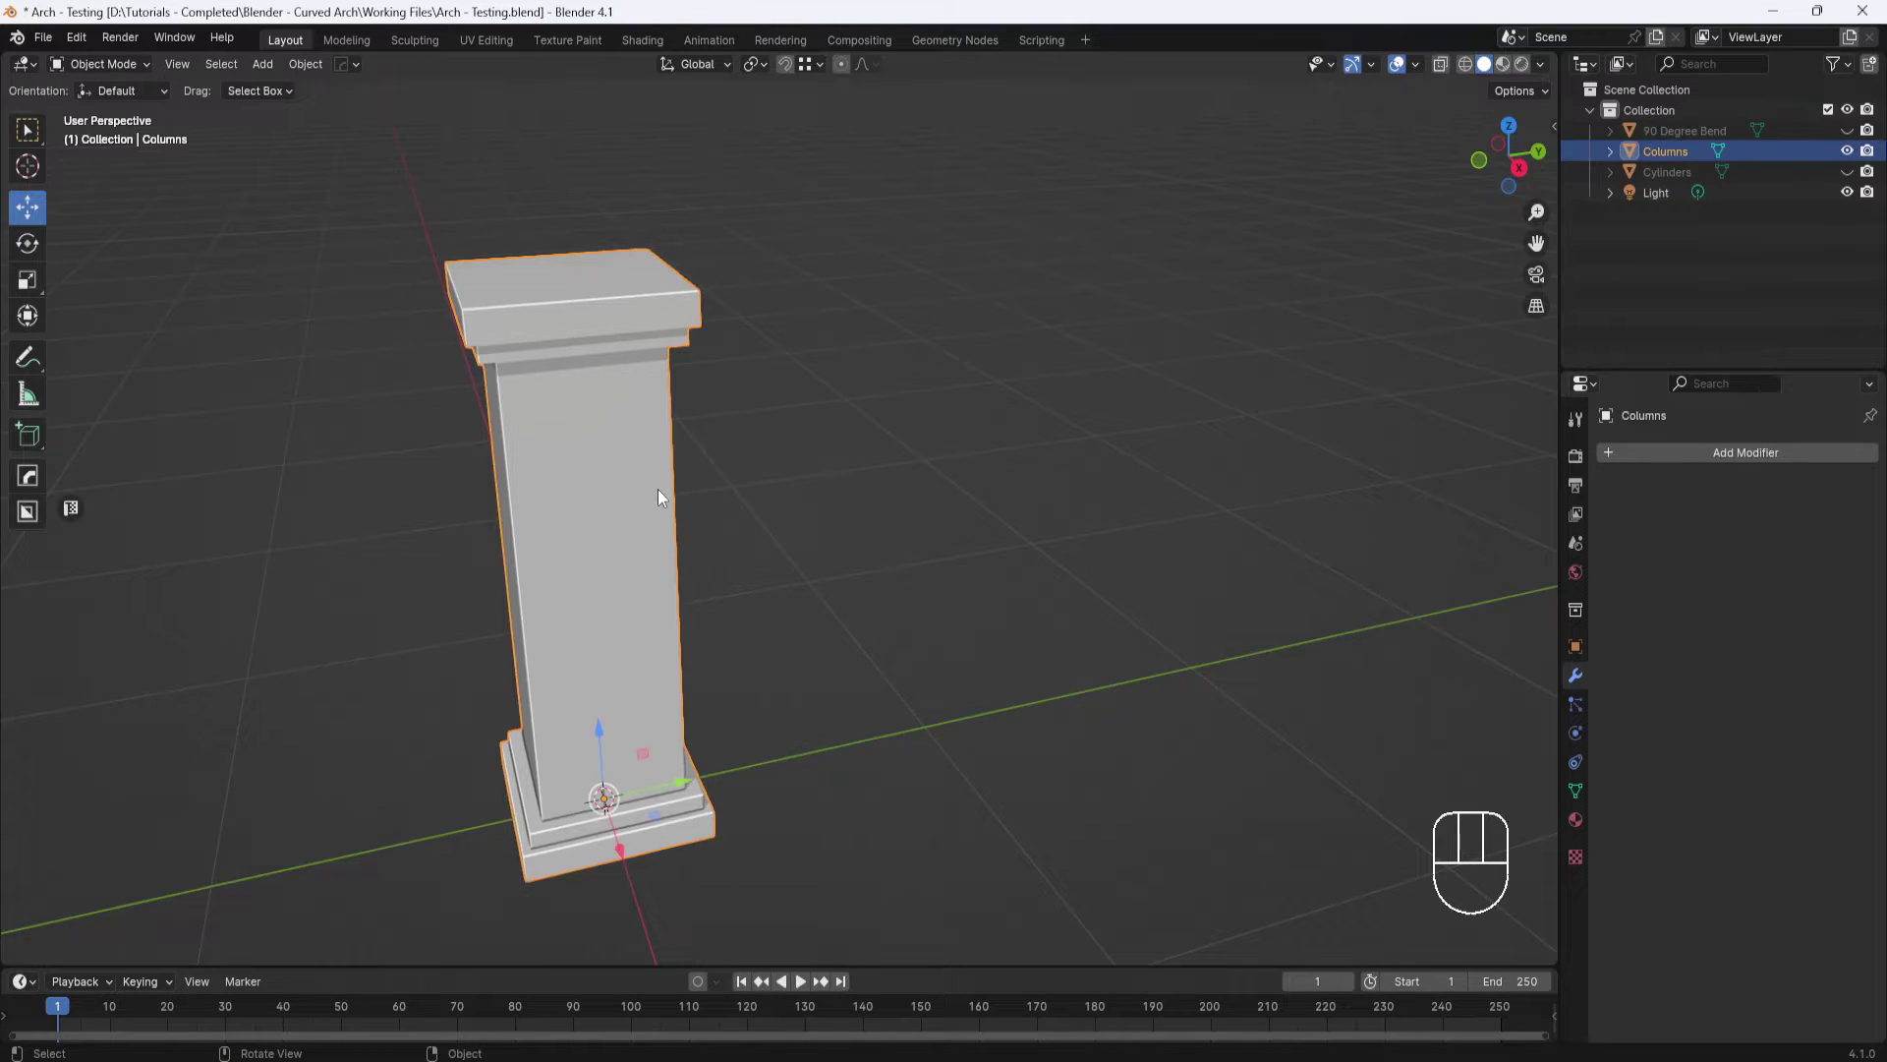
{"action": "key", "text": "shift+d"}
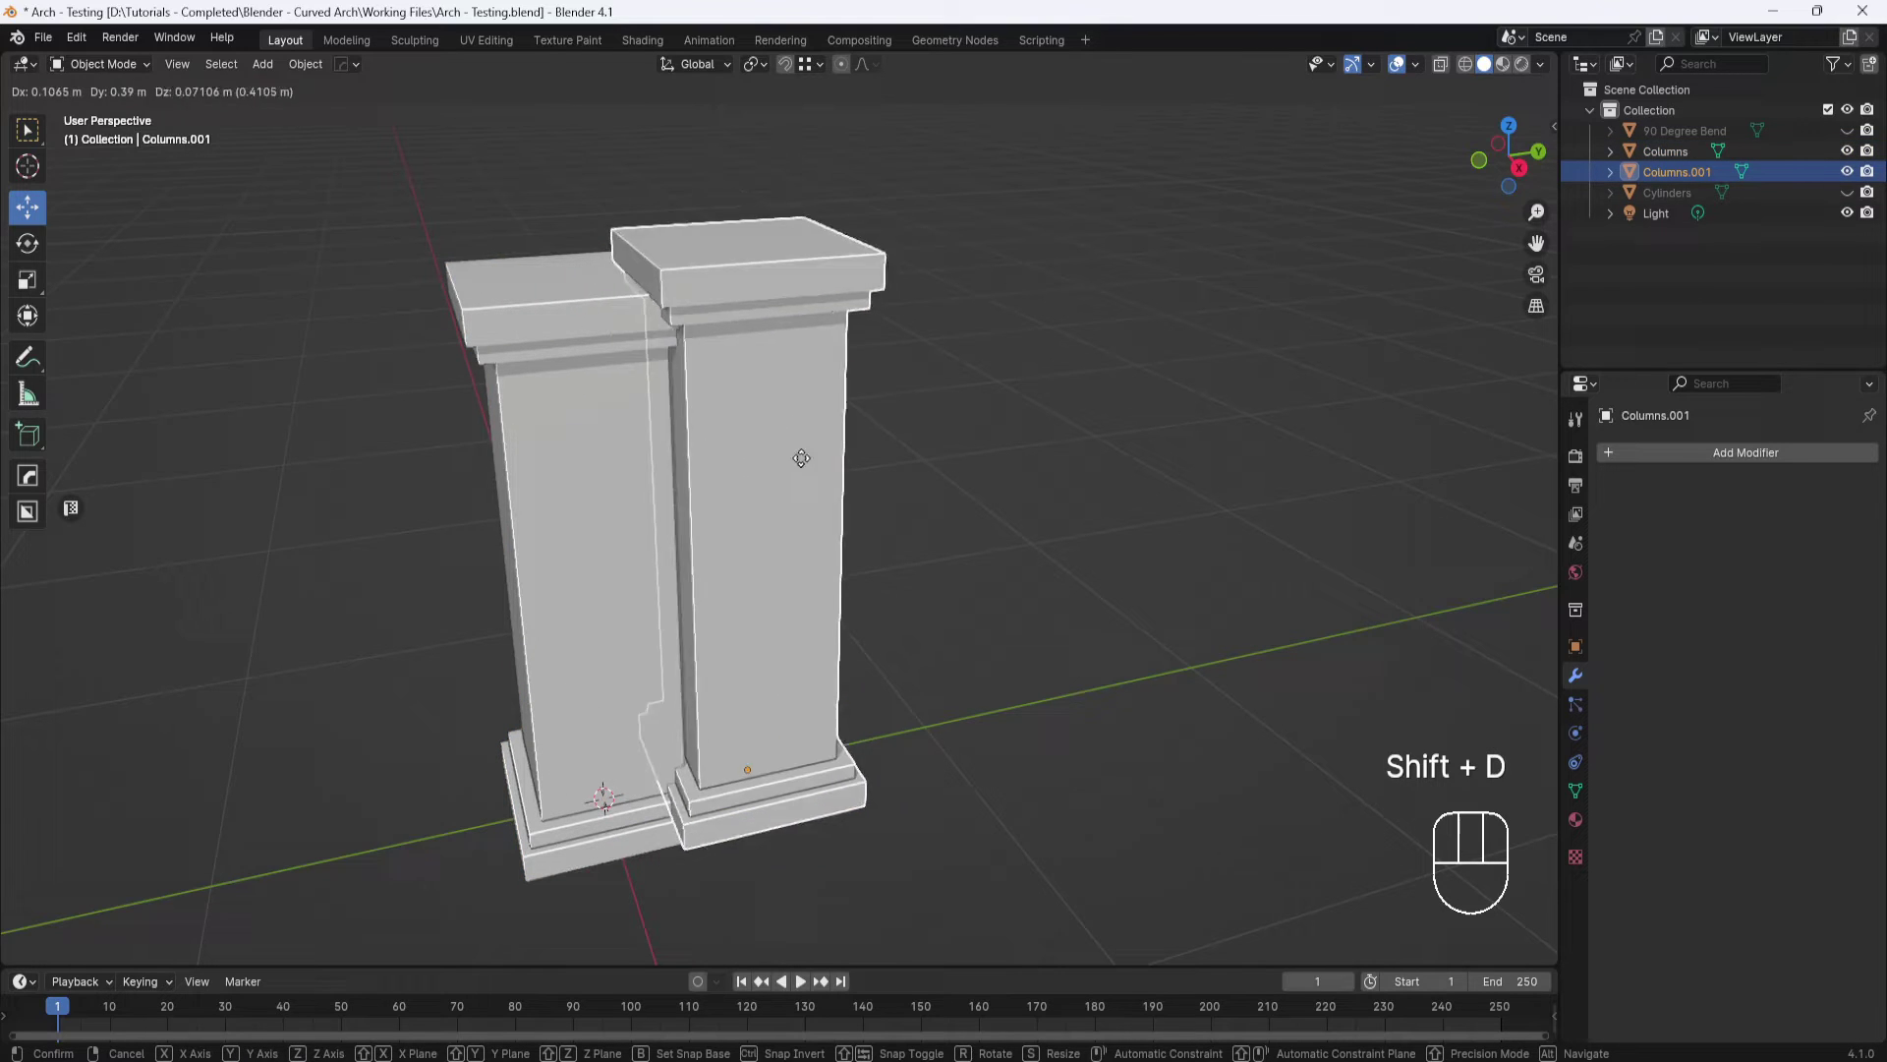
{"action": "right_click", "coordinate": [836, 422]}
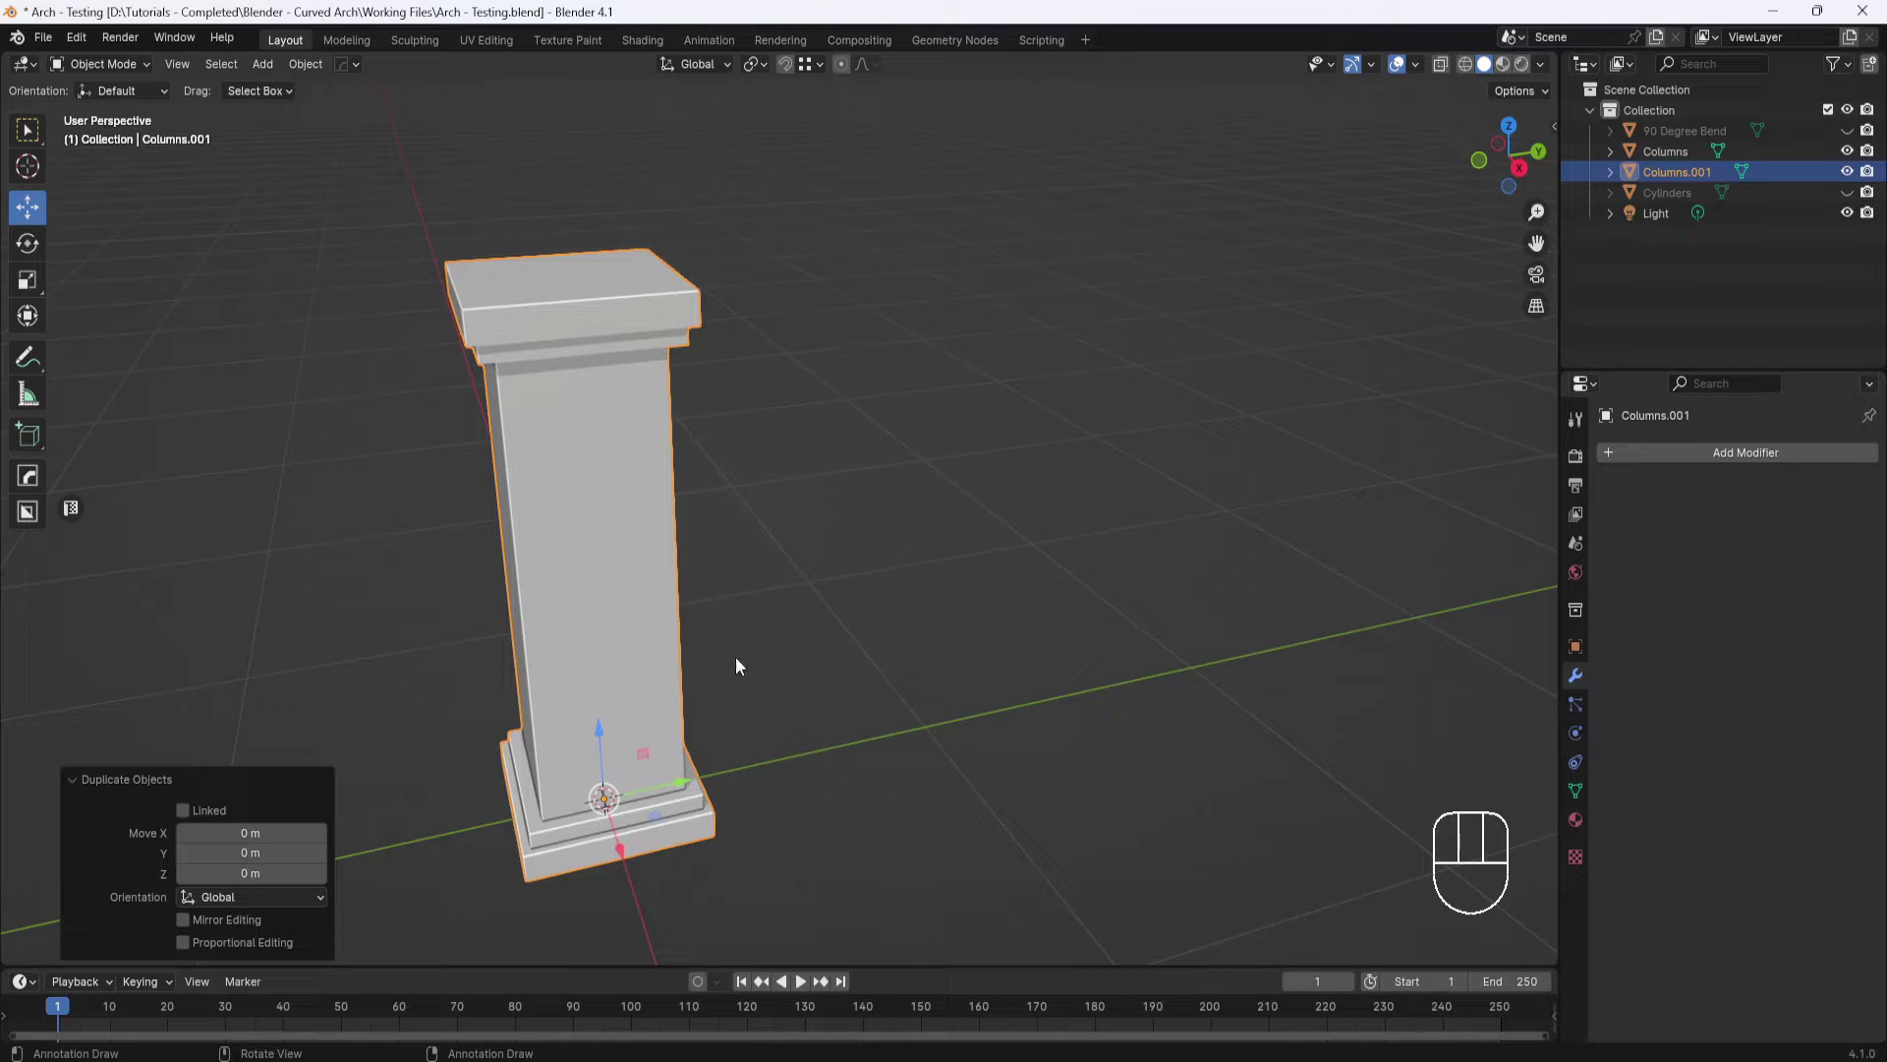
{"action": "left_click_drag", "start_coordinate": [686, 787], "coordinate": [964, 739]}
{"action": "left_click", "coordinate": [267, 855]}
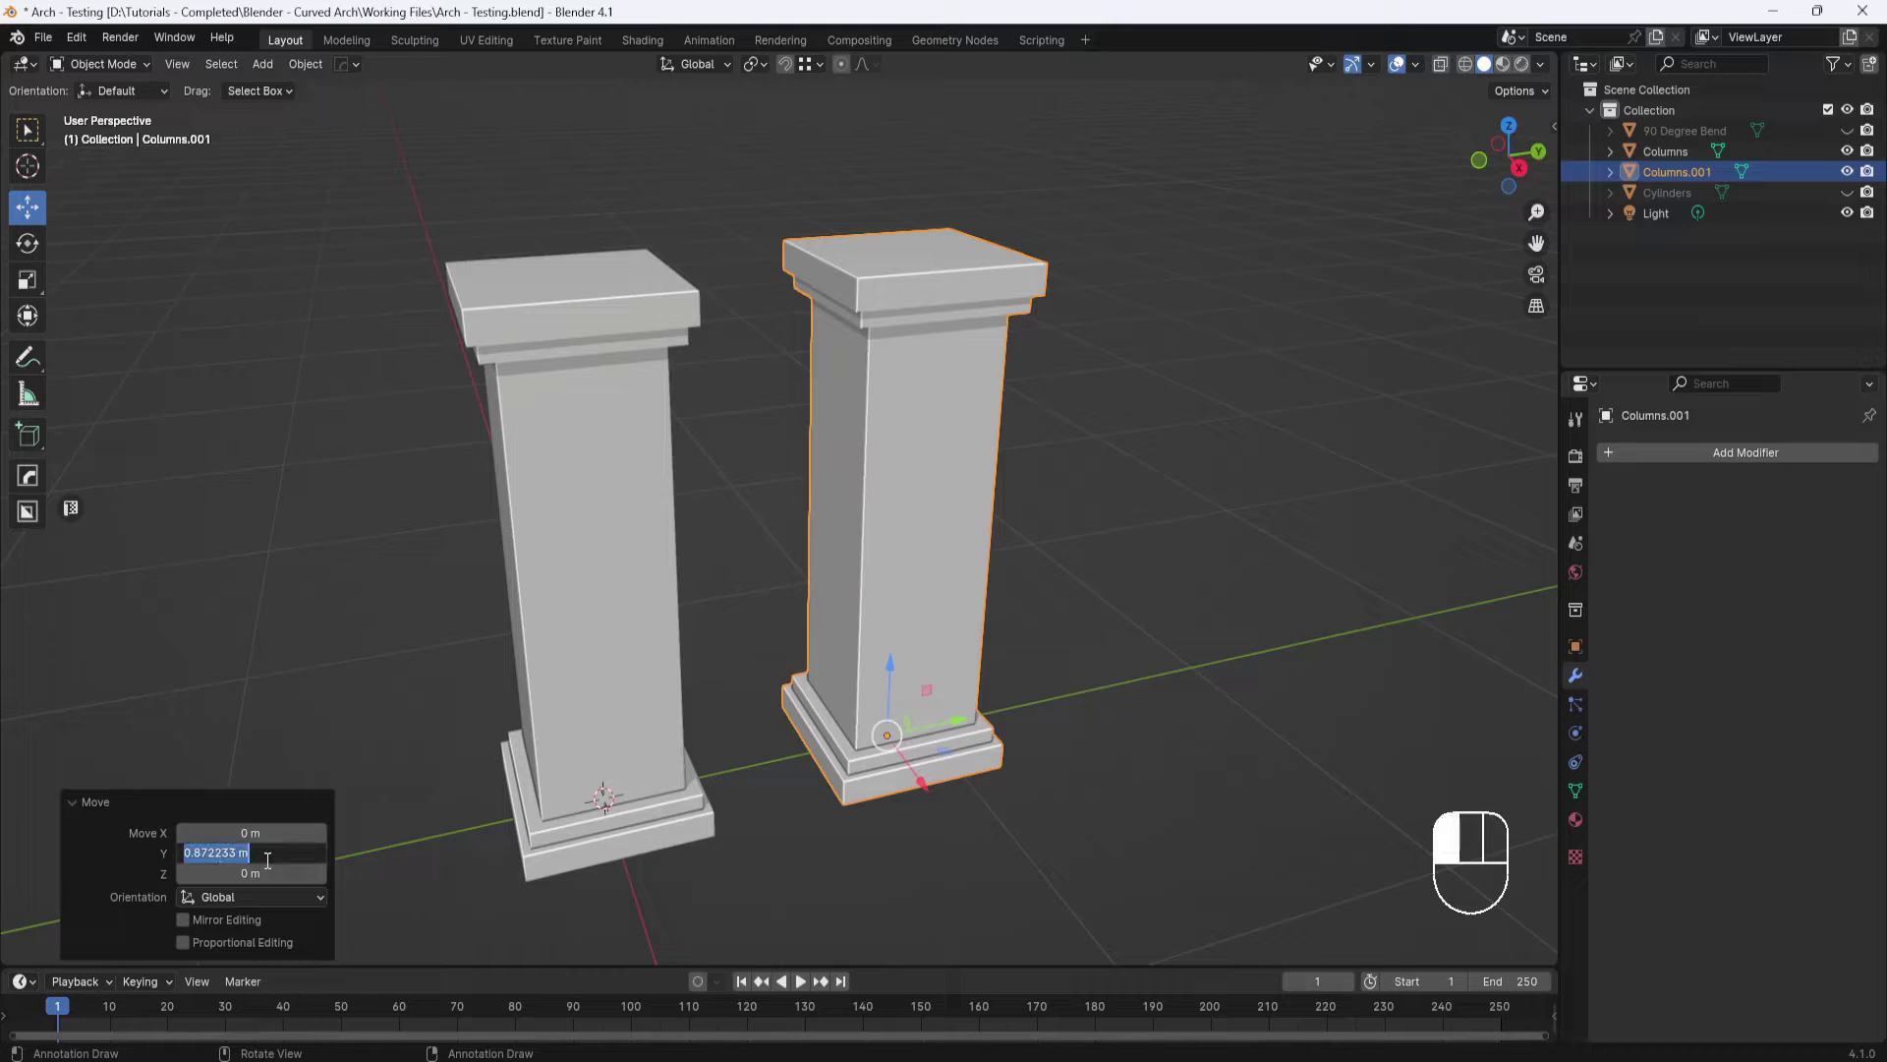
{"action": "type", "text": "1.5"}
{"action": "key", "text": "Return"}
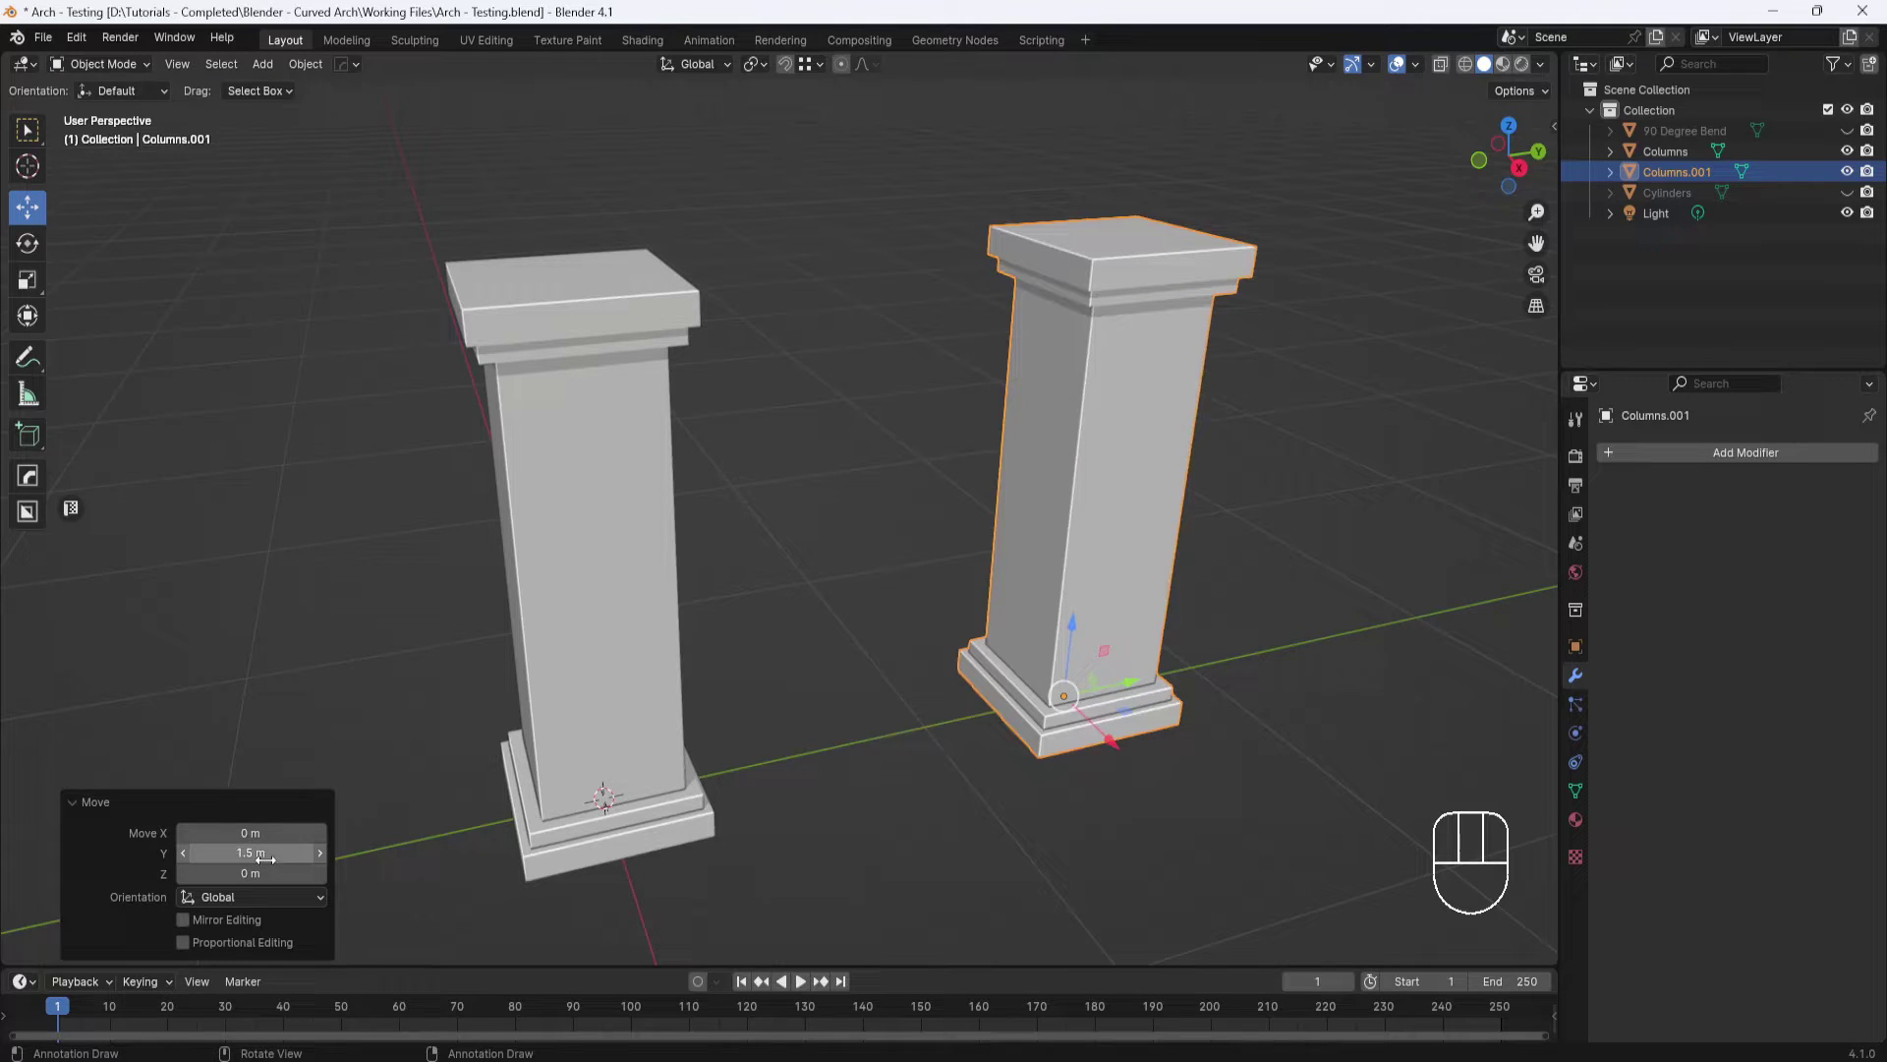
{"action": "middle_click_drag", "start_coordinate": [886, 597], "coordinate": [830, 622], "text": "shift"}
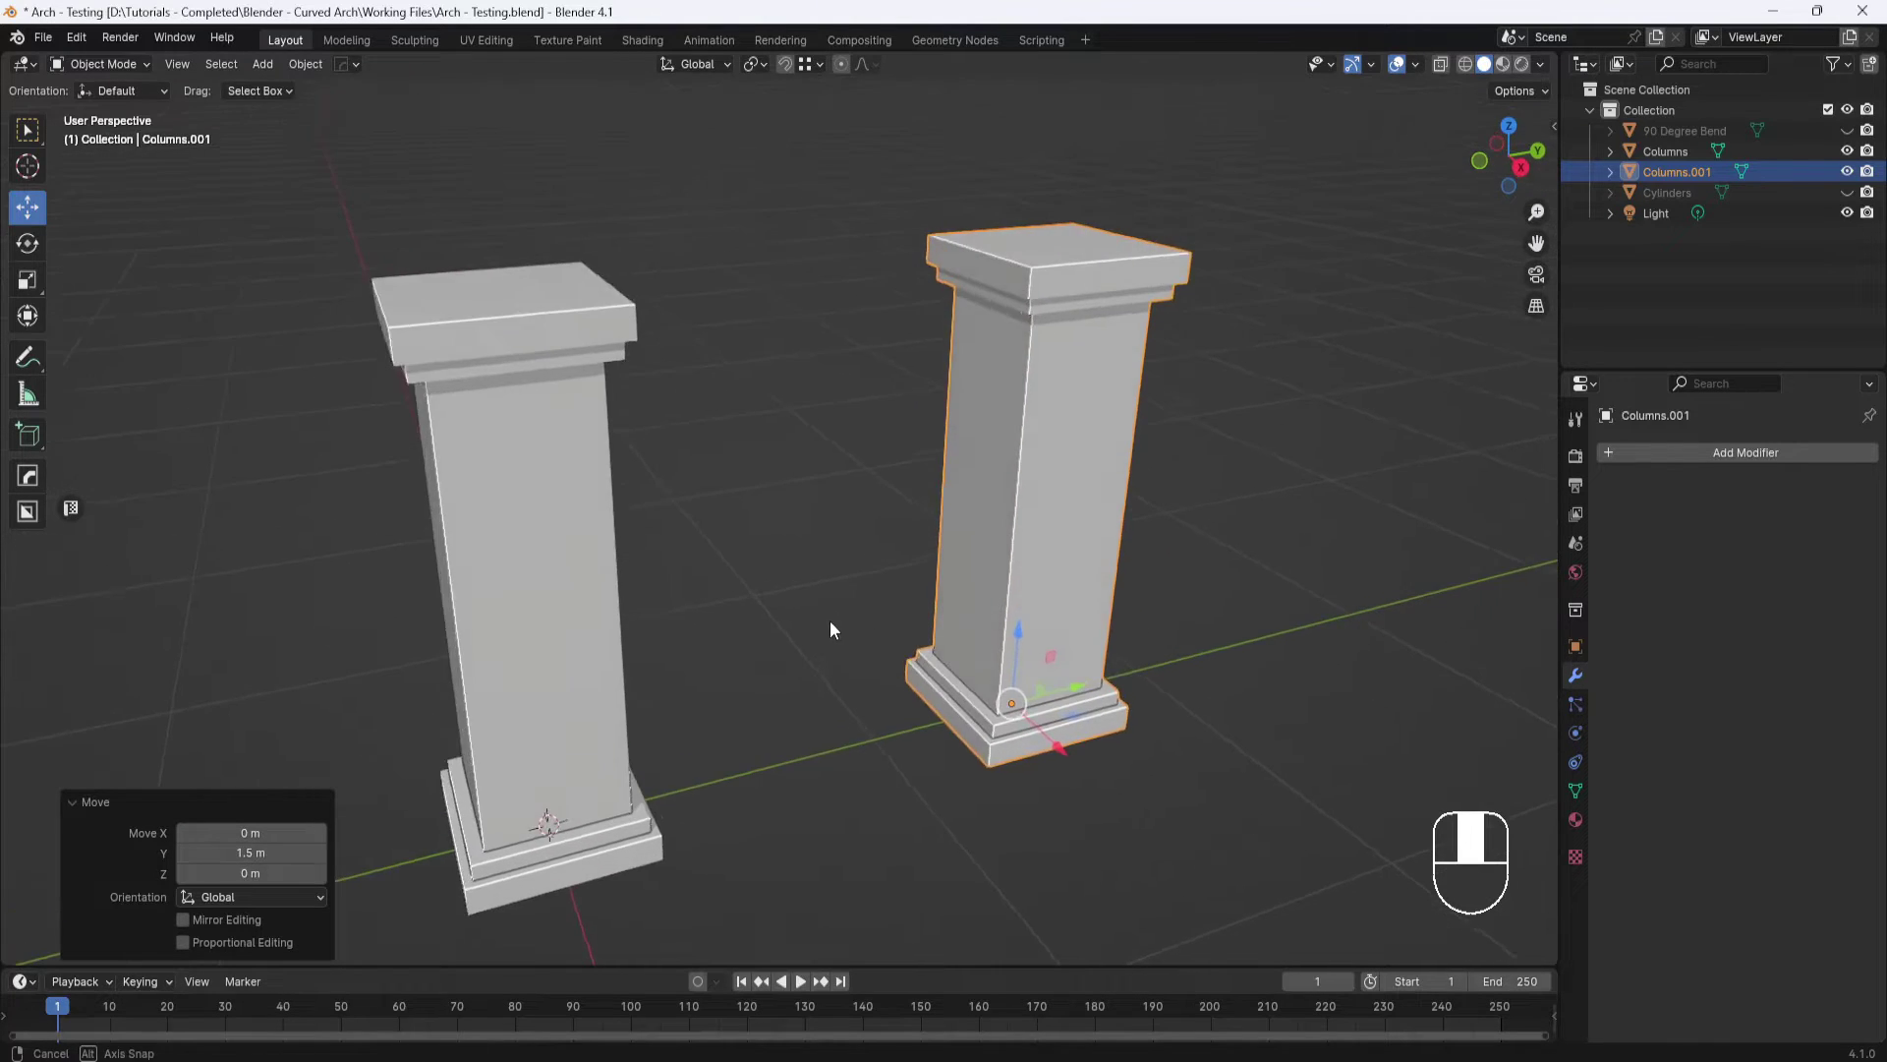
Join the copy and the original column into one Columns object
{"action": "left_click", "coordinate": [527, 340], "text": "shift"}
{"action": "right_click", "coordinate": [729, 356]}
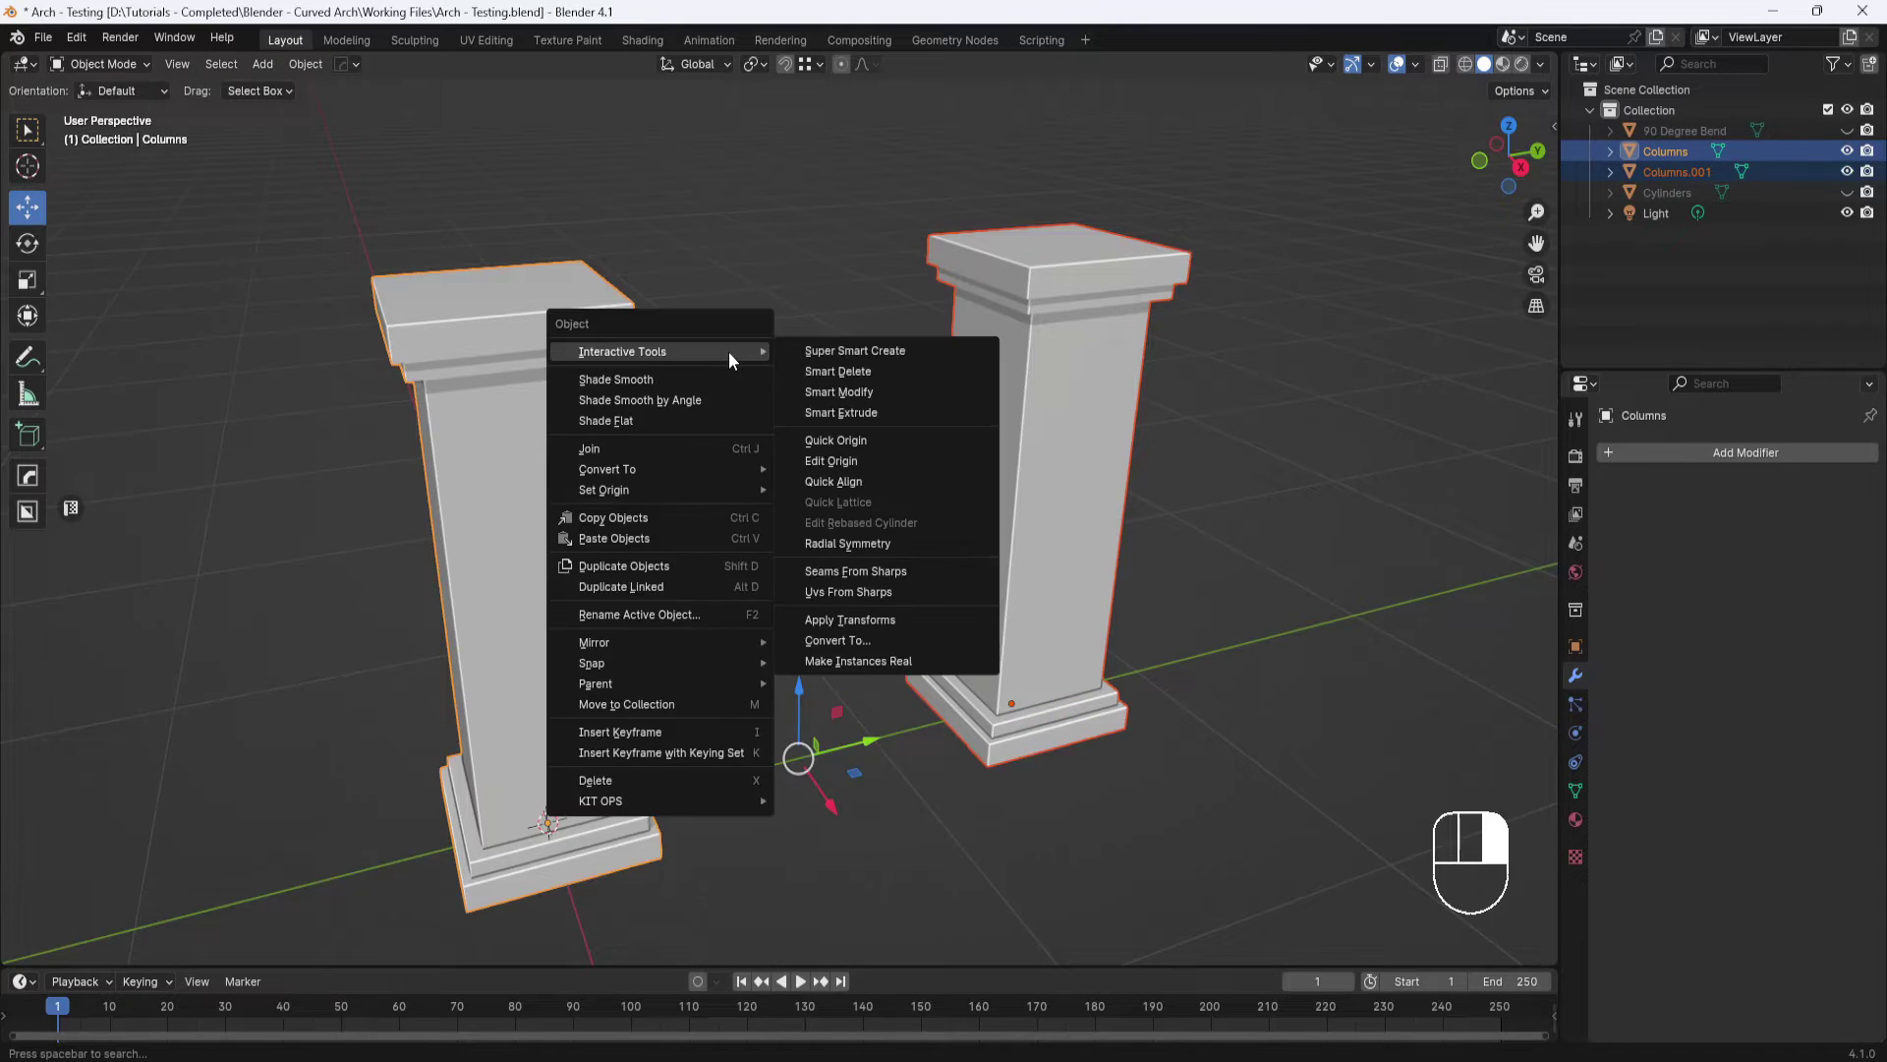
{"action": "left_click", "coordinate": [680, 452]}
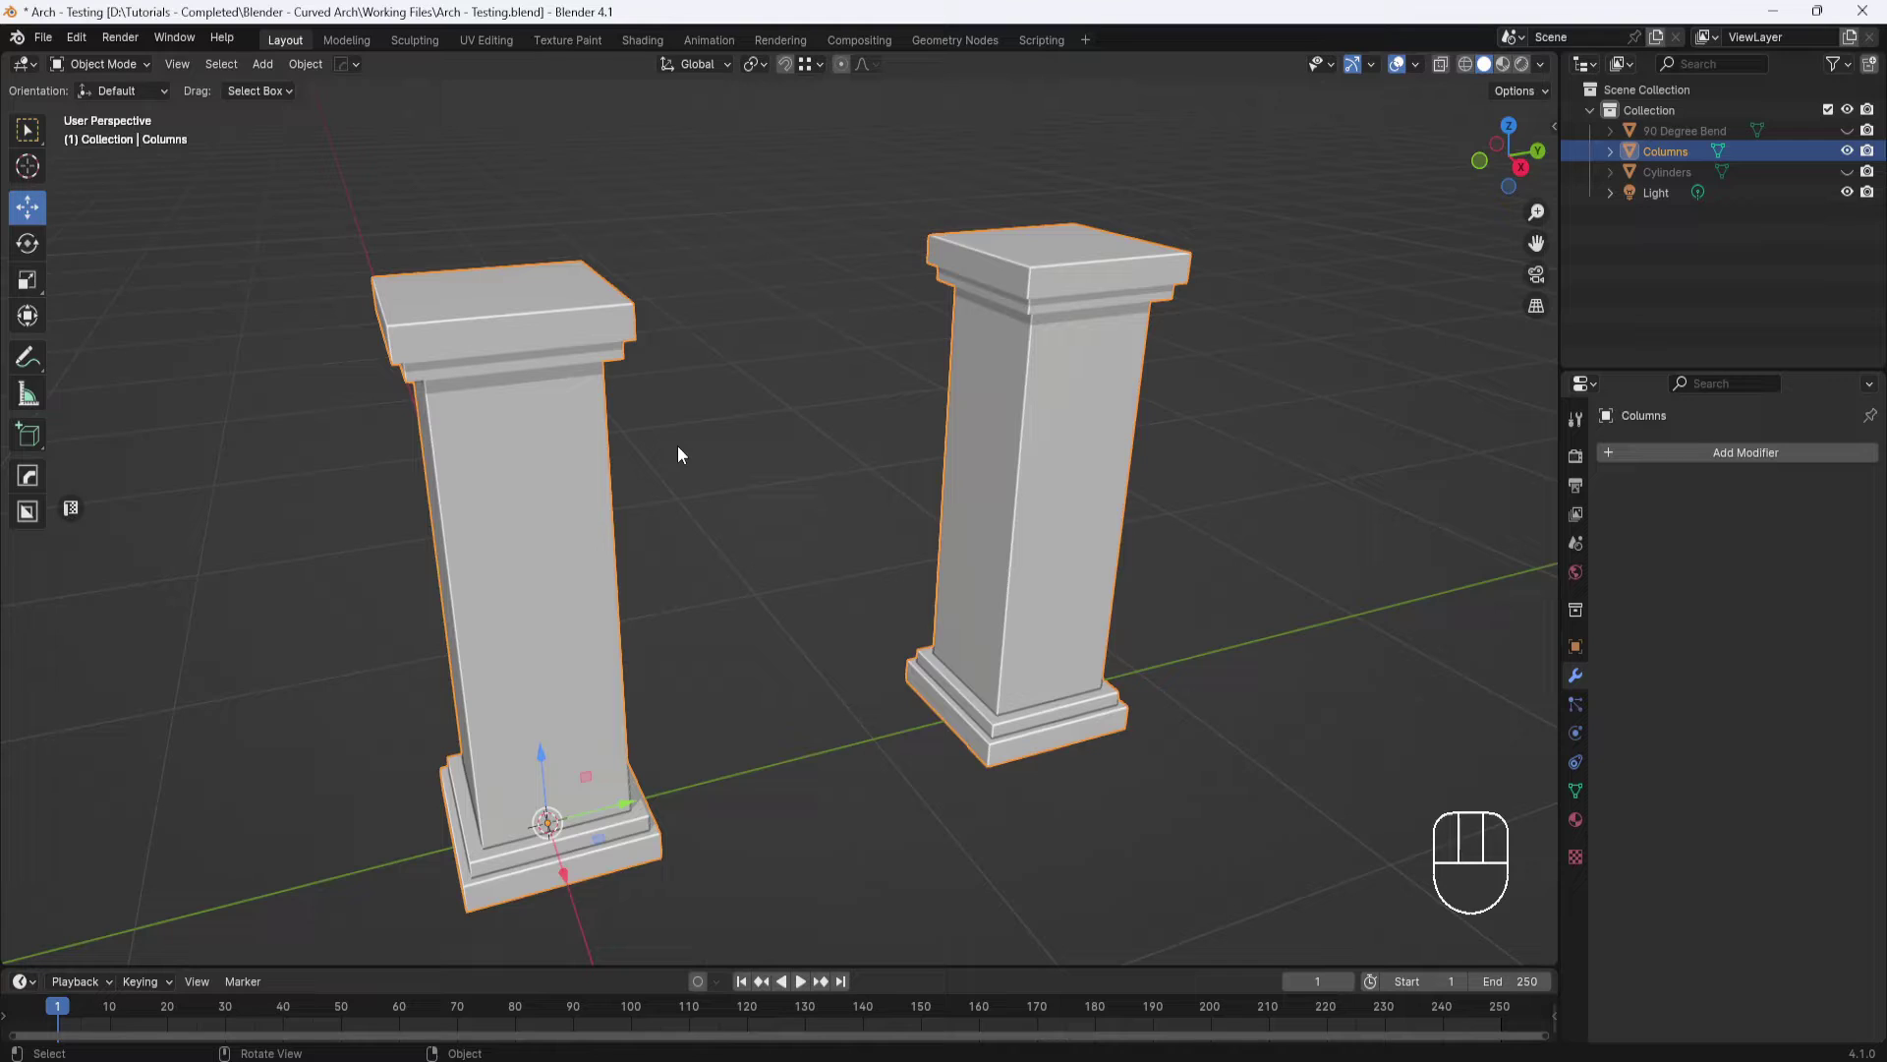
Apply All Transforms (location, rotation, scale) to the Columns object
{"action": "key", "text": "ctrl+a"}
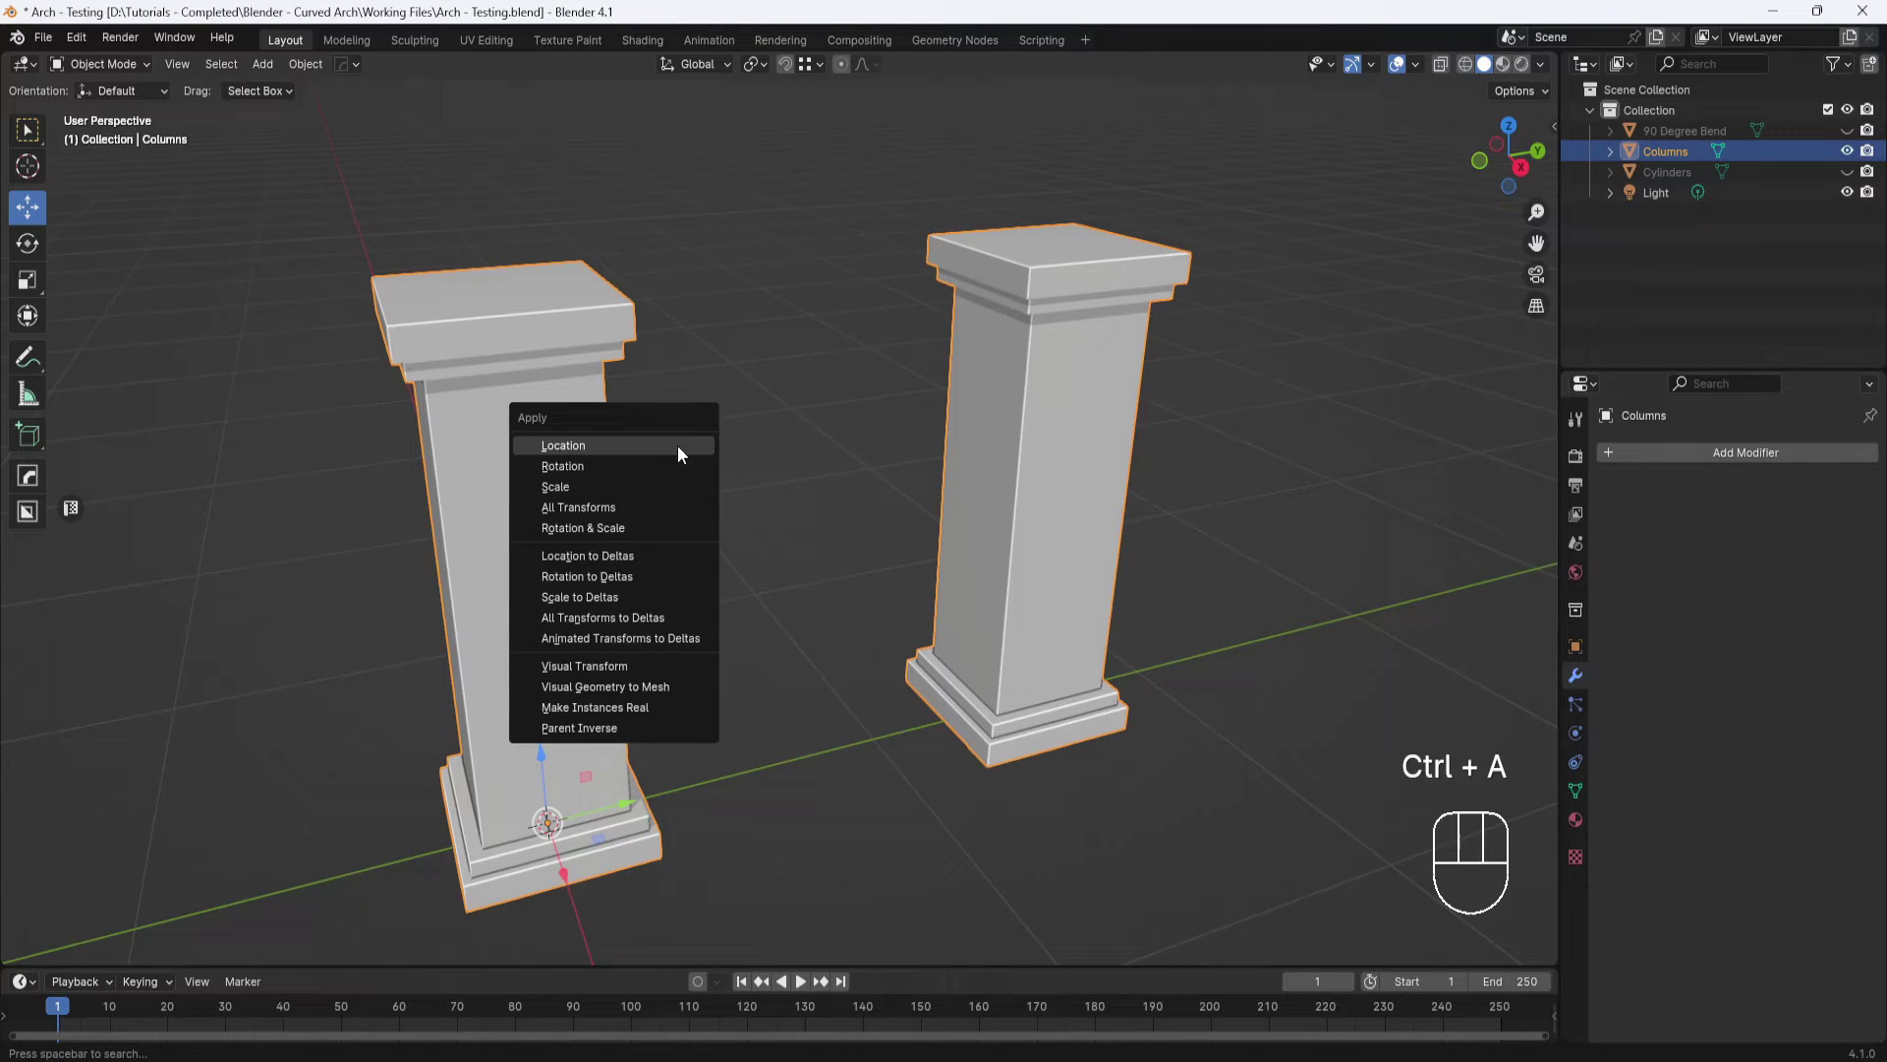
{"action": "left_click", "coordinate": [609, 507]}
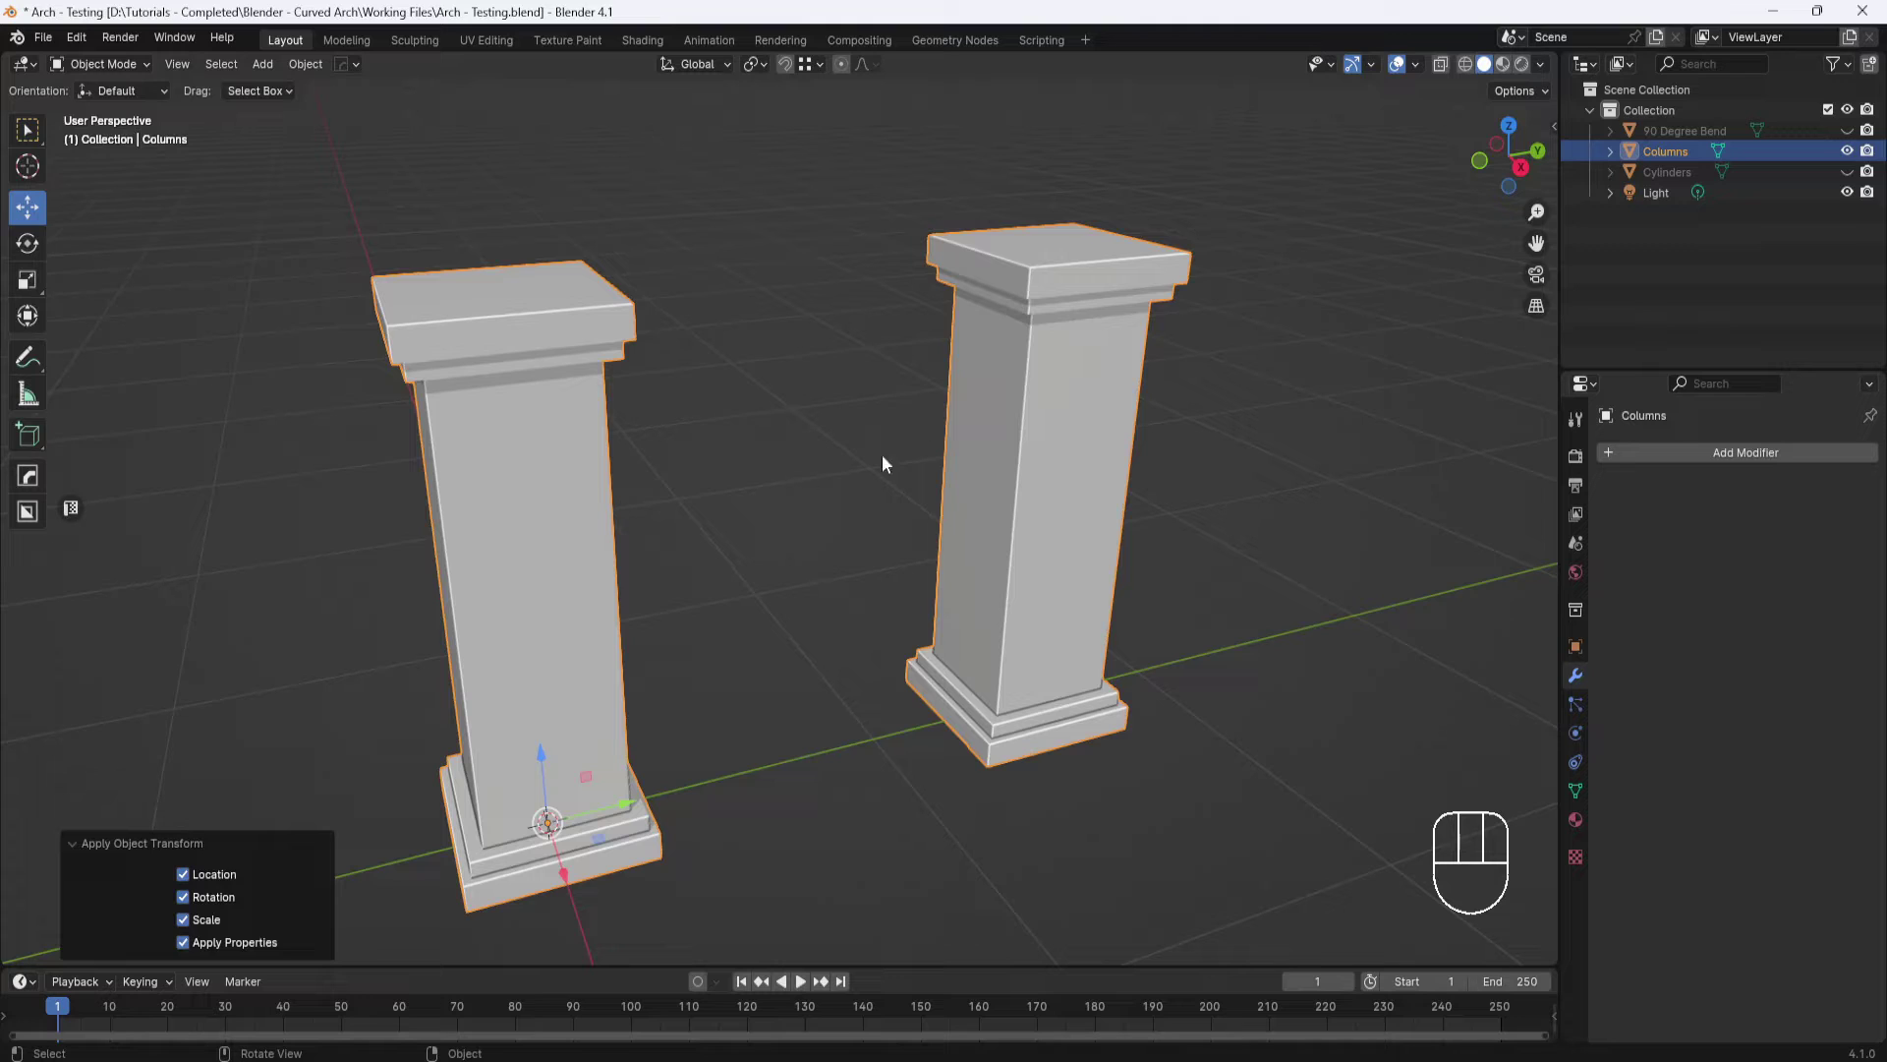
Turn on the Face Orientation overlay to reveal wrongly facing normals
{"action": "left_click", "coordinate": [1418, 62]}
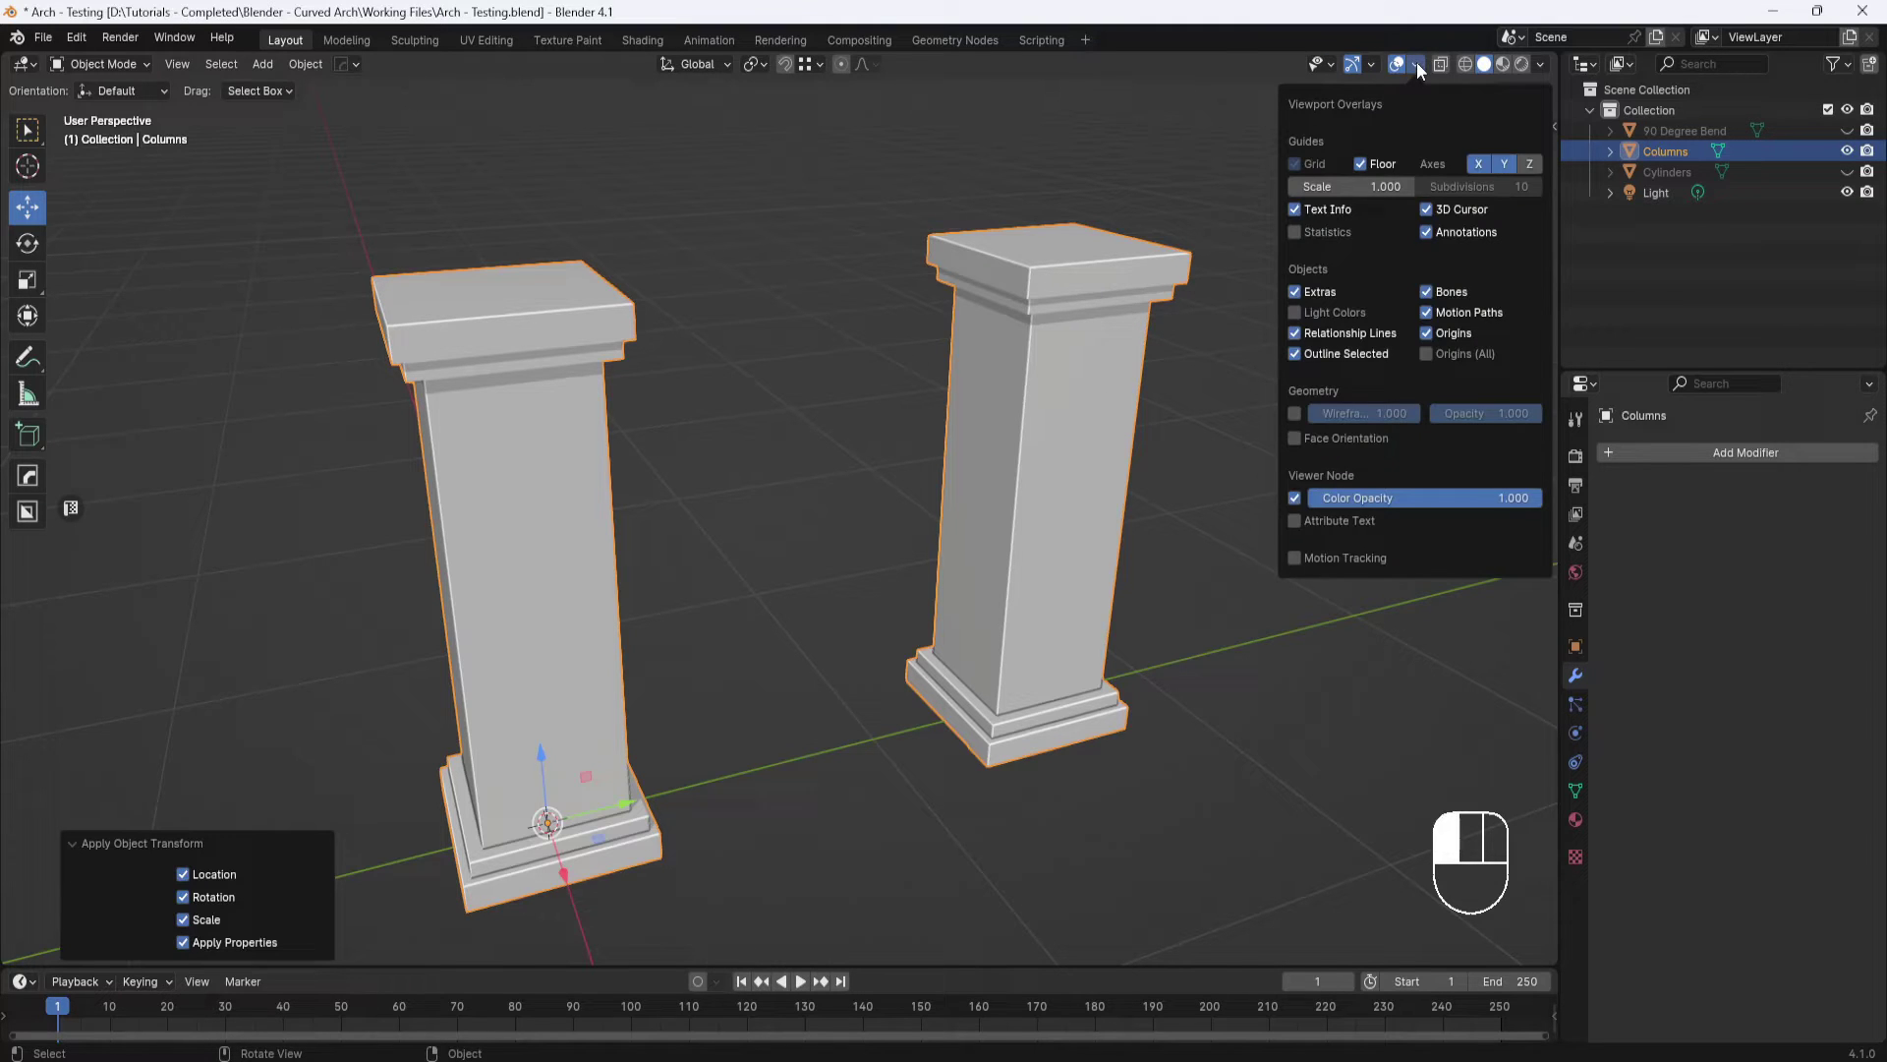
{"action": "left_click", "coordinate": [1300, 437]}
{"action": "middle_click_drag", "start_coordinate": [954, 441], "coordinate": [932, 440]}
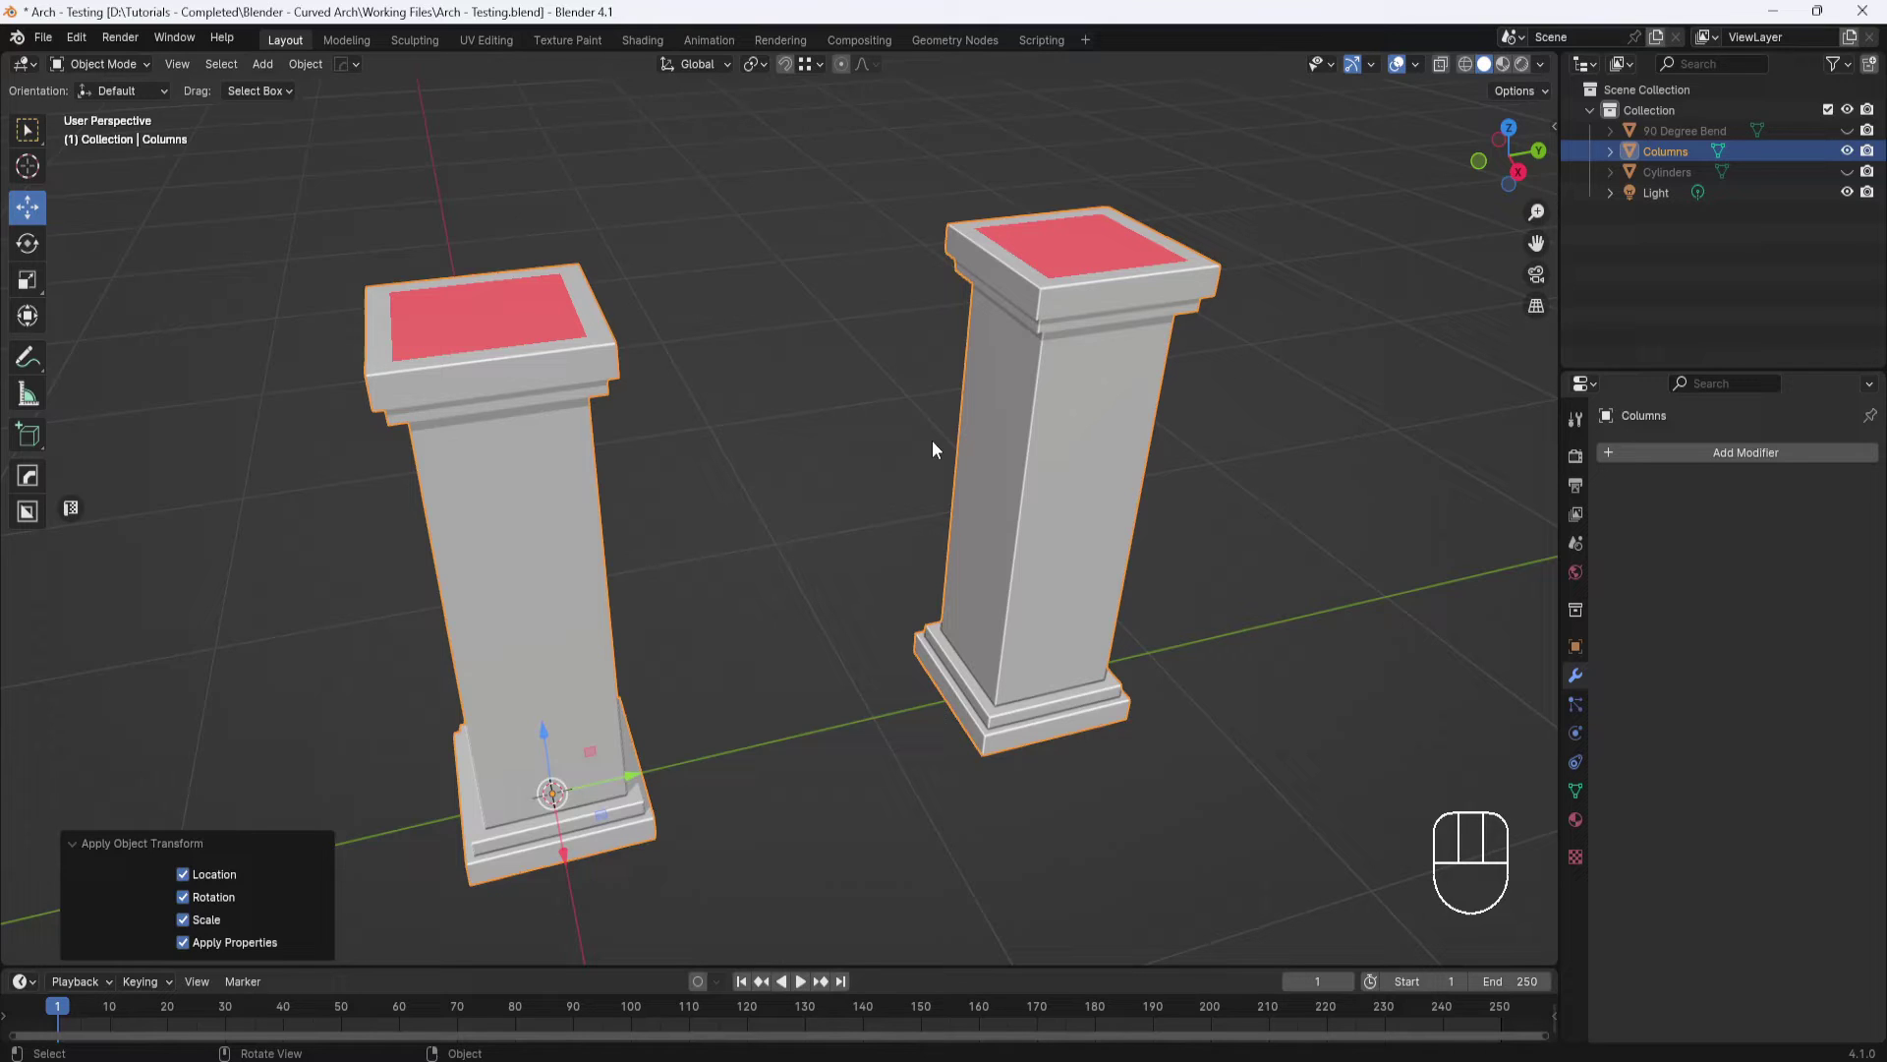
In Edit Mode, select both column top faces and flip their normals
{"action": "left_click", "coordinate": [146, 61]}
{"action": "left_click", "coordinate": [120, 109]}
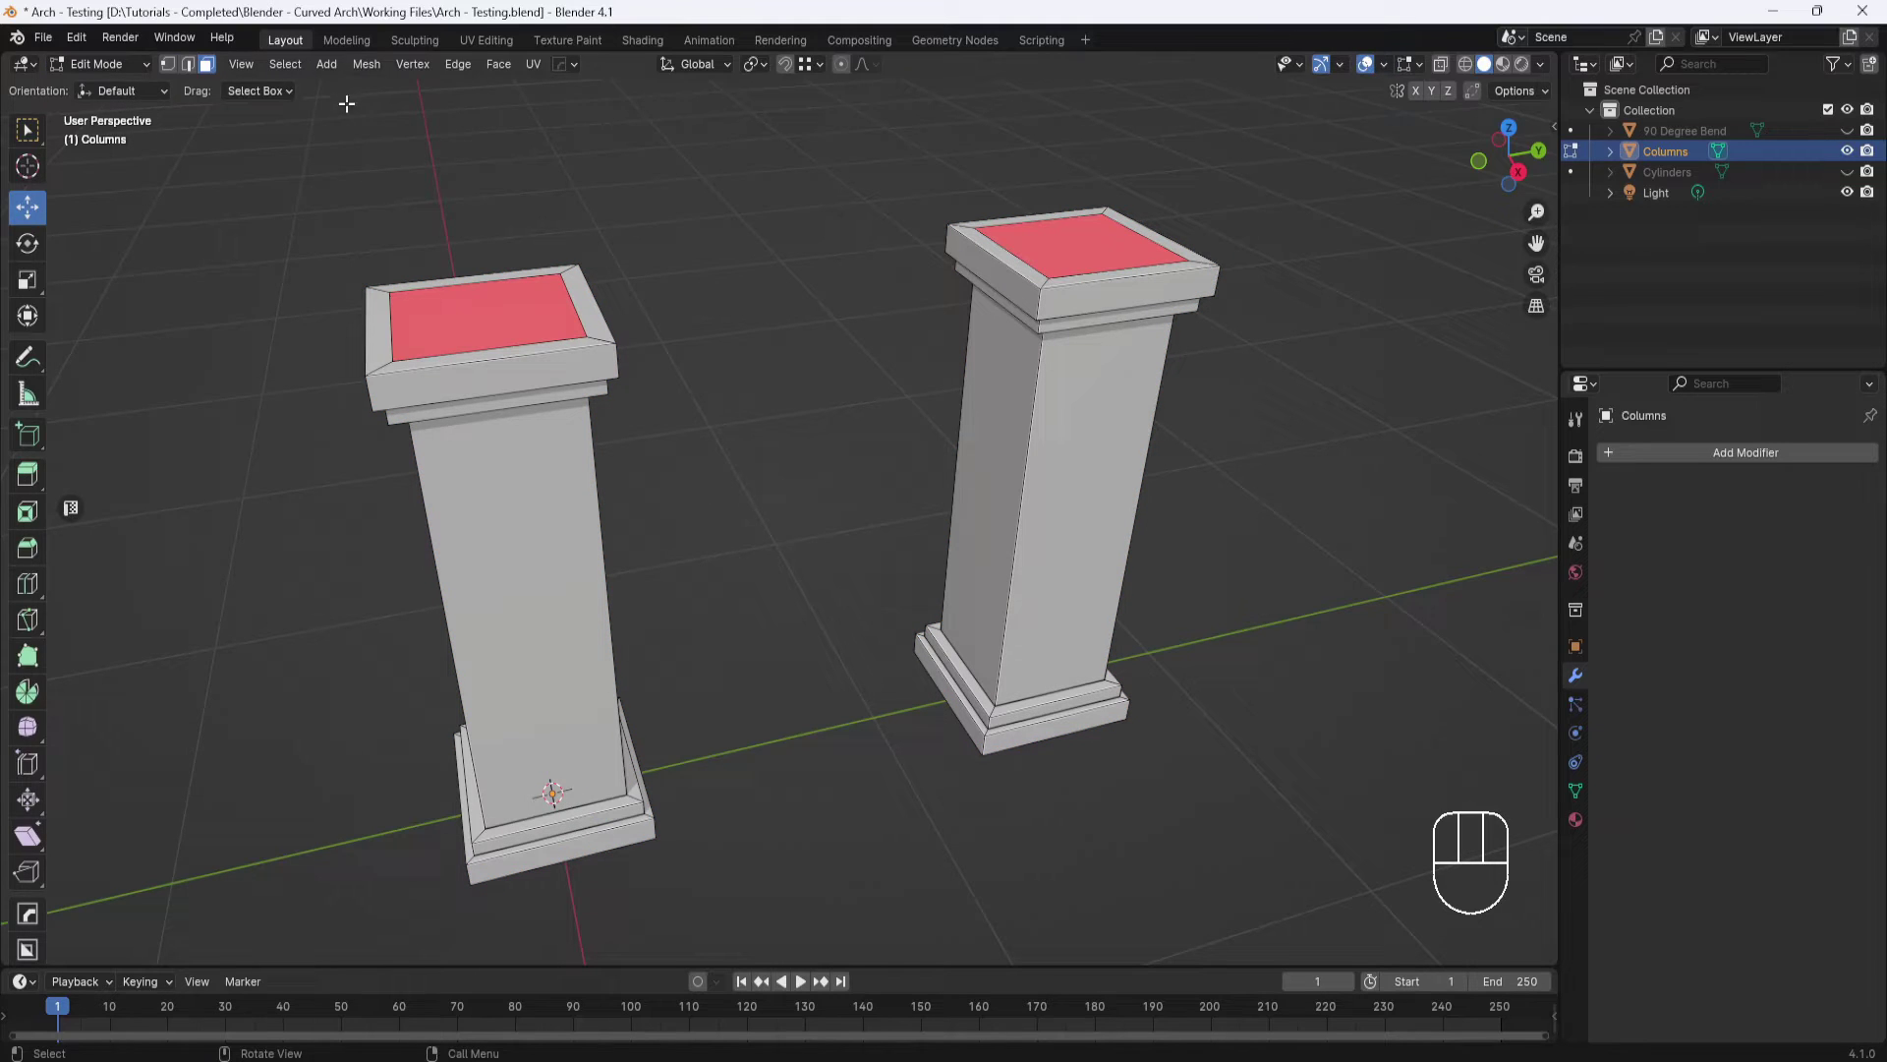
{"action": "left_click", "coordinate": [487, 308]}
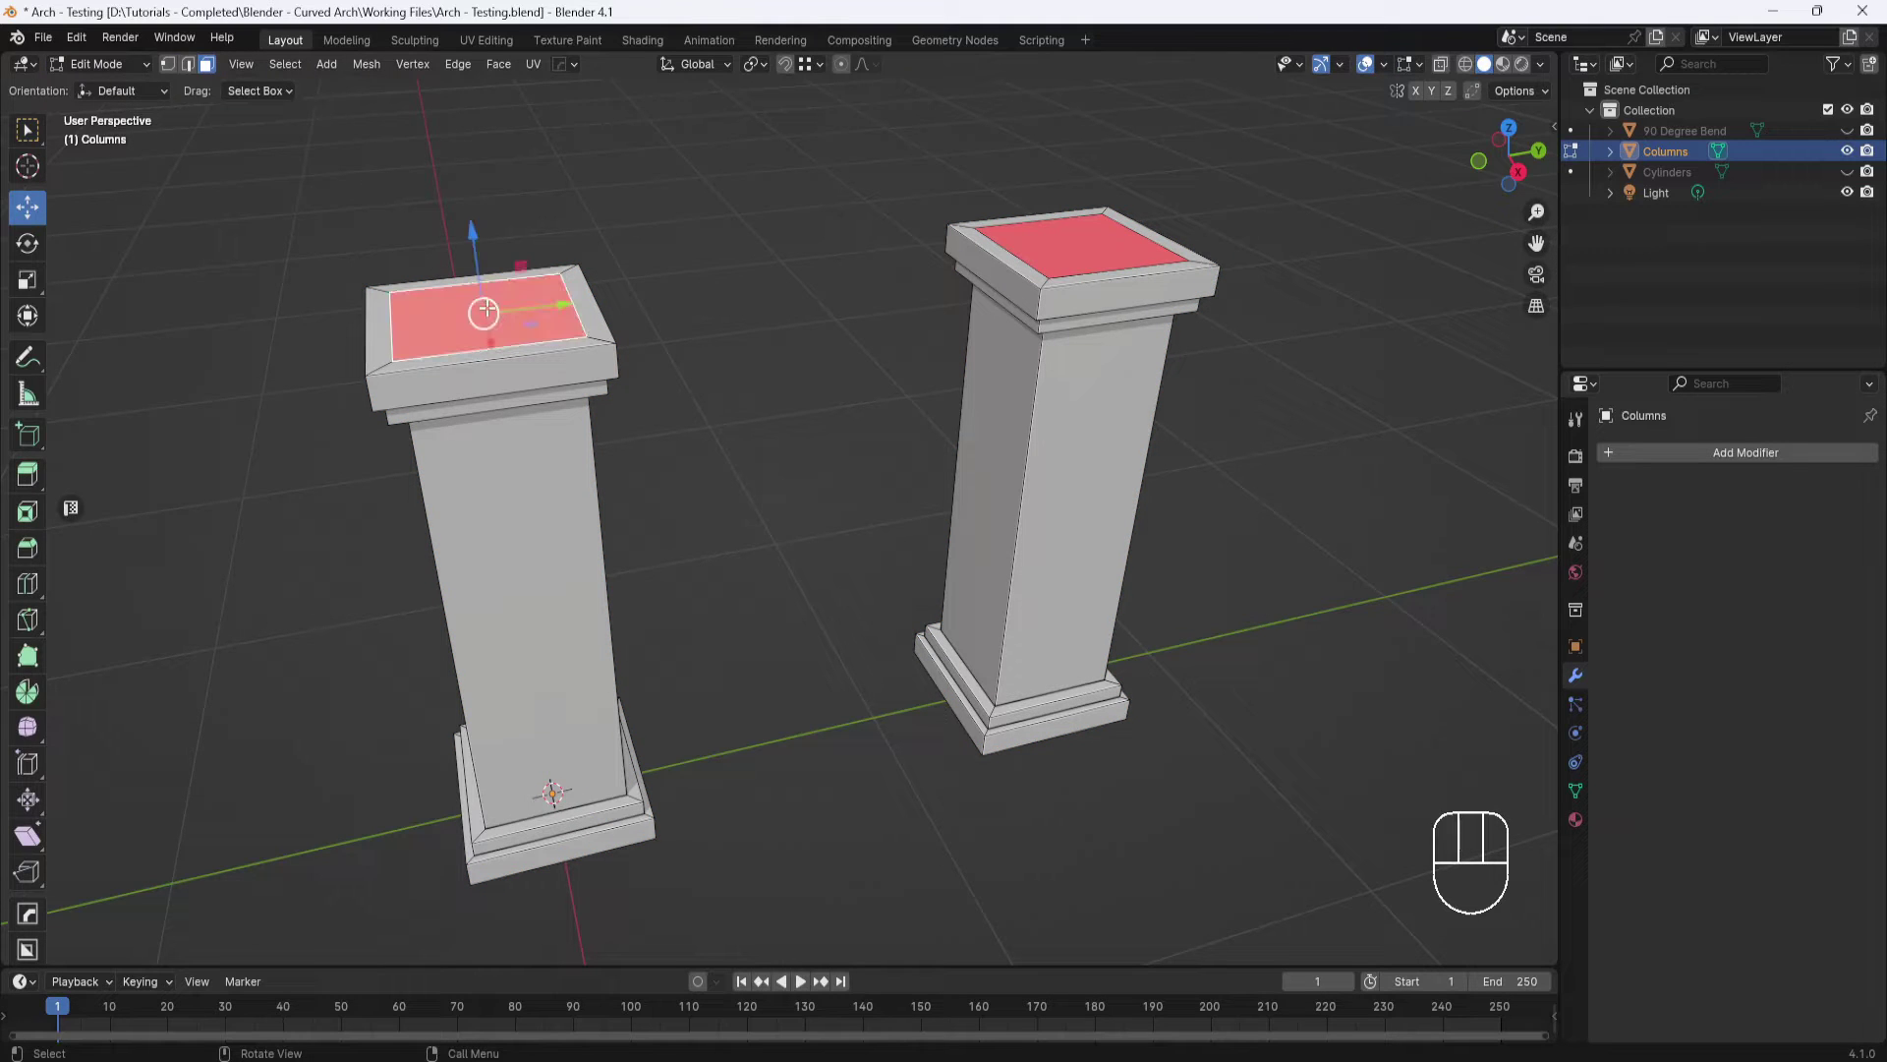
{"action": "left_click", "coordinate": [1114, 246], "text": "shift"}
{"action": "right_click", "coordinate": [759, 334]}
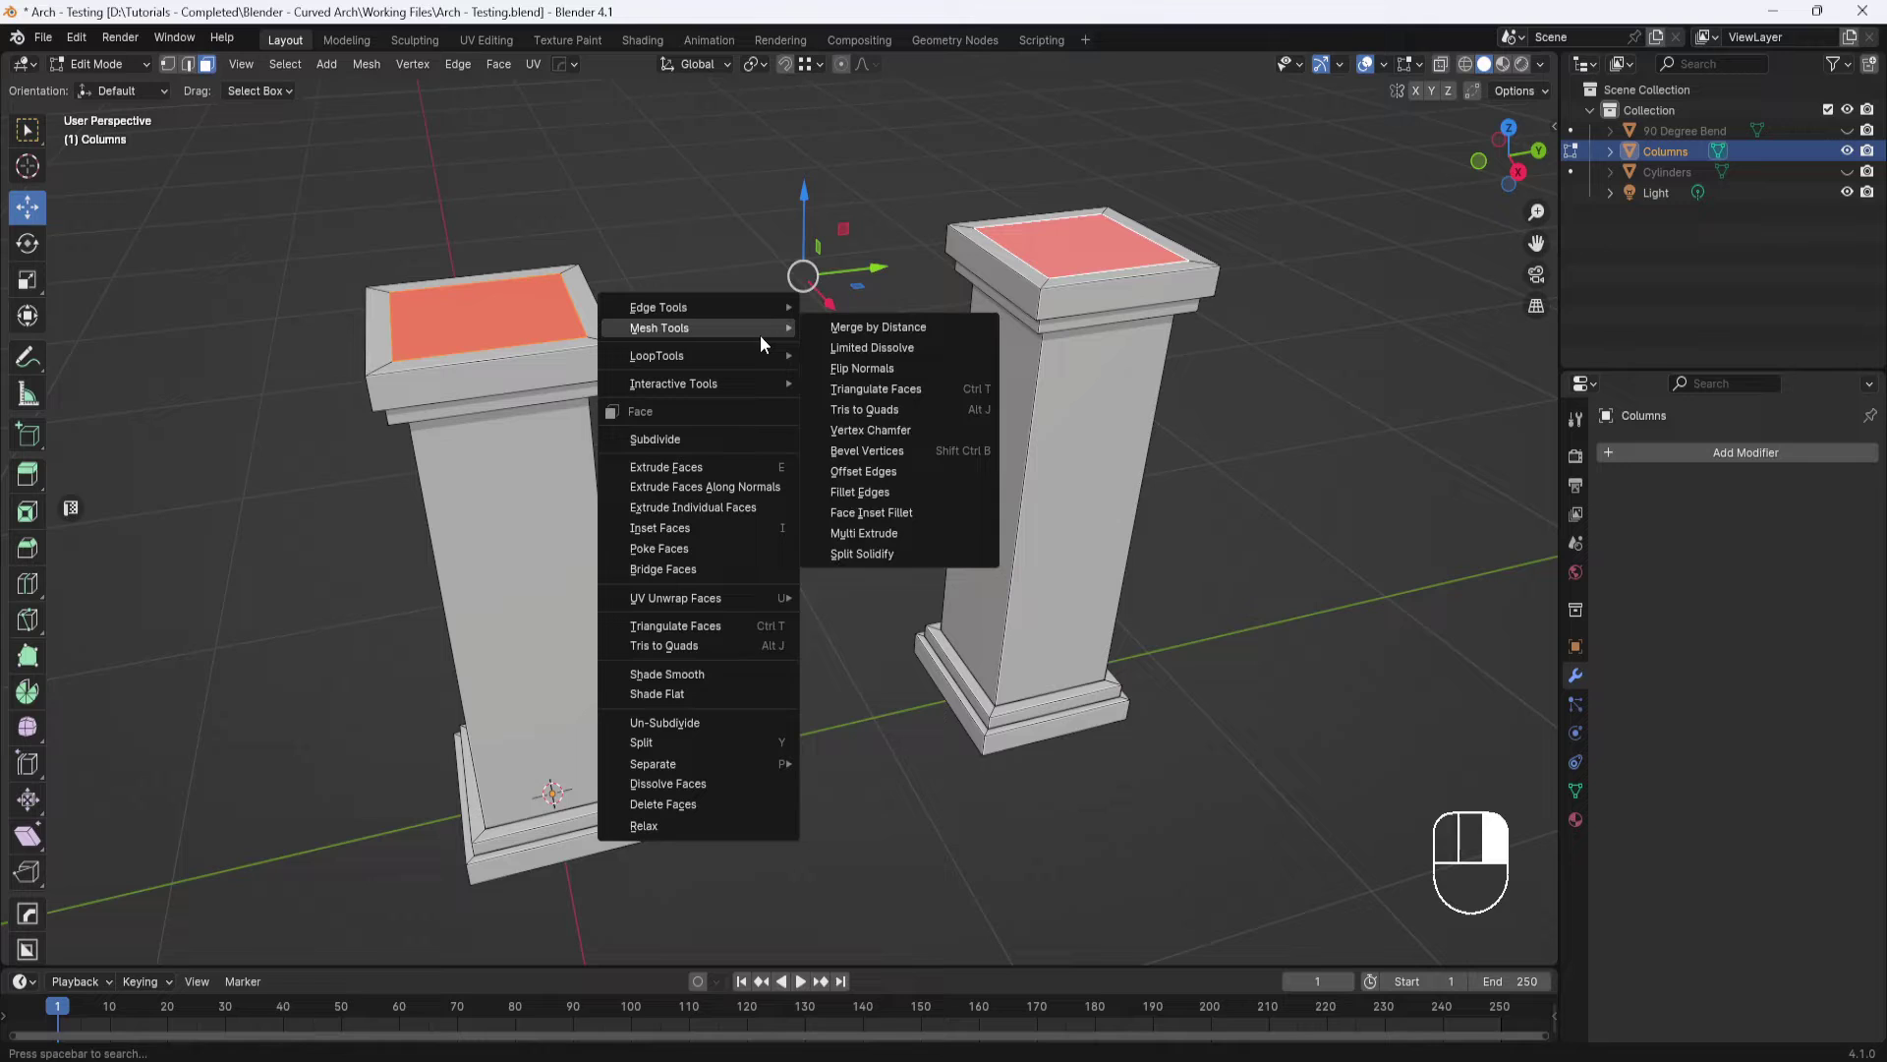
{"action": "mouse_move", "coordinate": [735, 326]}
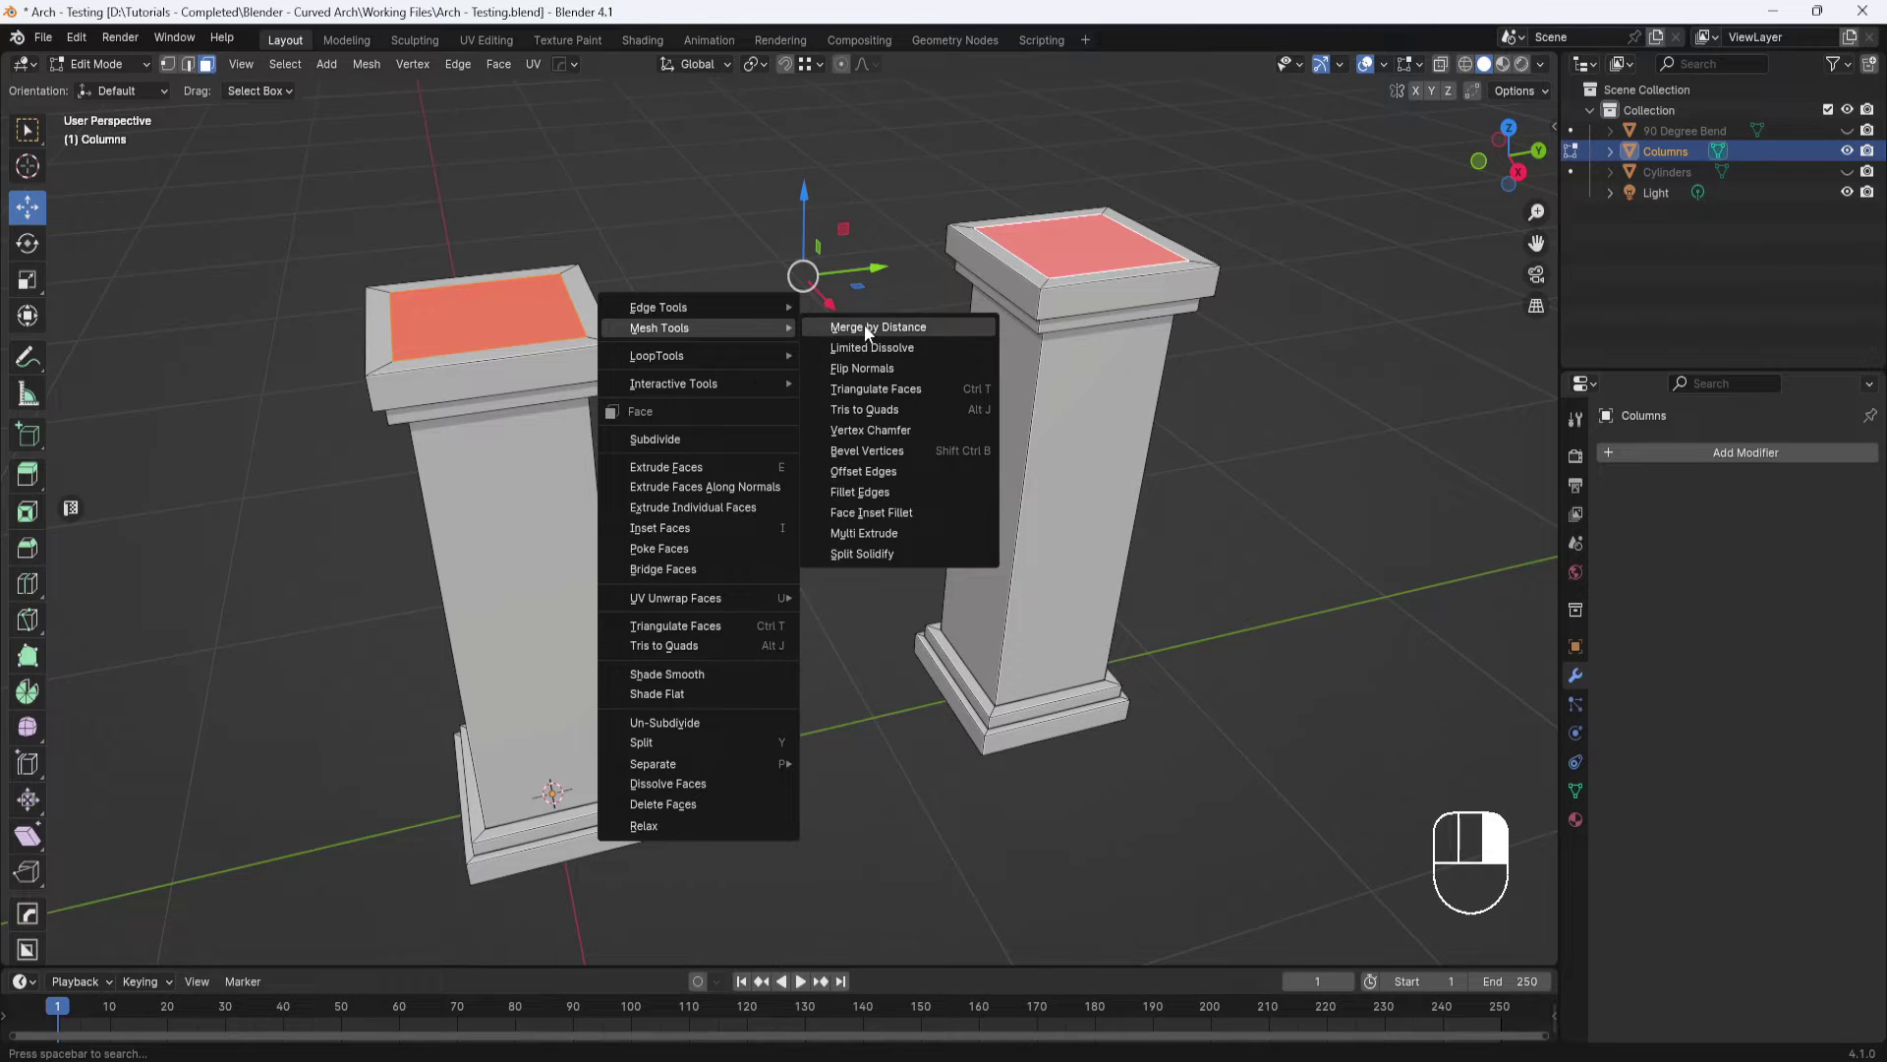
{"action": "left_click", "coordinate": [867, 368]}
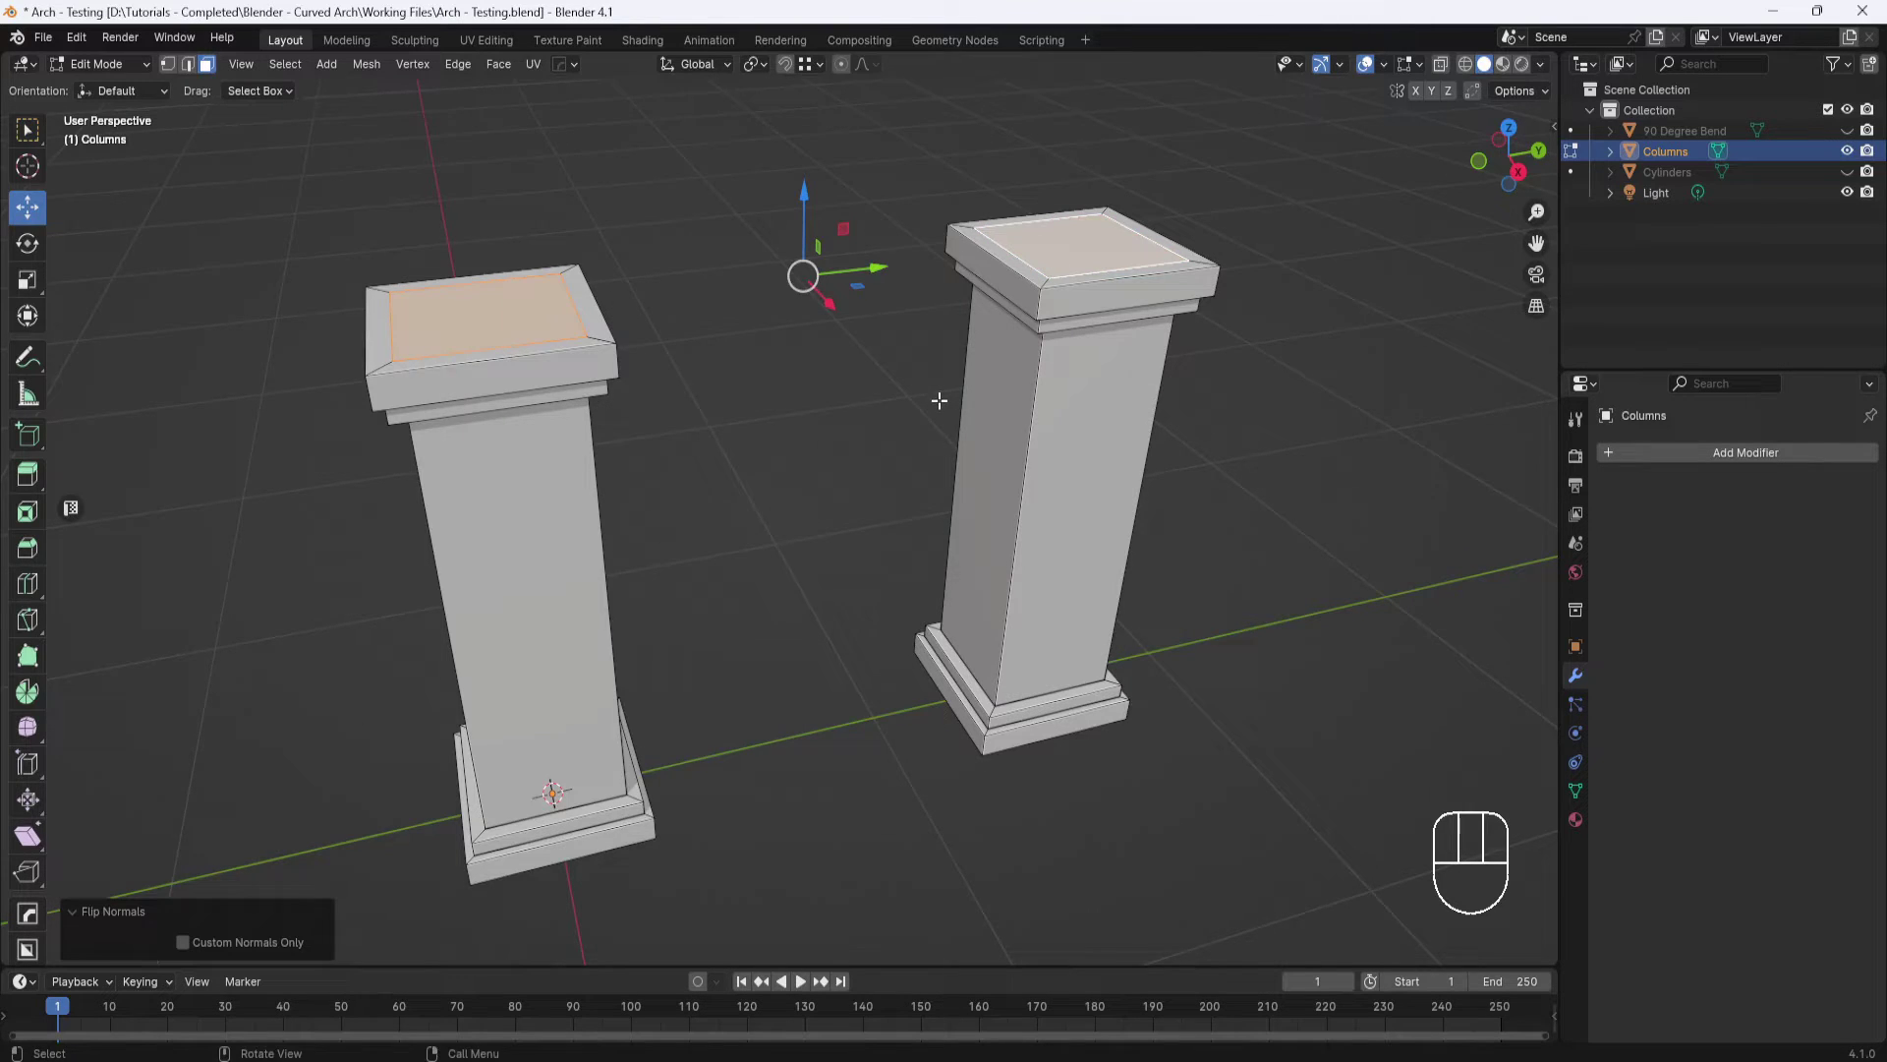
{"action": "mouse_move", "coordinate": [941, 399]}
{"action": "middle_mouse_down"}
{"action": "mouse_move", "coordinate": [935, 434]}
{"action": "mouse_move", "coordinate": [762, 223]}
{"action": "mouse_move", "coordinate": [547, 278]}
{"action": "mouse_move", "coordinate": [800, 215]}
{"action": "mouse_move", "coordinate": [1095, 352]}
{"action": "mouse_move", "coordinate": [928, 385]}
{"action": "middle_mouse_up"}
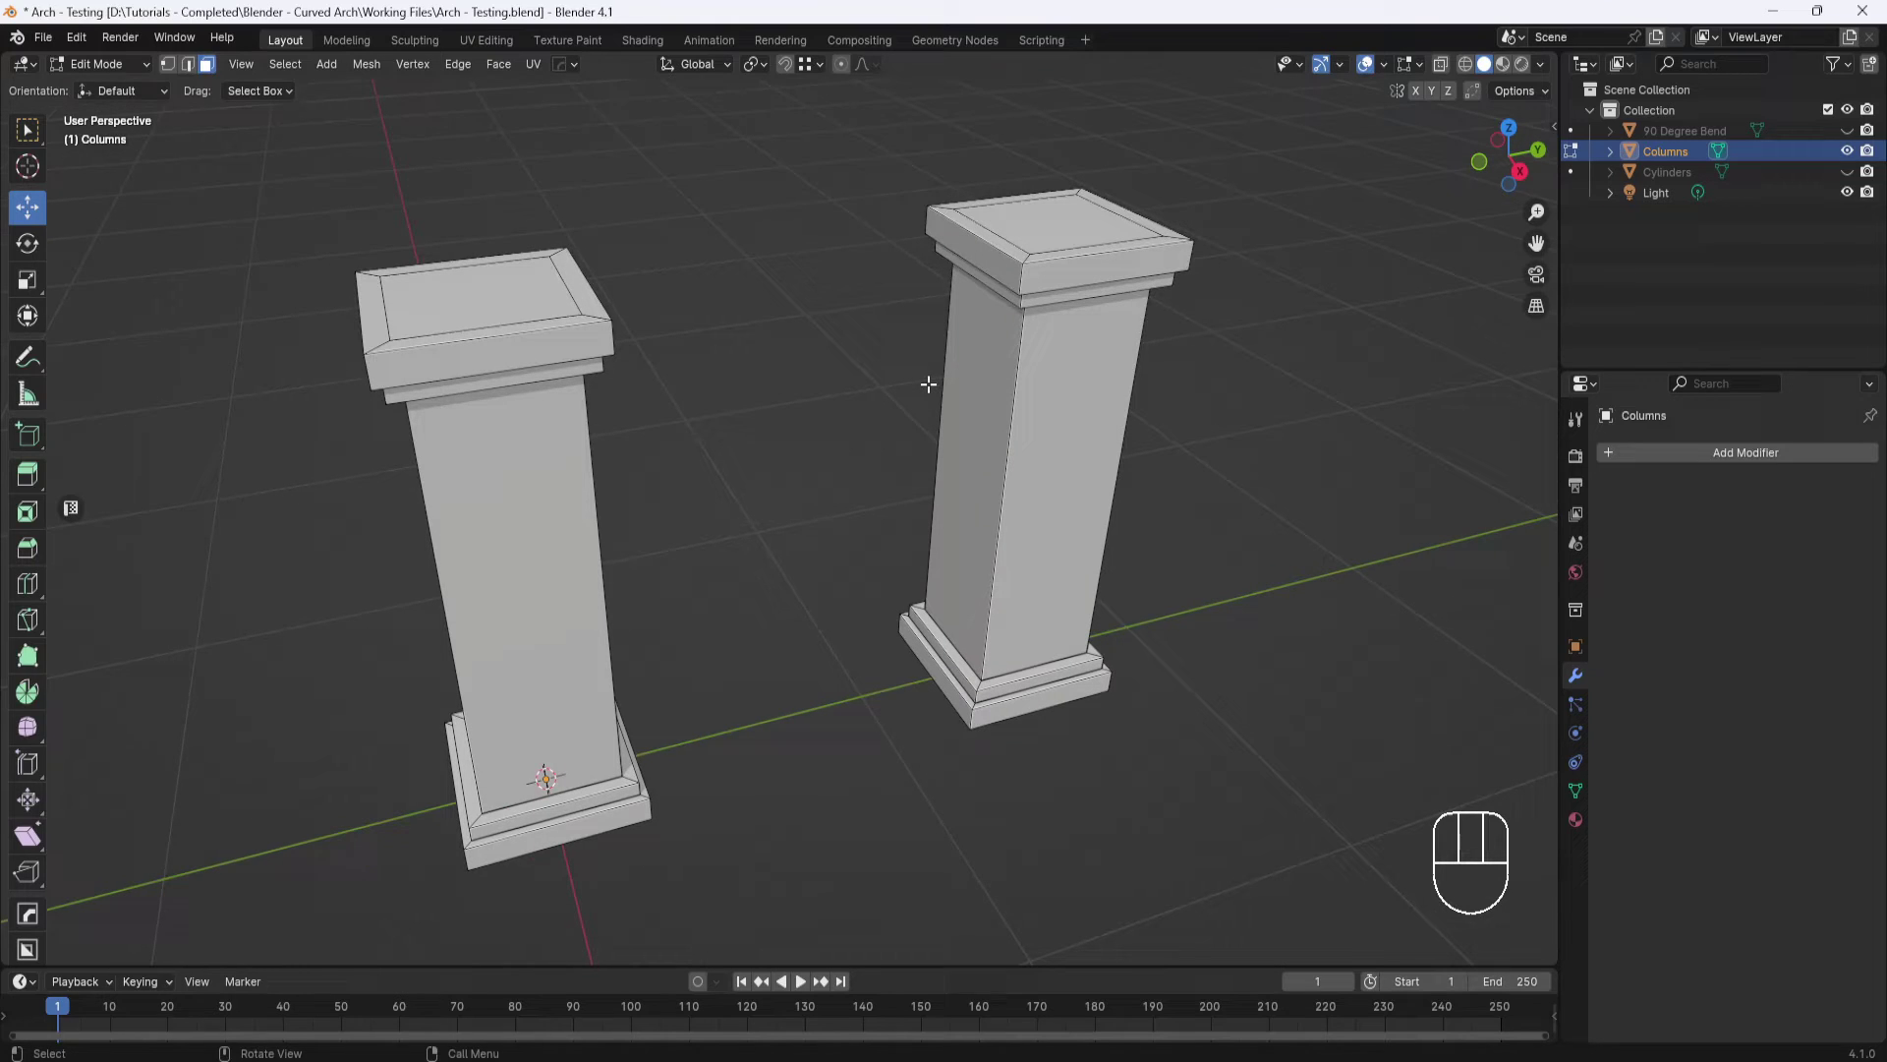
Select both column top faces and join them with Bridge Edge Loops
{"action": "left_click", "coordinate": [1053, 215]}
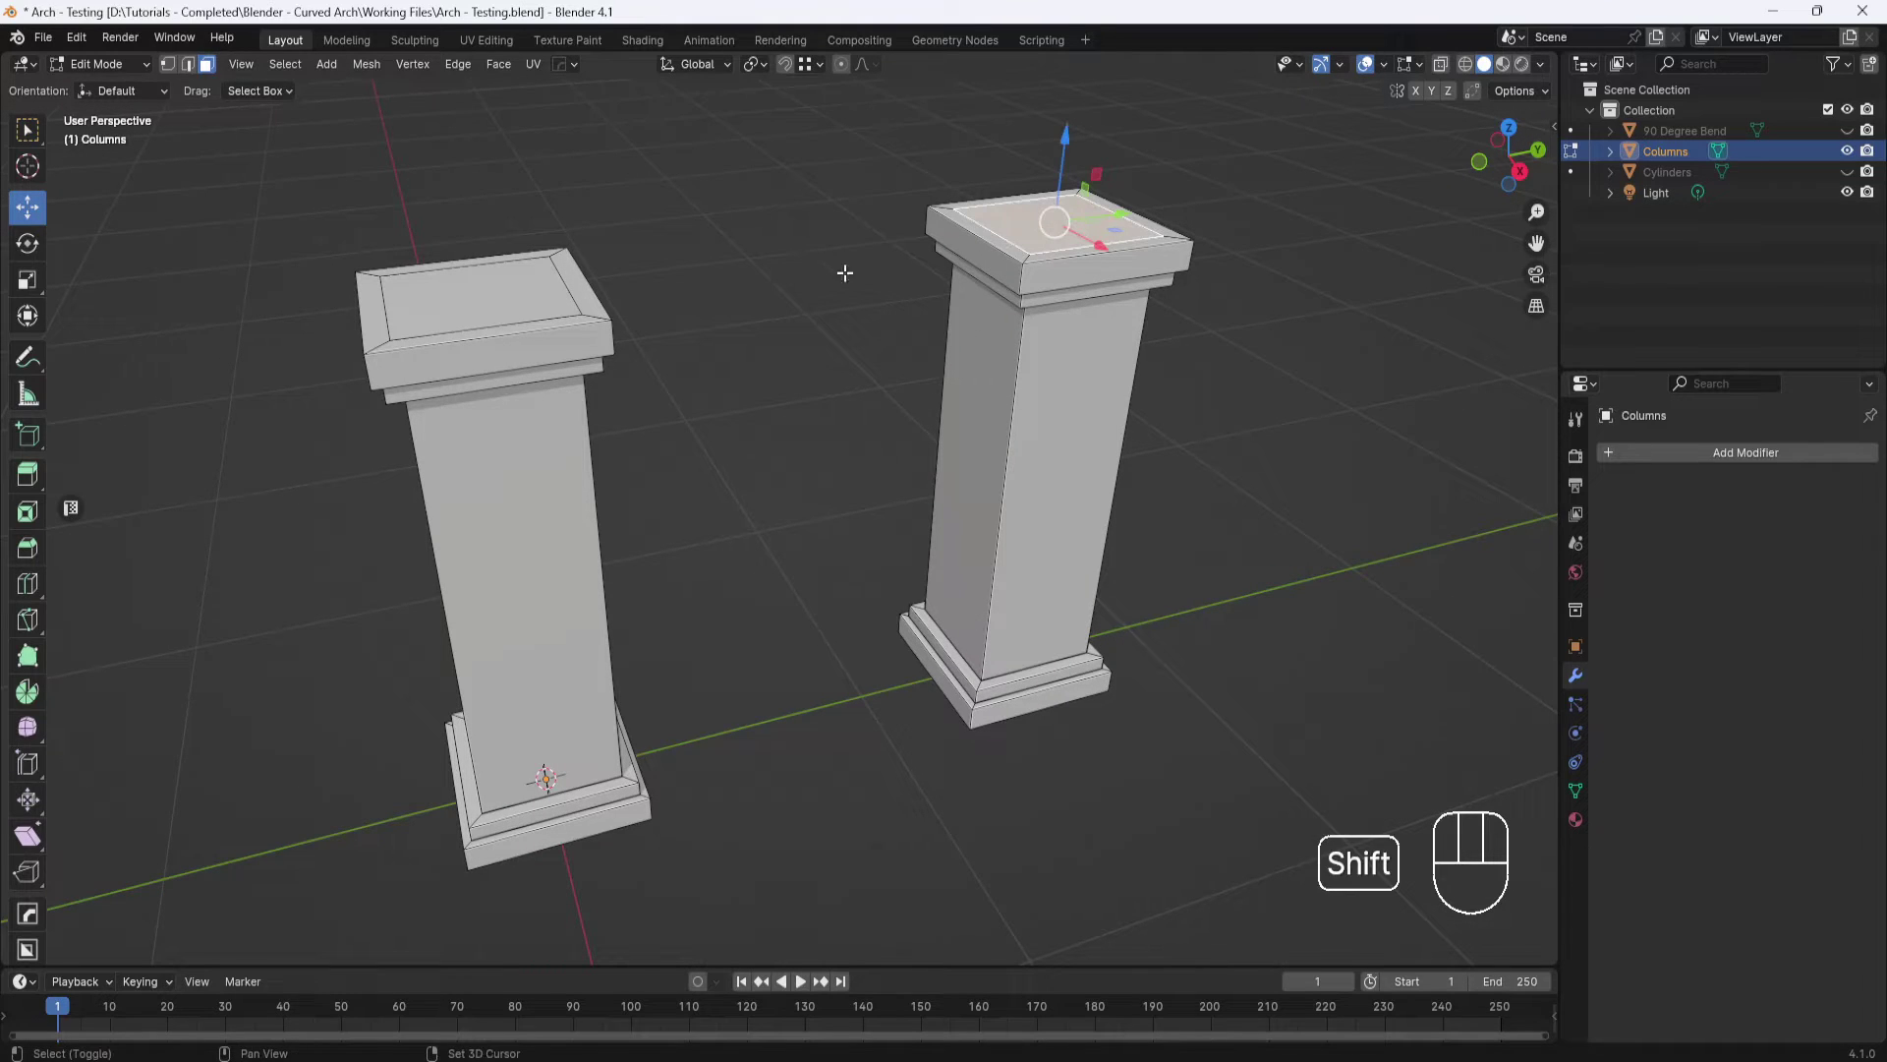
{"action": "left_click", "coordinate": [525, 293], "text": "shift"}
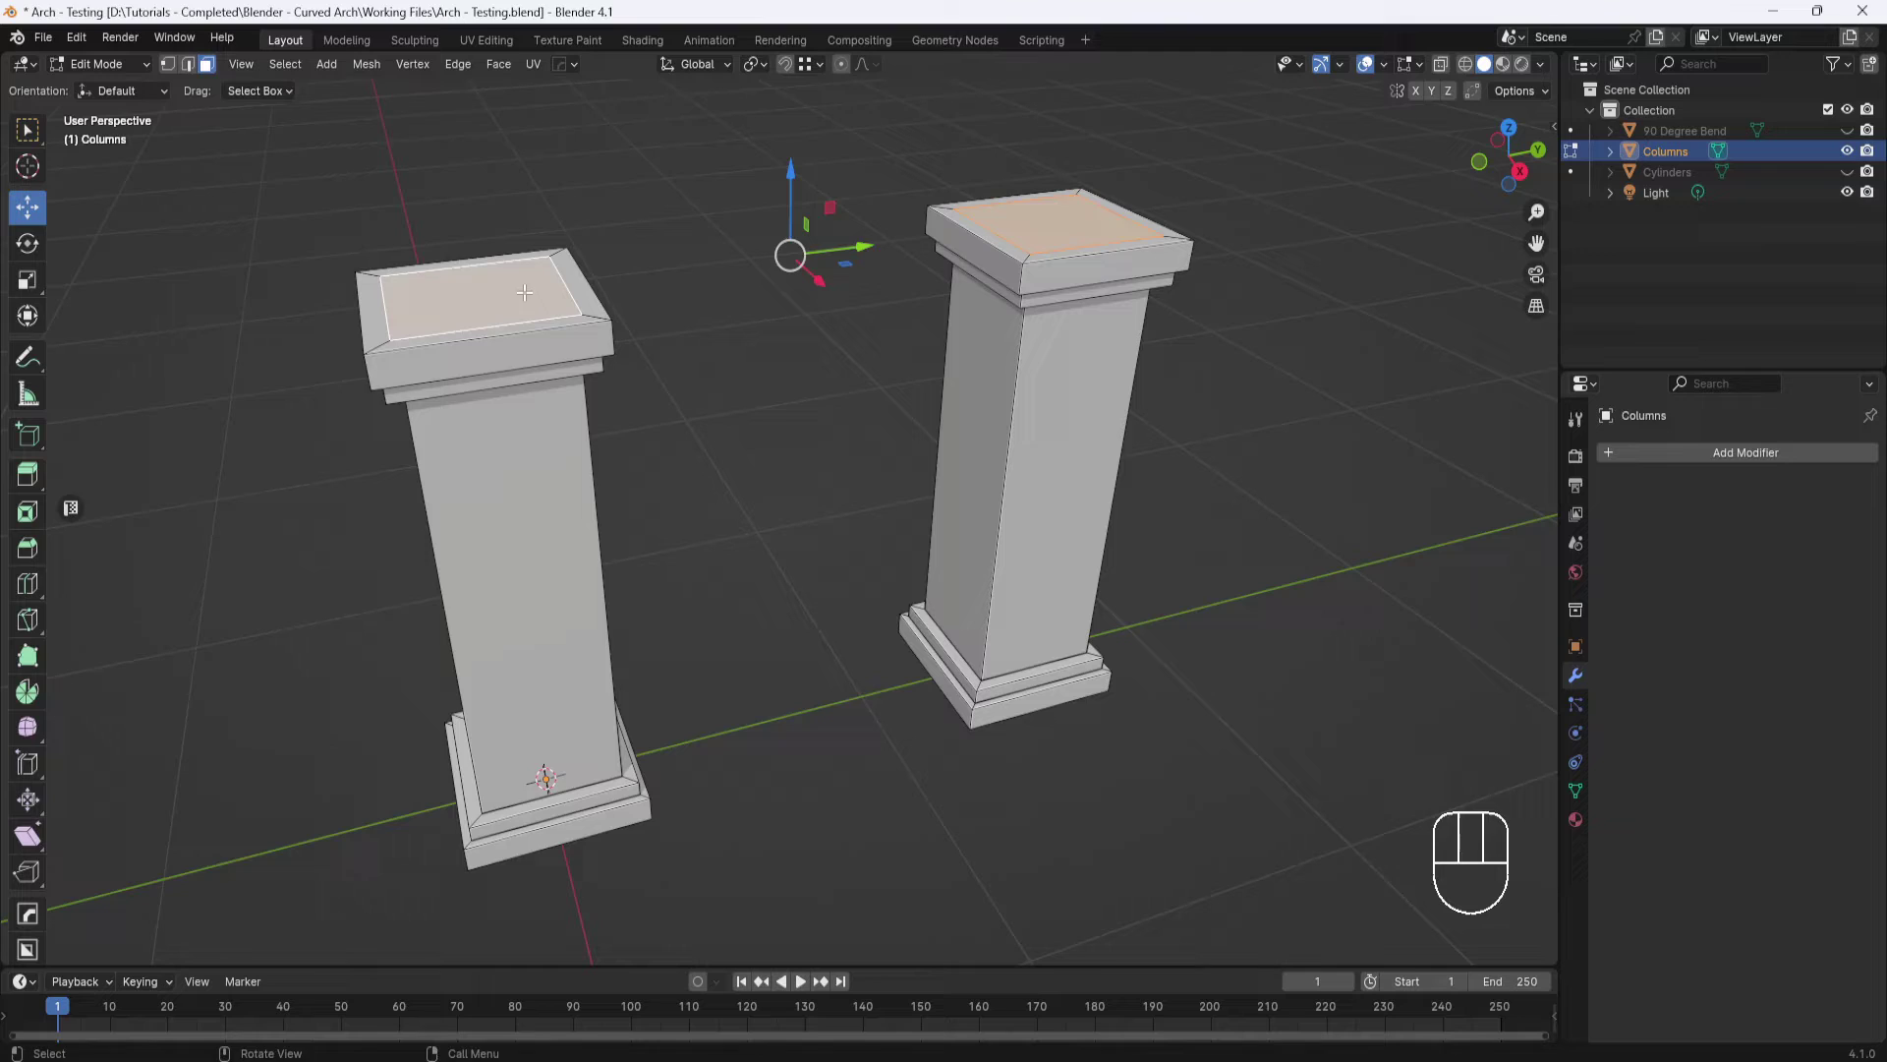
{"action": "key", "text": "ctrl+e"}
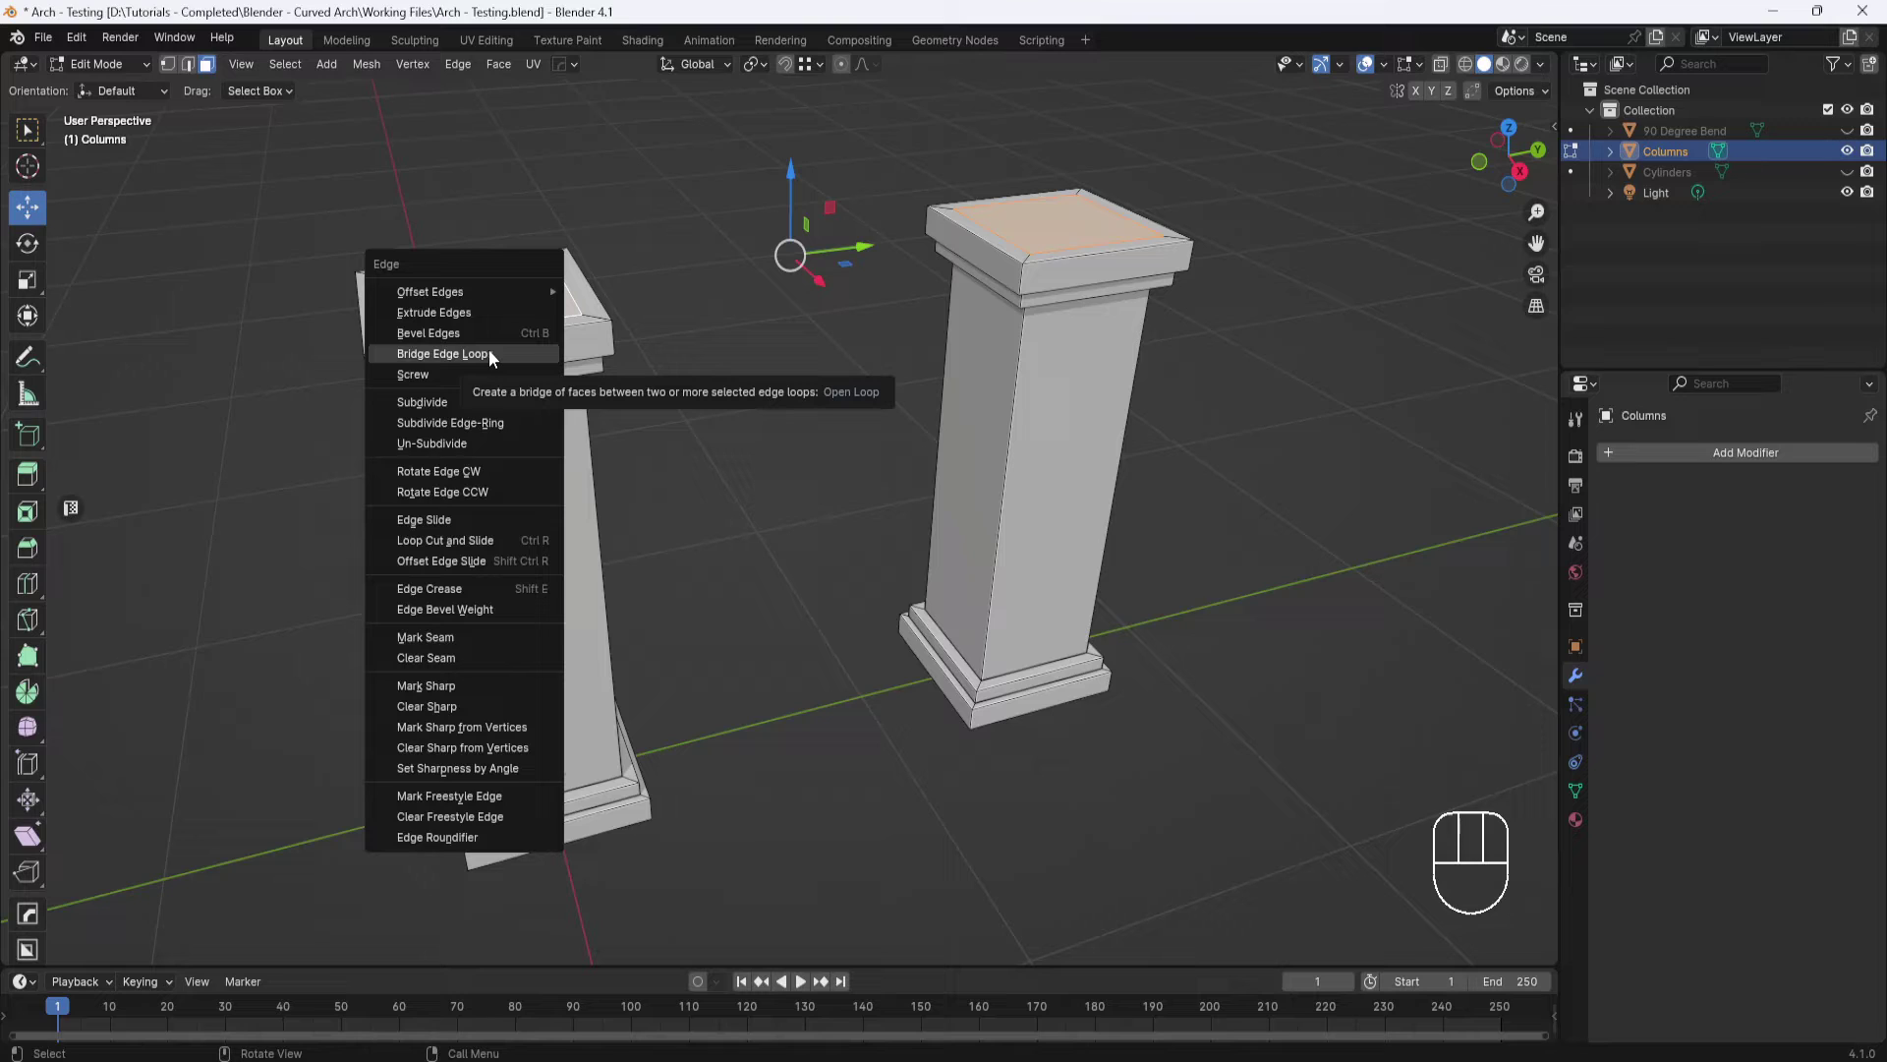
{"action": "left_click", "coordinate": [463, 69]}
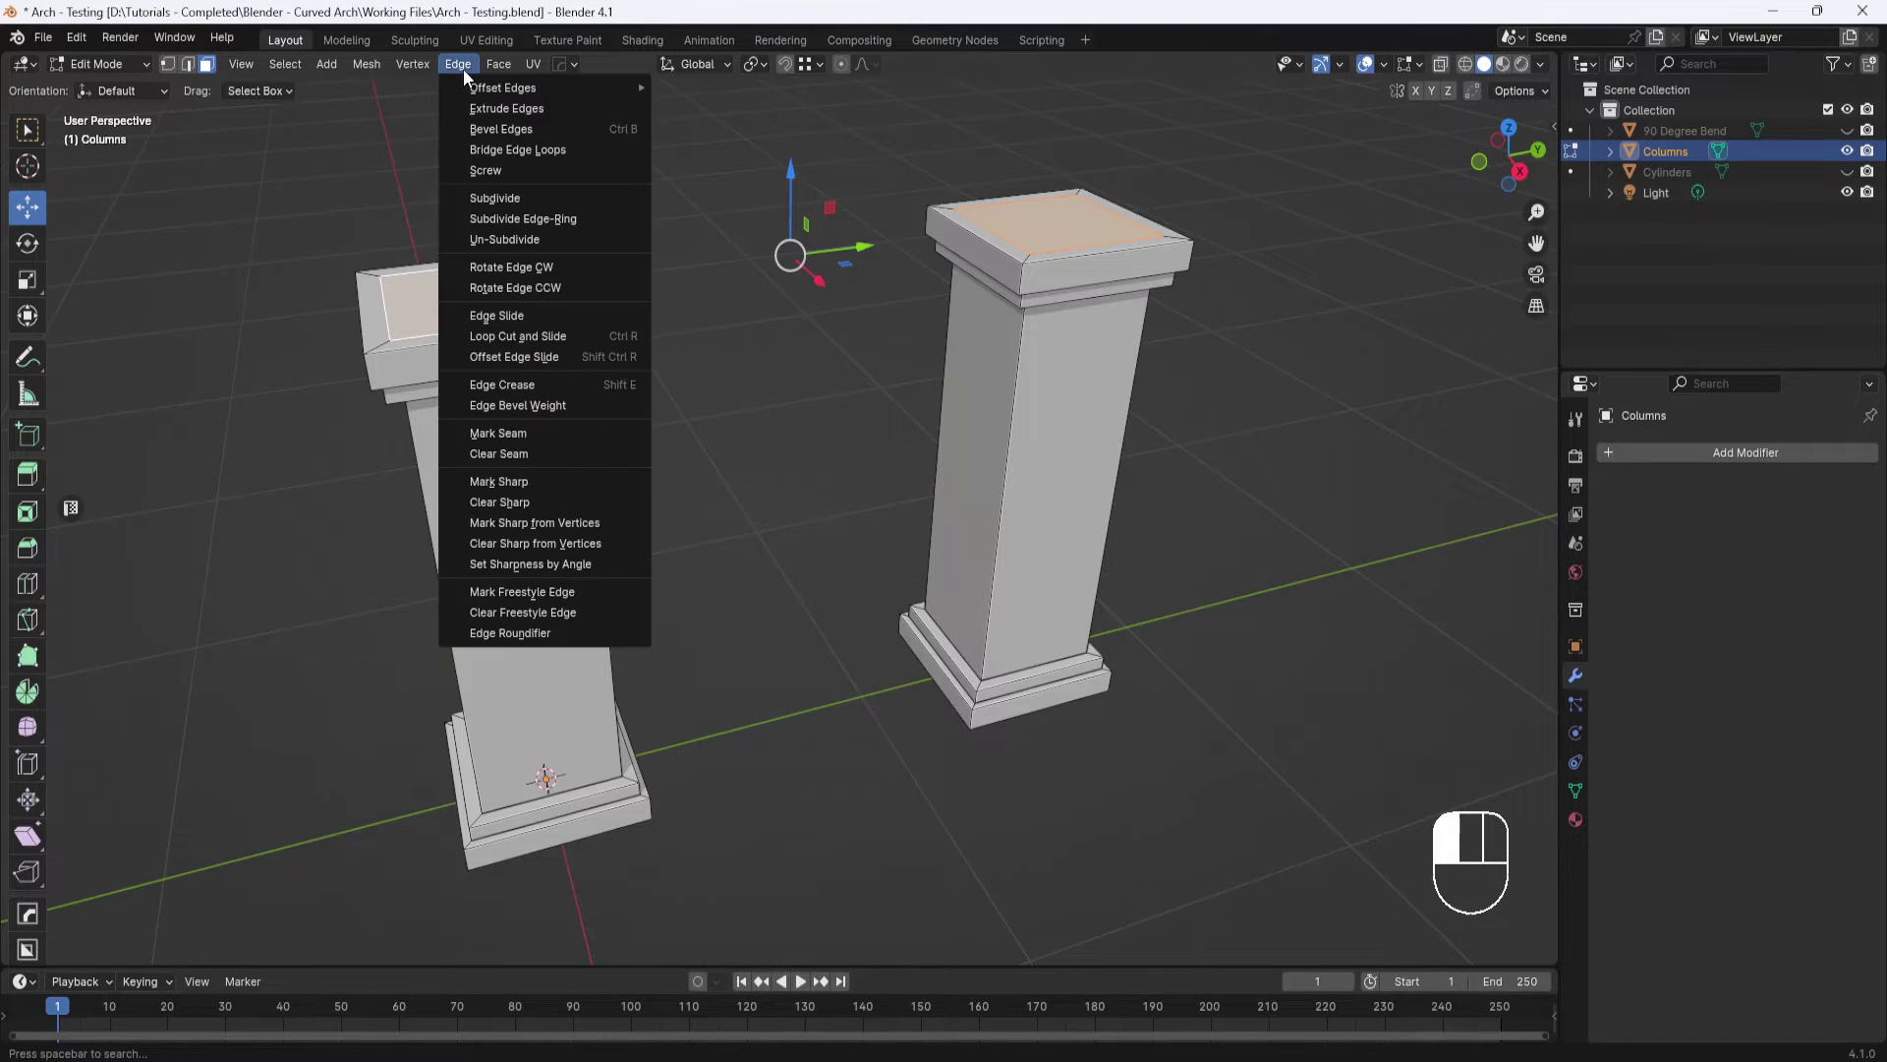
{"action": "left_click", "coordinate": [531, 149]}
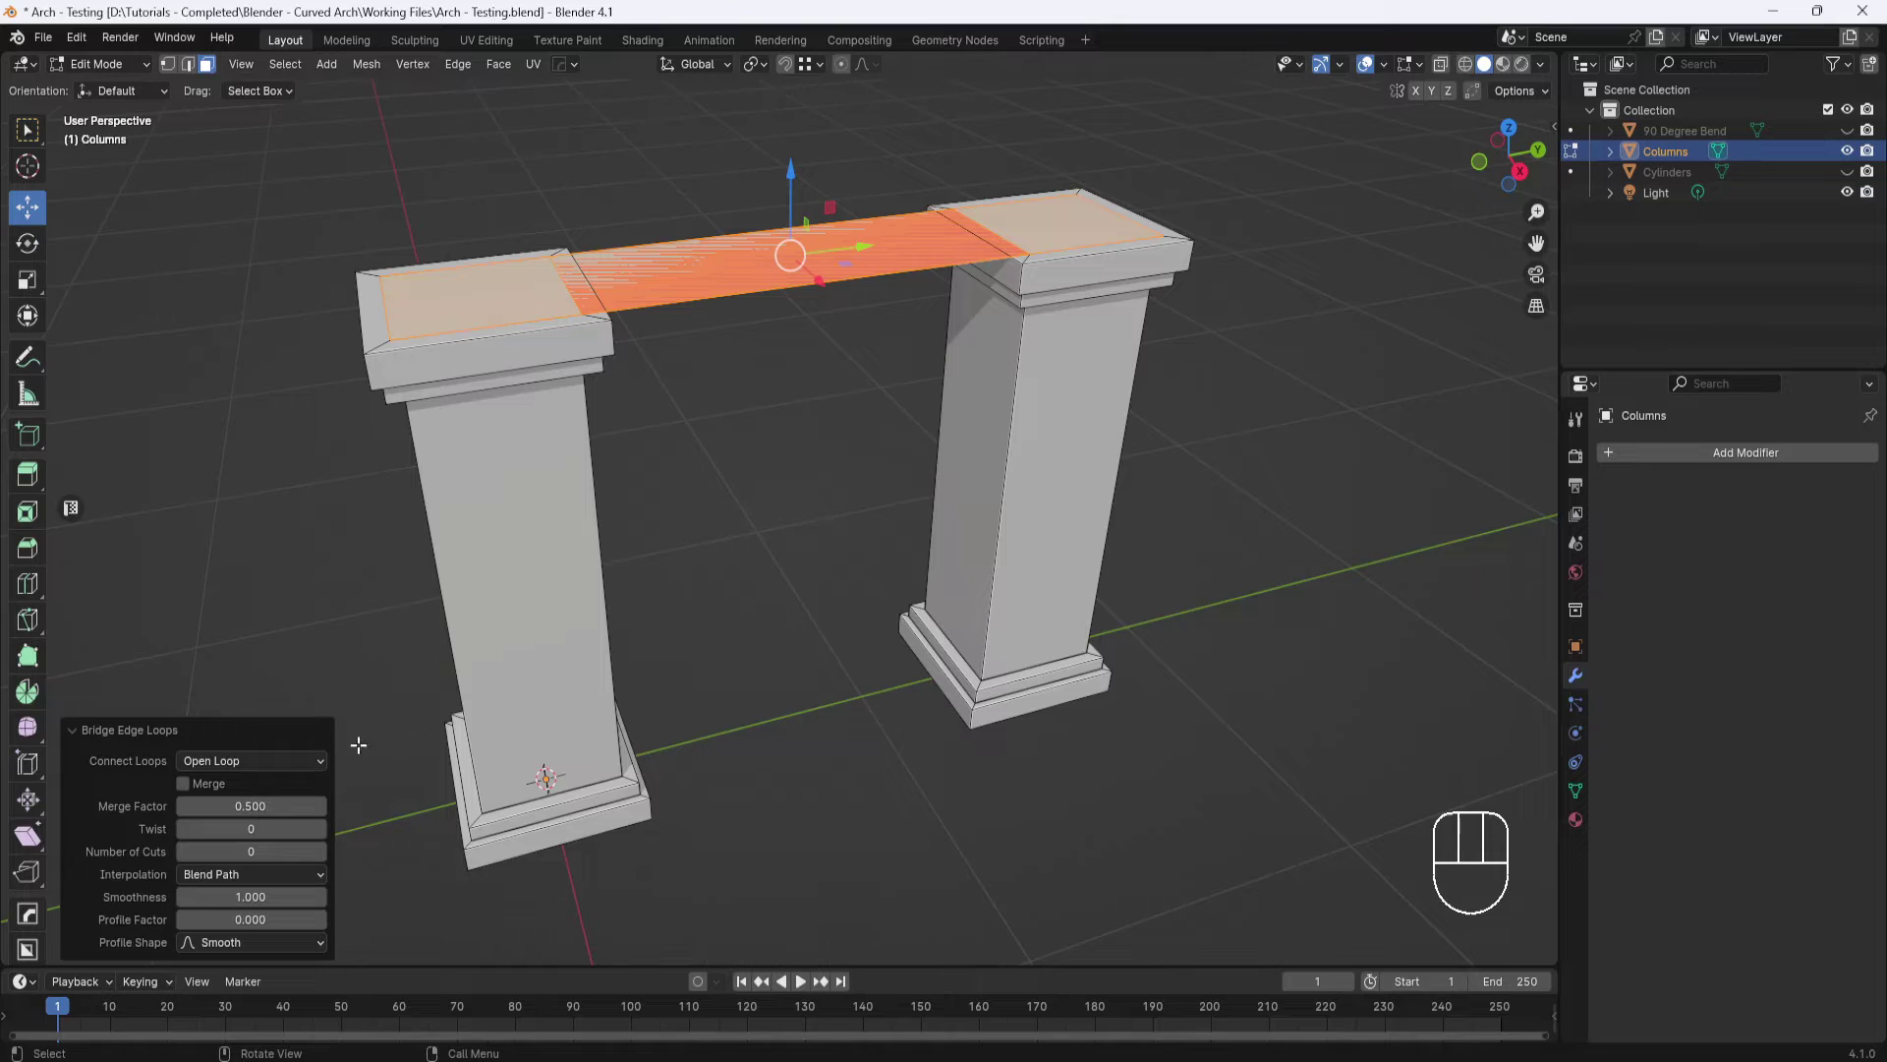
Set the bridge's Number of Cuts to 30
{"action": "left_click", "coordinate": [251, 850]}
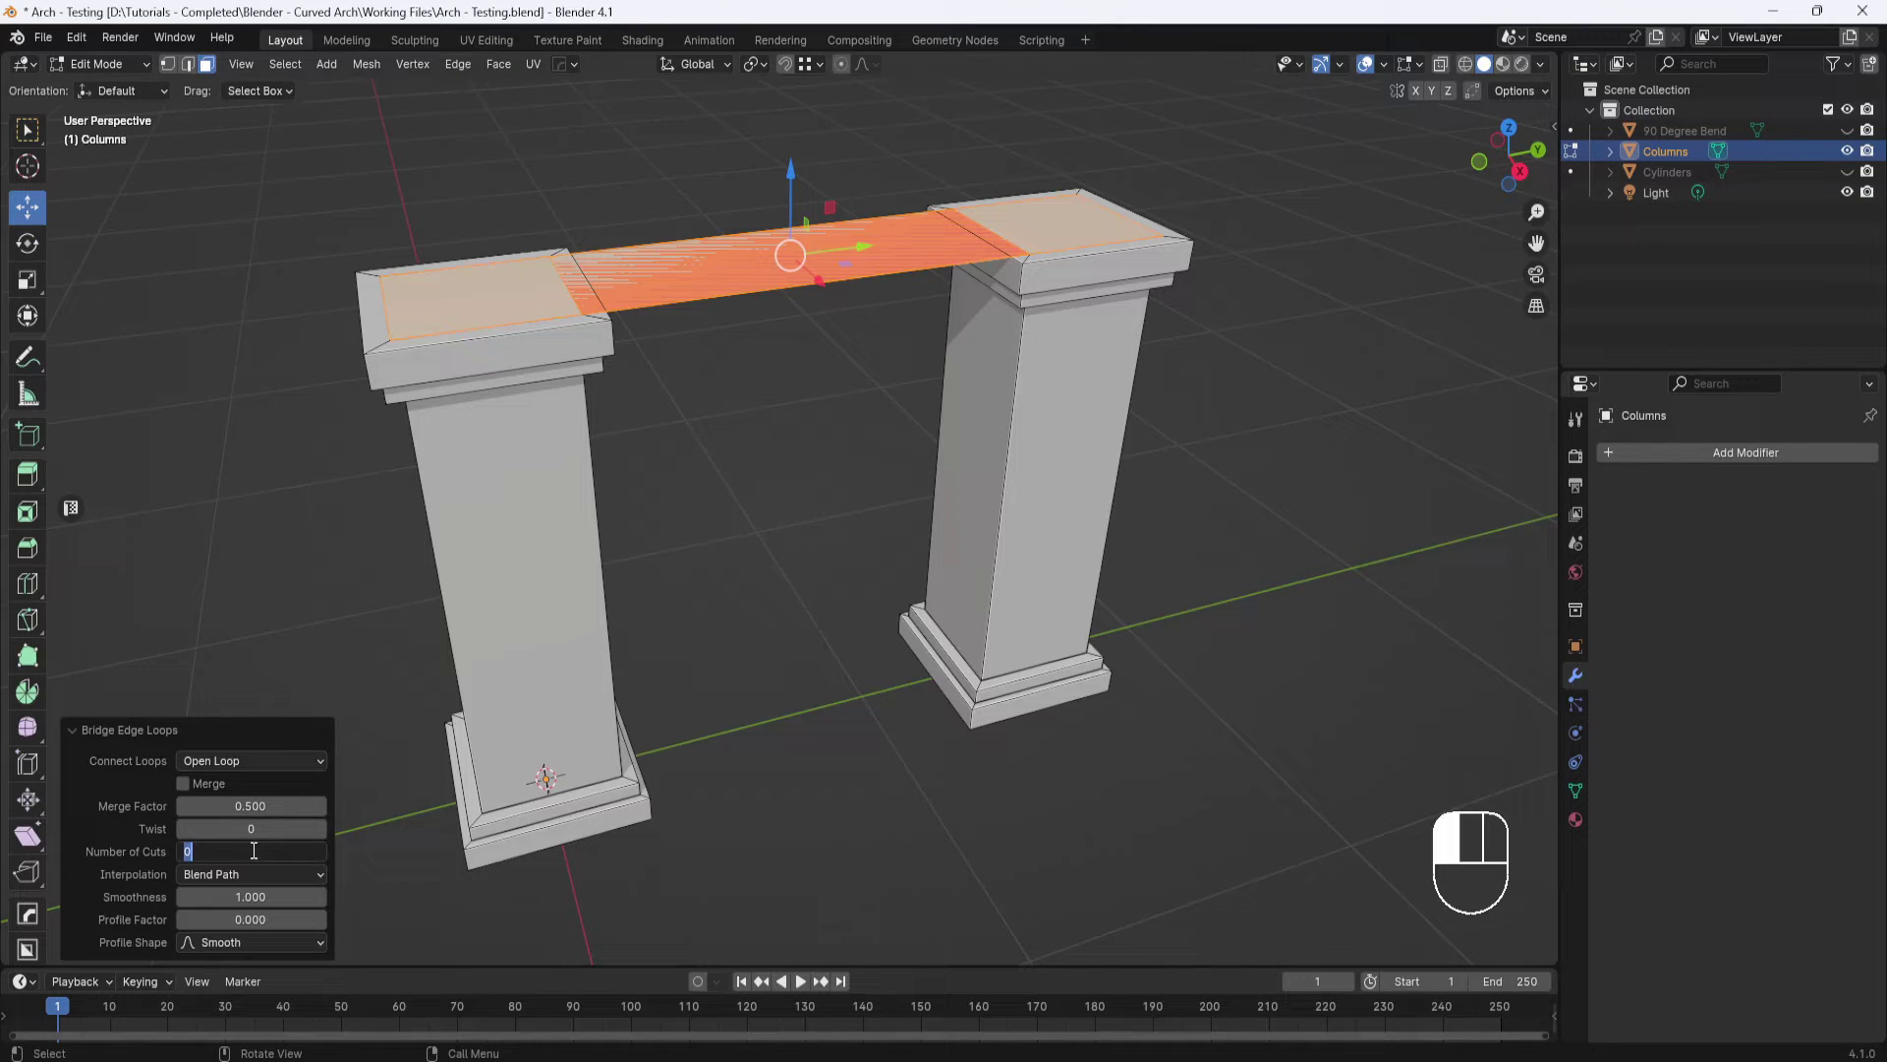
{"action": "type", "text": "30"}
{"action": "key", "text": "Return"}
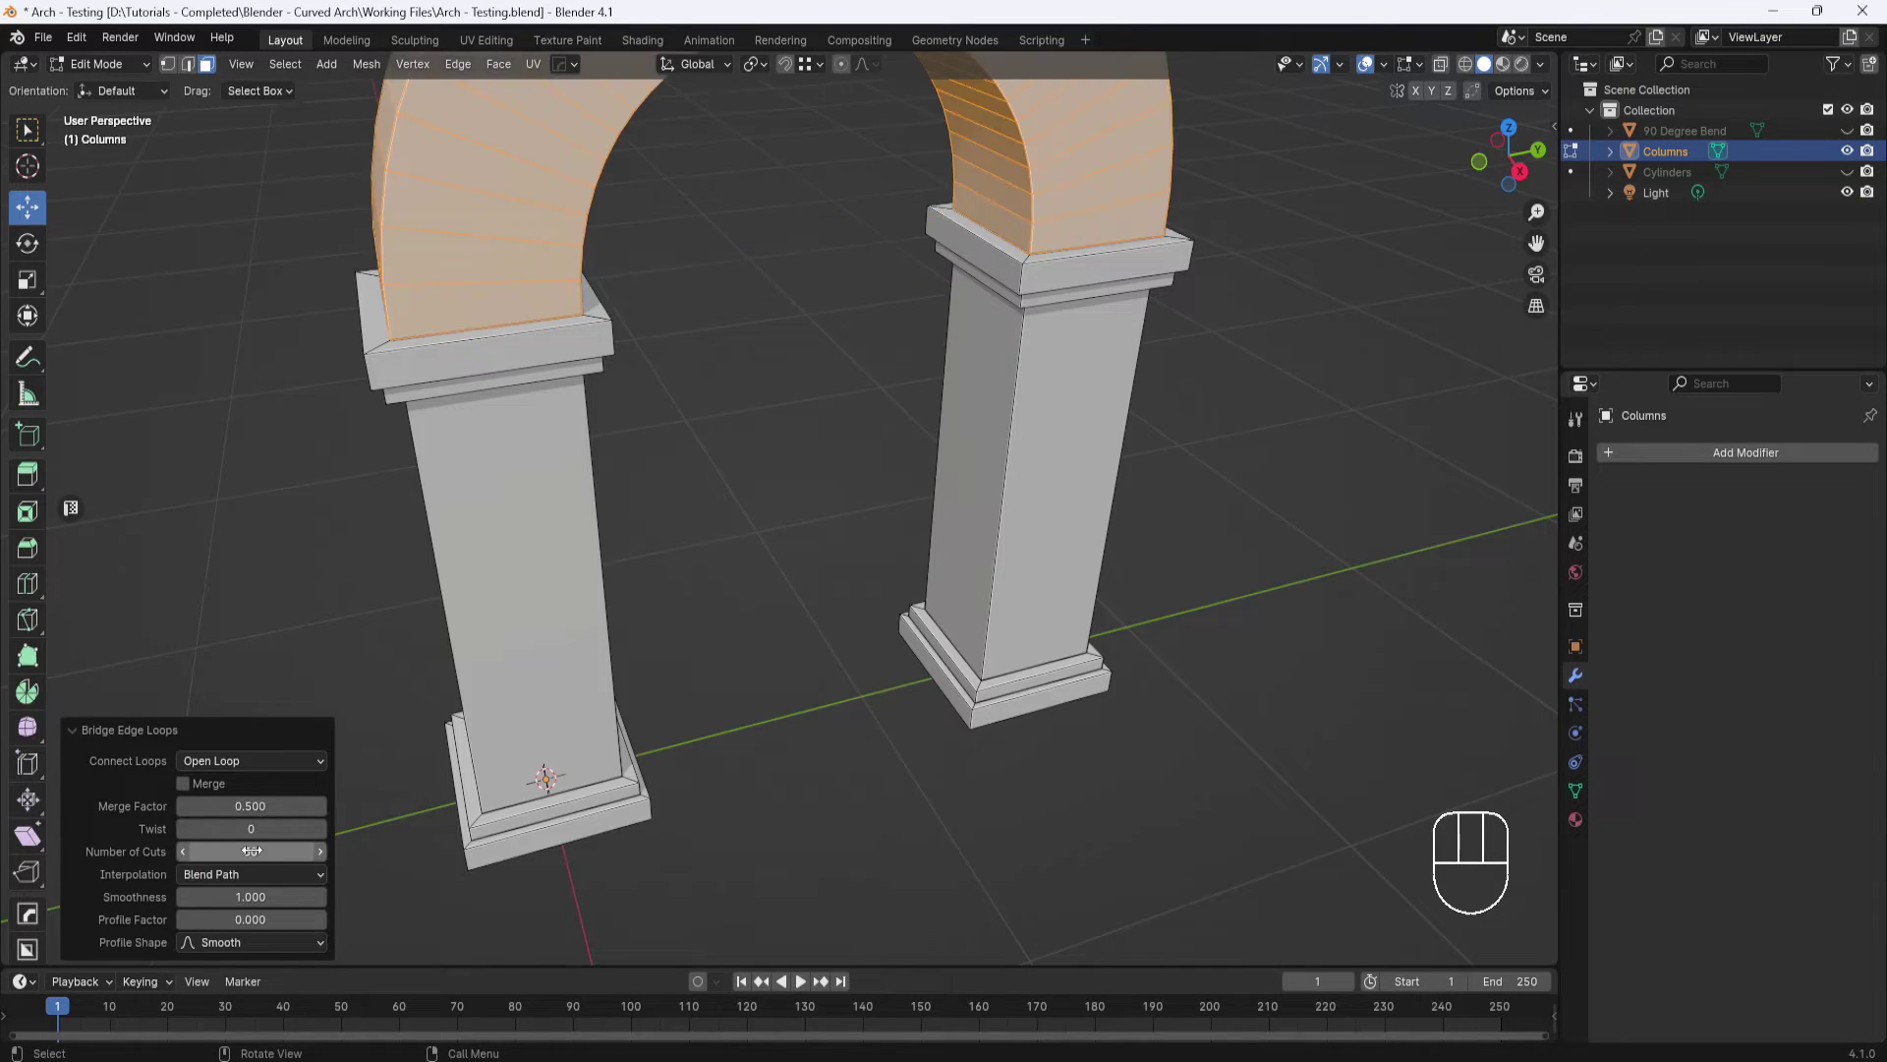
{"action": "mouse_move", "coordinate": [729, 535]}
{"action": "middle_mouse_down", "text": "shift"}
{"action": "mouse_move", "coordinate": [758, 481]}
{"action": "mouse_move", "coordinate": [747, 569]}
{"action": "mouse_move", "coordinate": [734, 541]}
{"action": "middle_mouse_up", "text": "shift"}
{"action": "scroll", "coordinate": [758, 481], "scroll_direction": "down", "scroll_amount": 3}
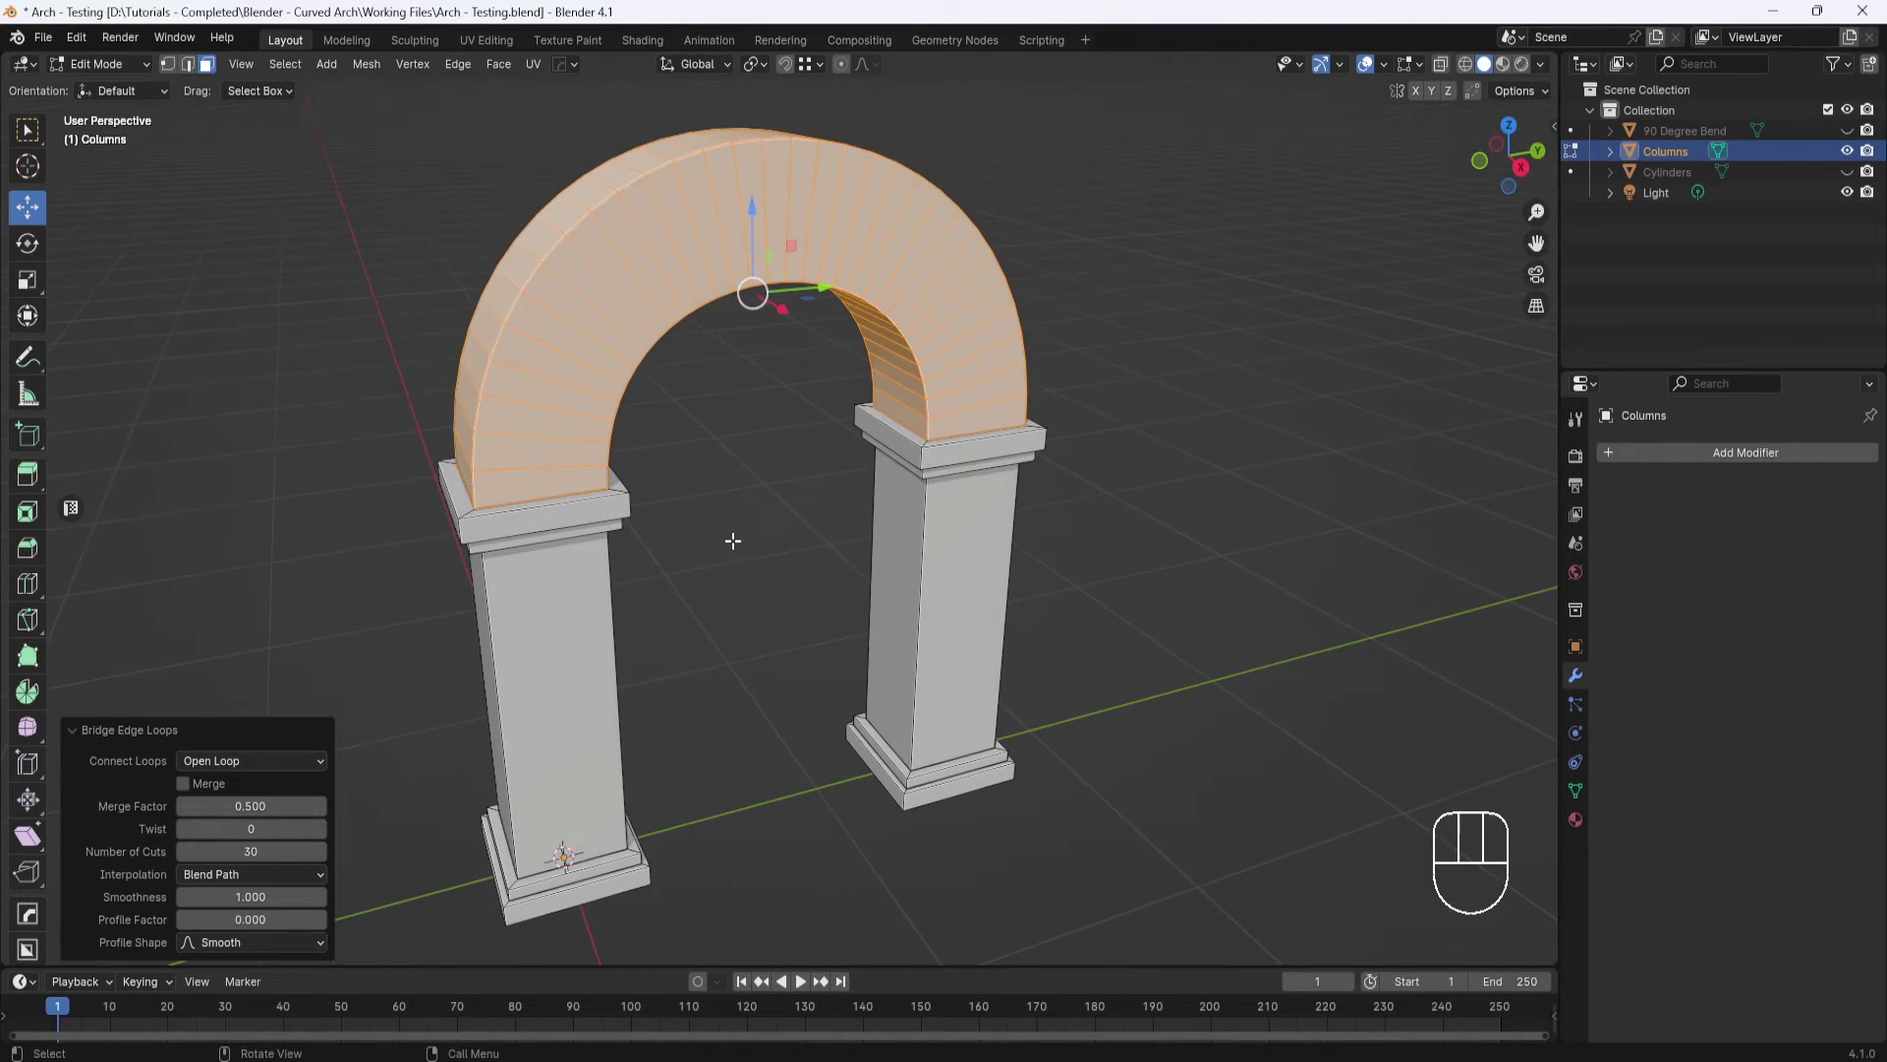
{"action": "scroll", "coordinate": [733, 540], "scroll_direction": "down", "scroll_amount": 1}
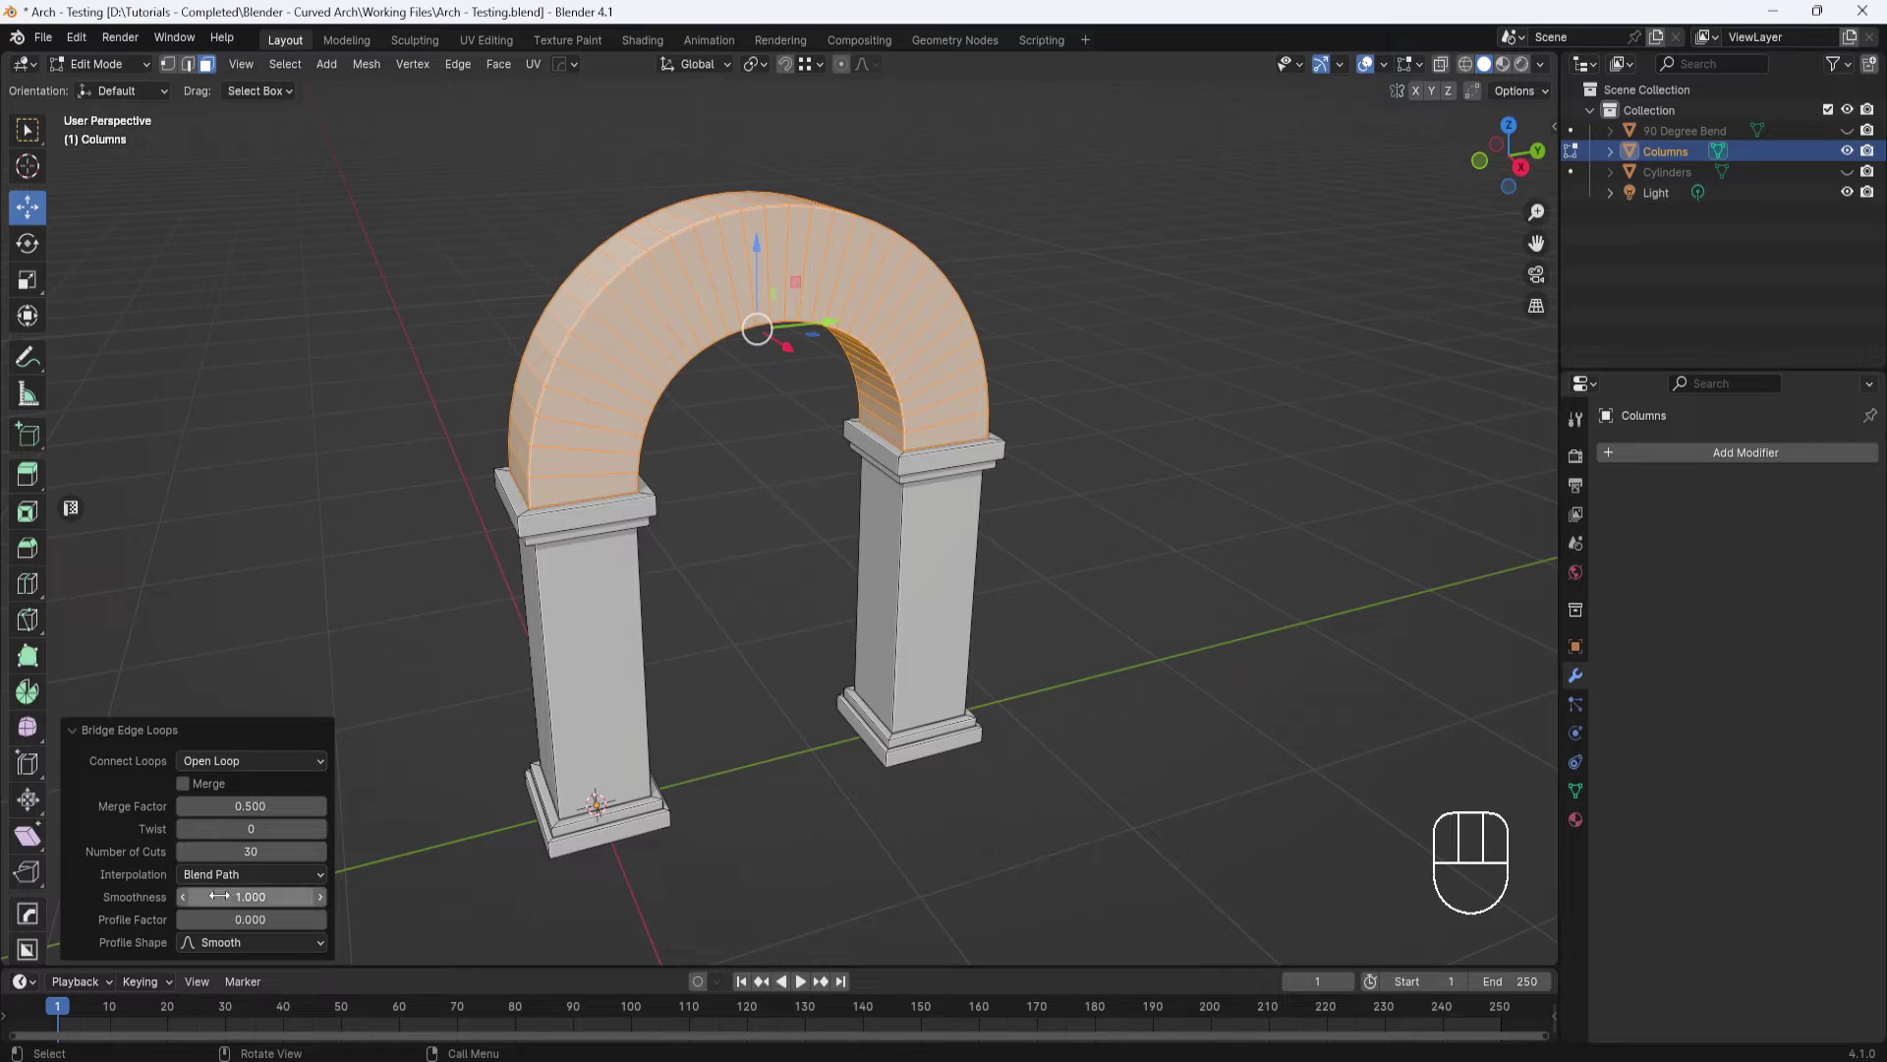
Try Blend Surface, settle on Blend Path interpolation, and set Smoothness to 1.570
{"action": "left_click", "coordinate": [320, 871]}
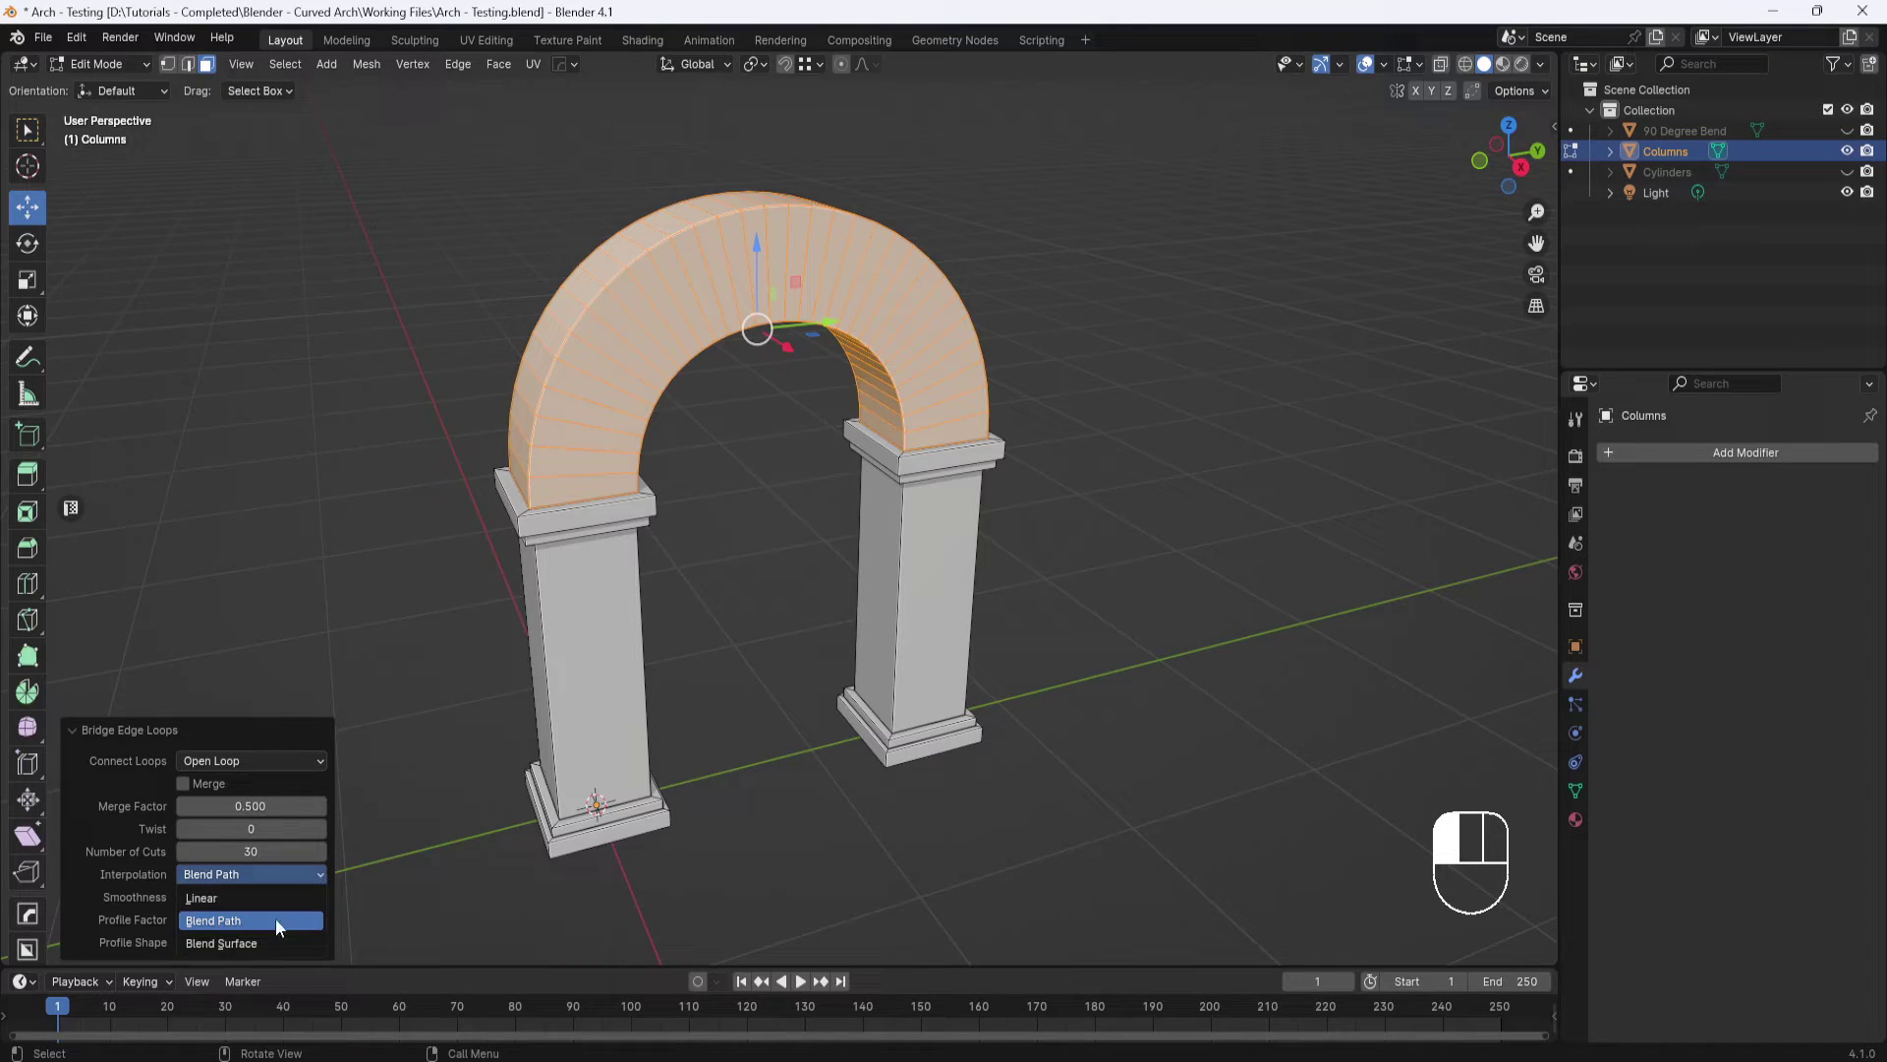
{"action": "left_click", "coordinate": [258, 939]}
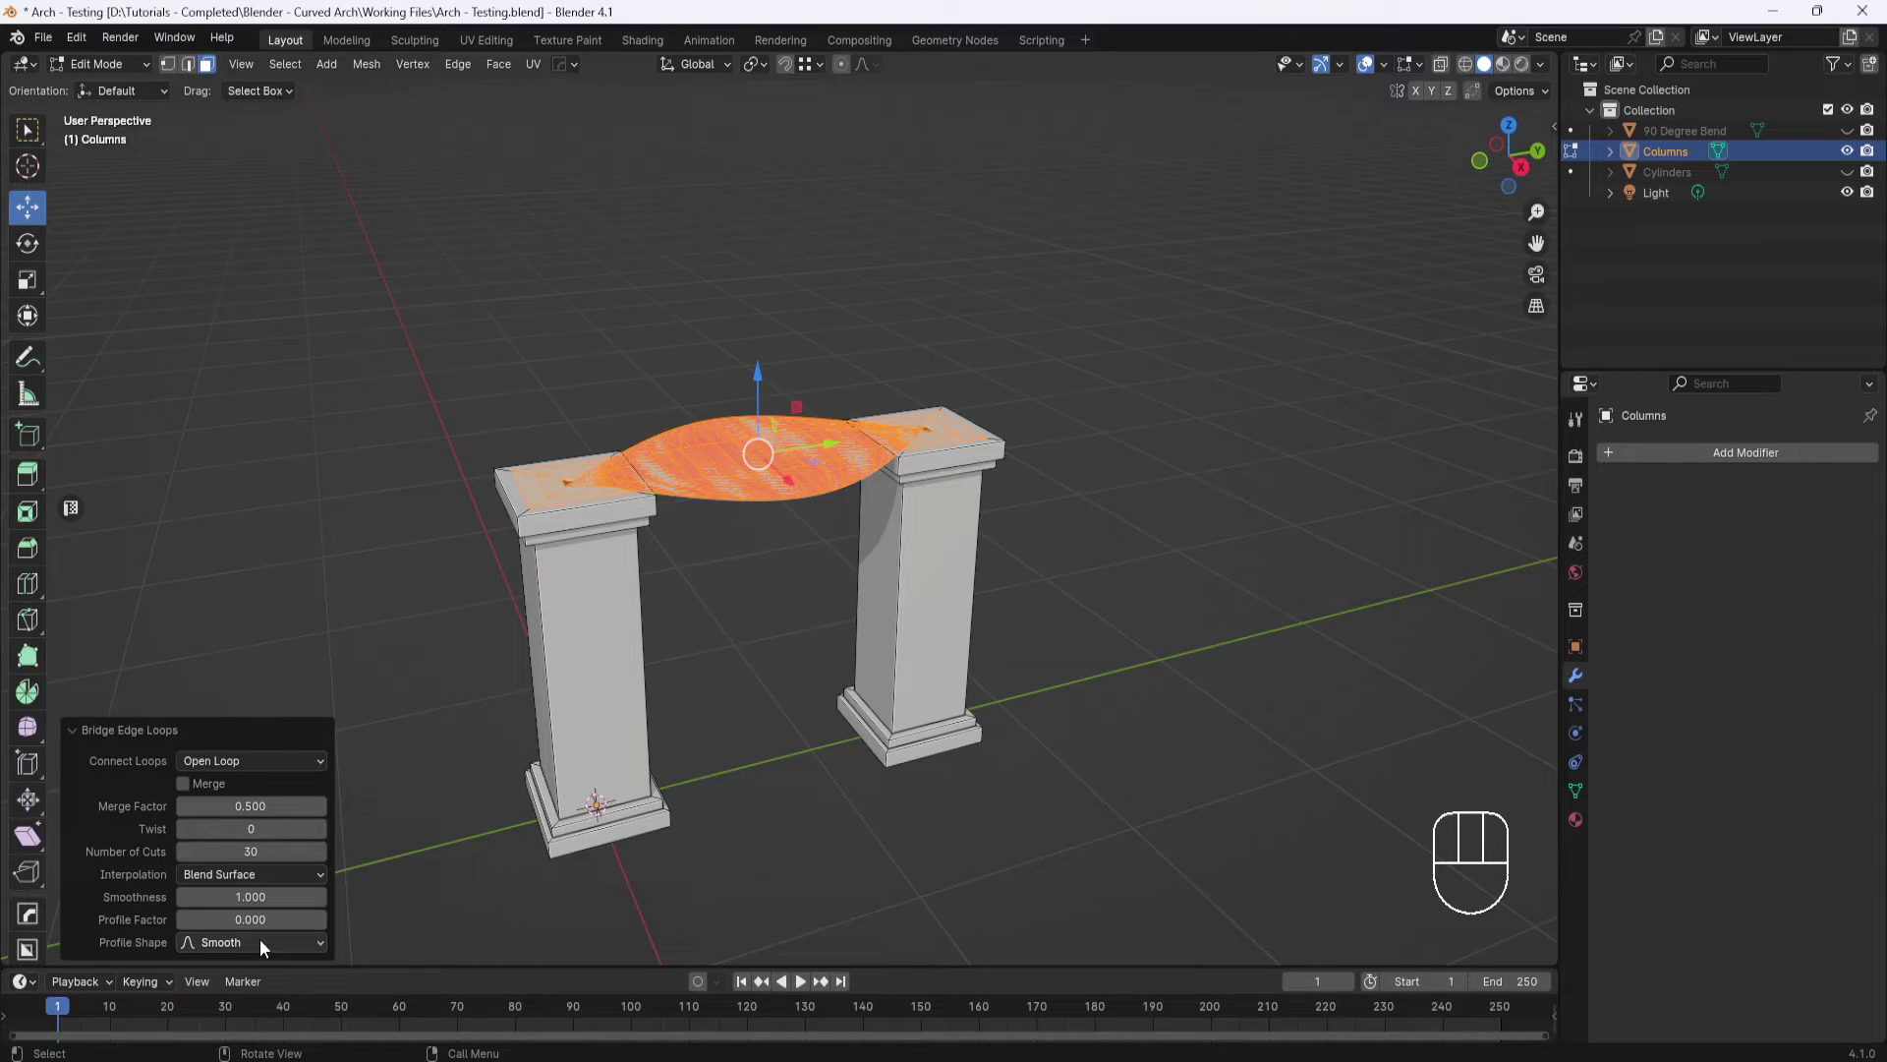
{"action": "left_click", "coordinate": [320, 876]}
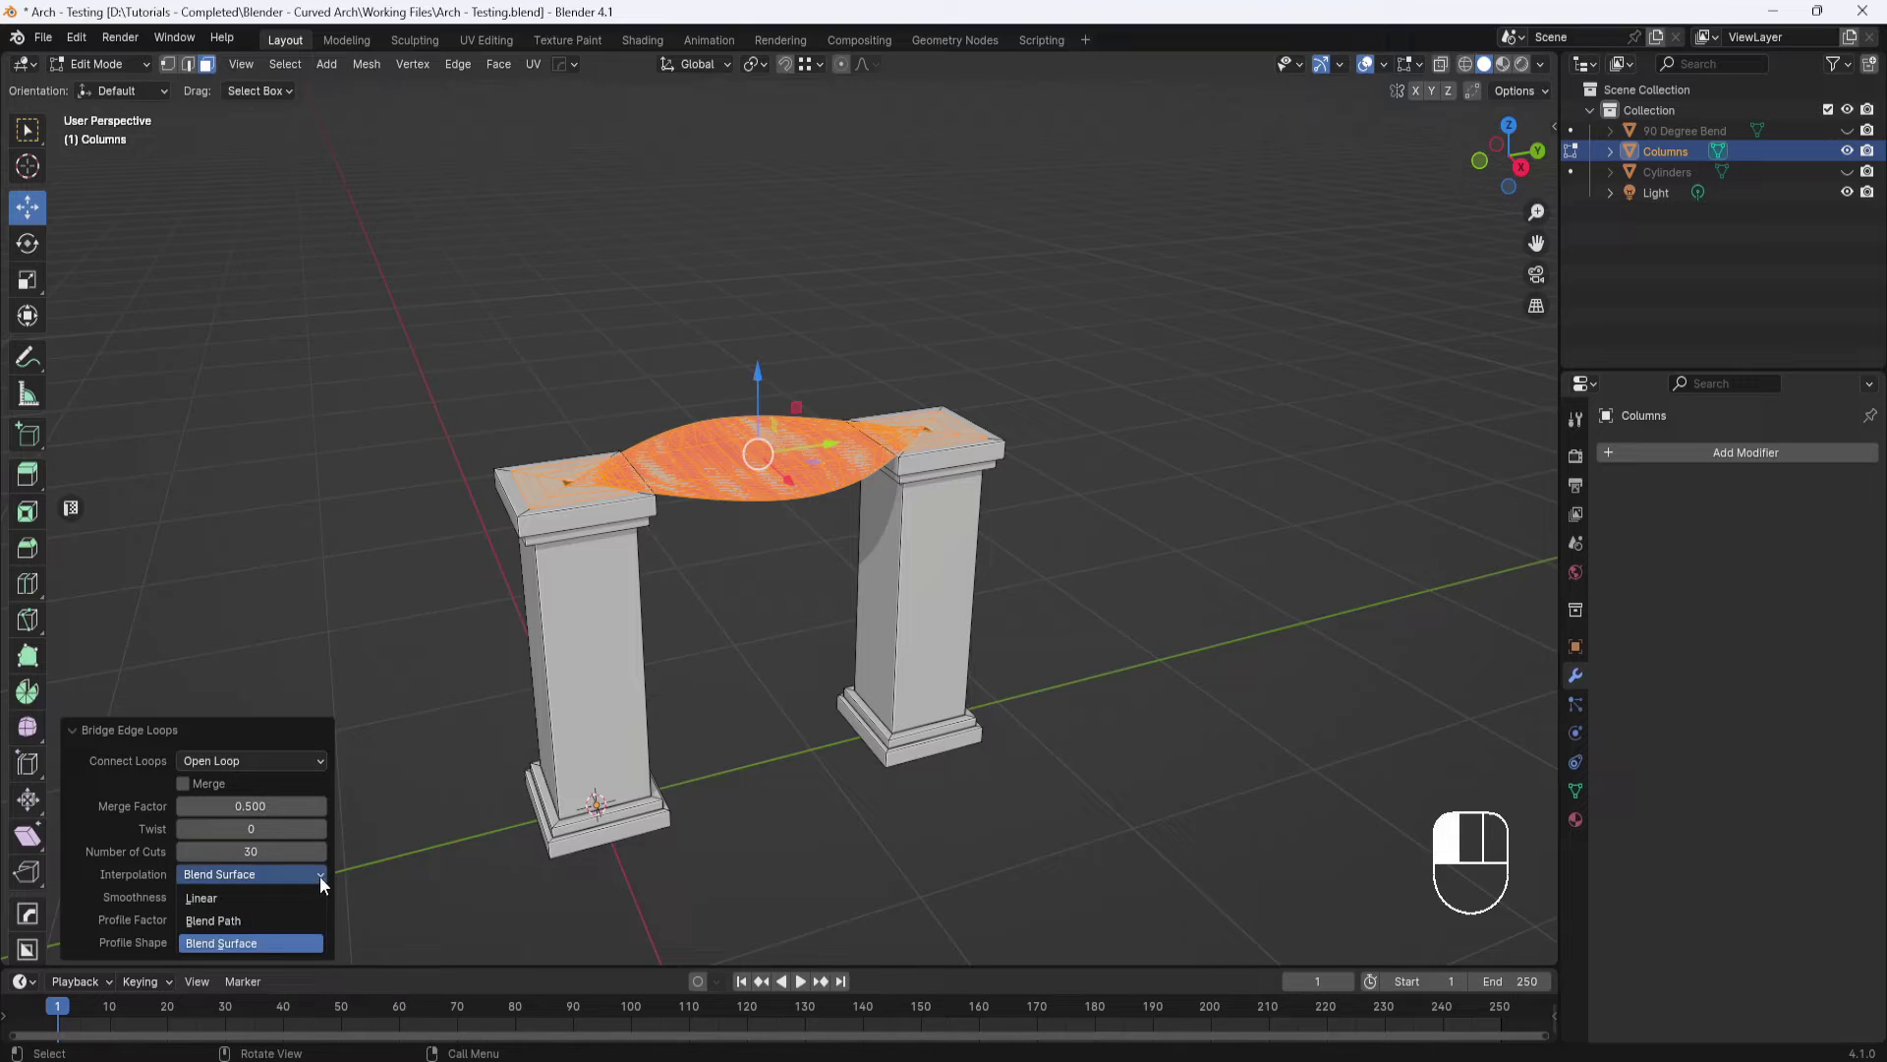
{"action": "left_click", "coordinate": [267, 922]}
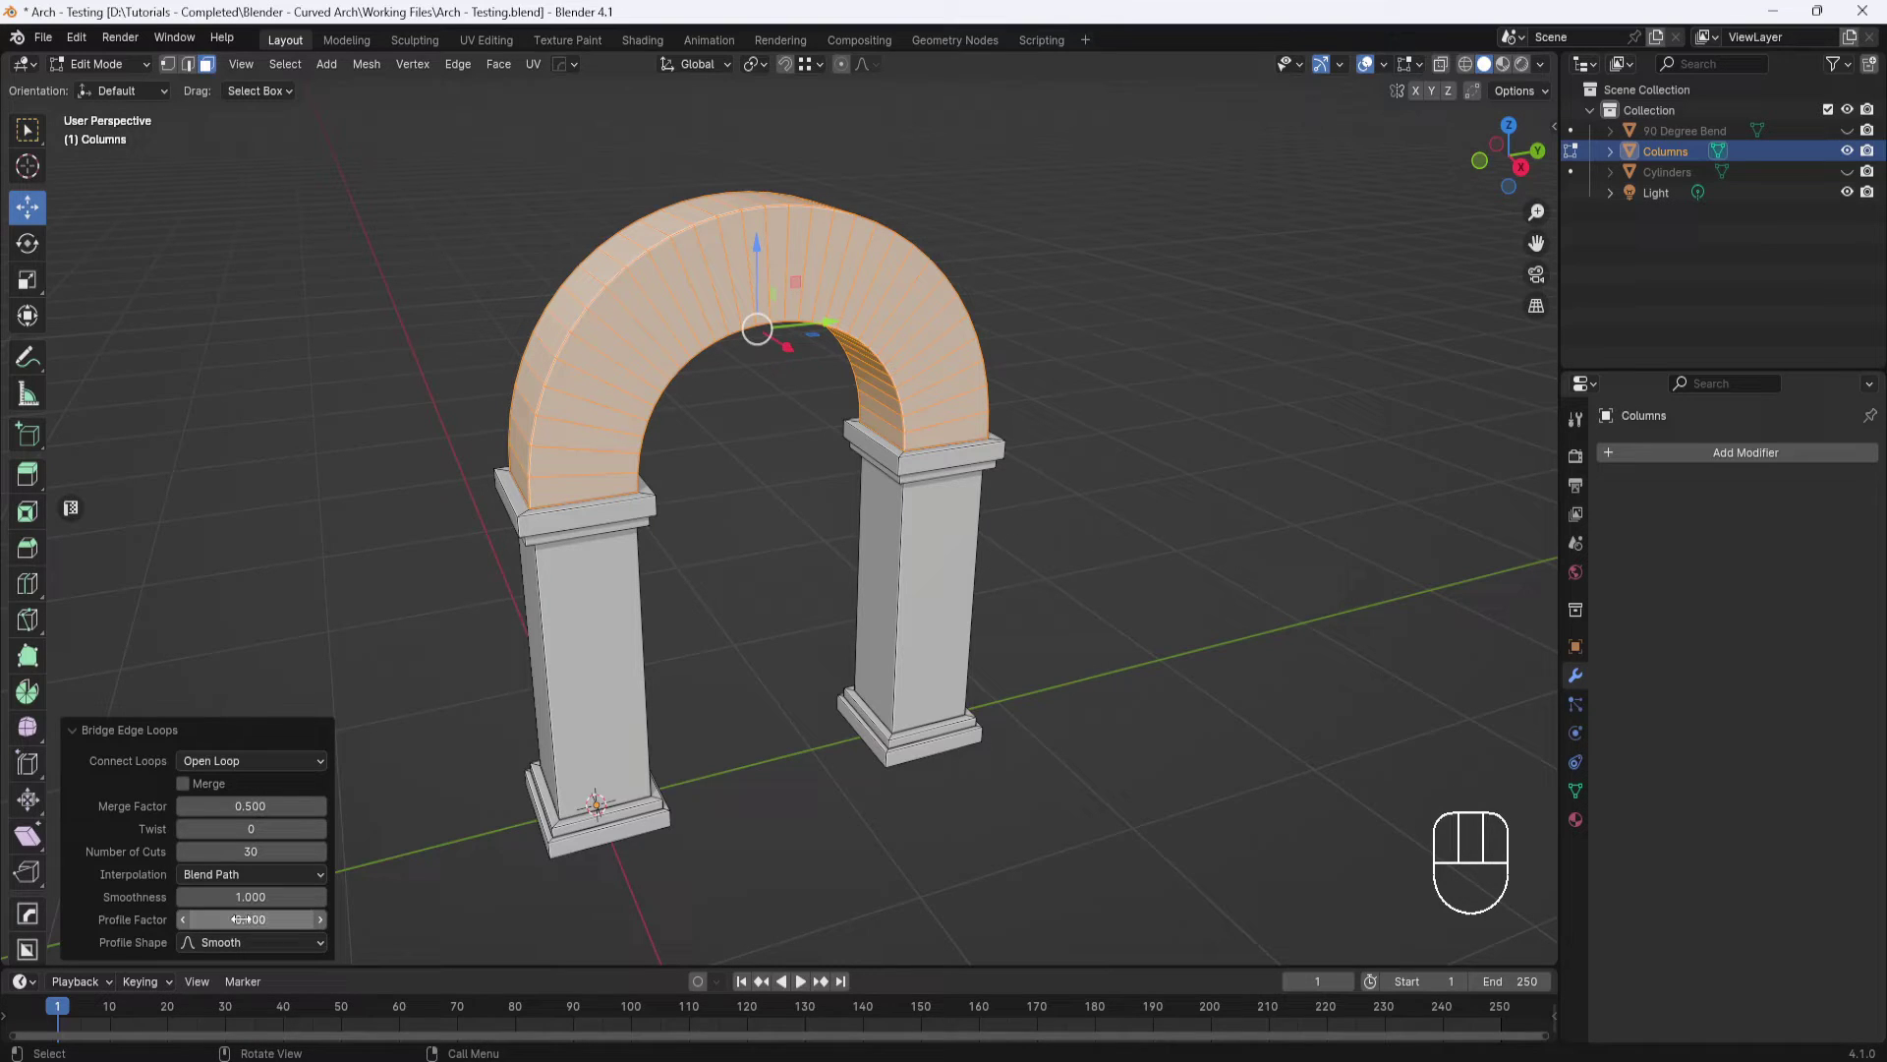
{"action": "left_click", "coordinate": [251, 897]}
{"action": "mouse_move", "coordinate": [251, 896]}
{"action": "left_mouse_down"}
{"action": "mouse_move", "coordinate": [280, 896]}
{"action": "mouse_move", "coordinate": [231, 897]}
{"action": "left_mouse_up"}
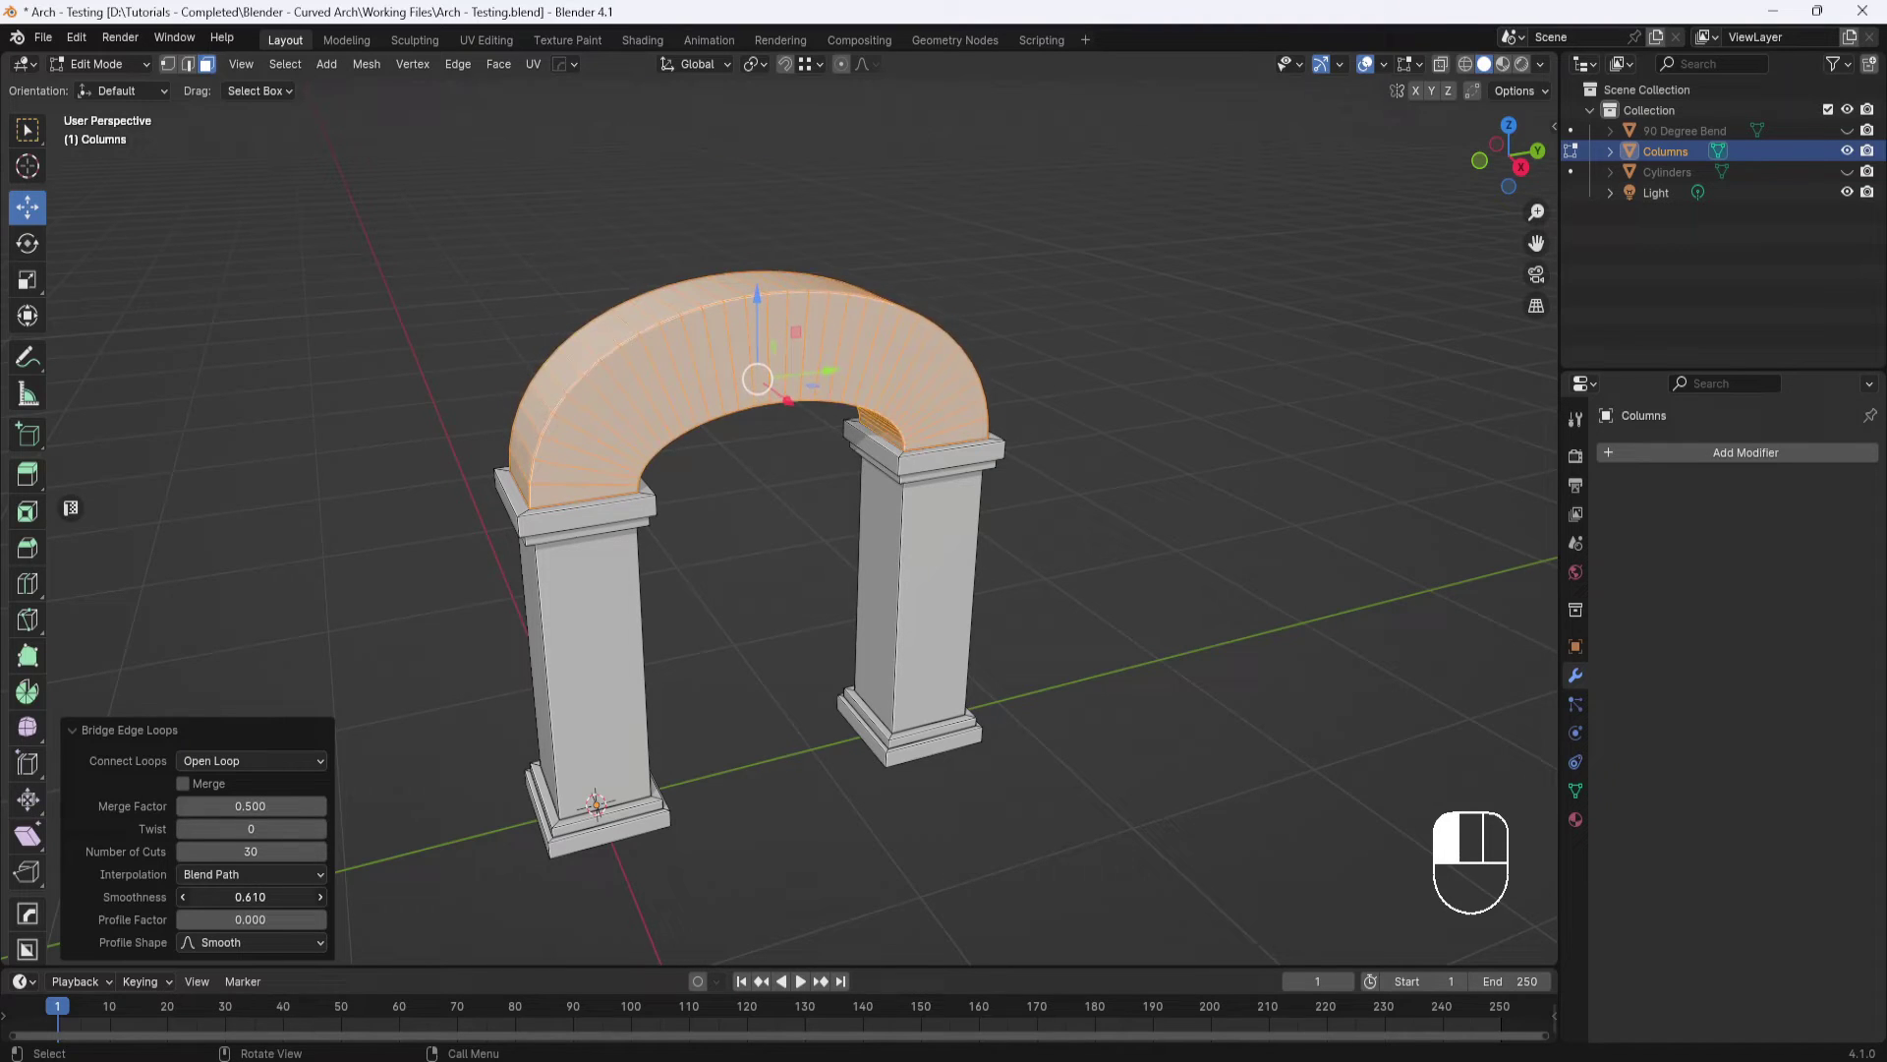
{"action": "left_click_drag", "start_coordinate": [250, 897], "coordinate": [354, 897]}
Tune the arch to smoothness 1.670, twist 30 and profile factor -0.450
{"action": "middle_click_drag", "start_coordinate": [708, 669], "coordinate": [590, 691], "text": "shift"}
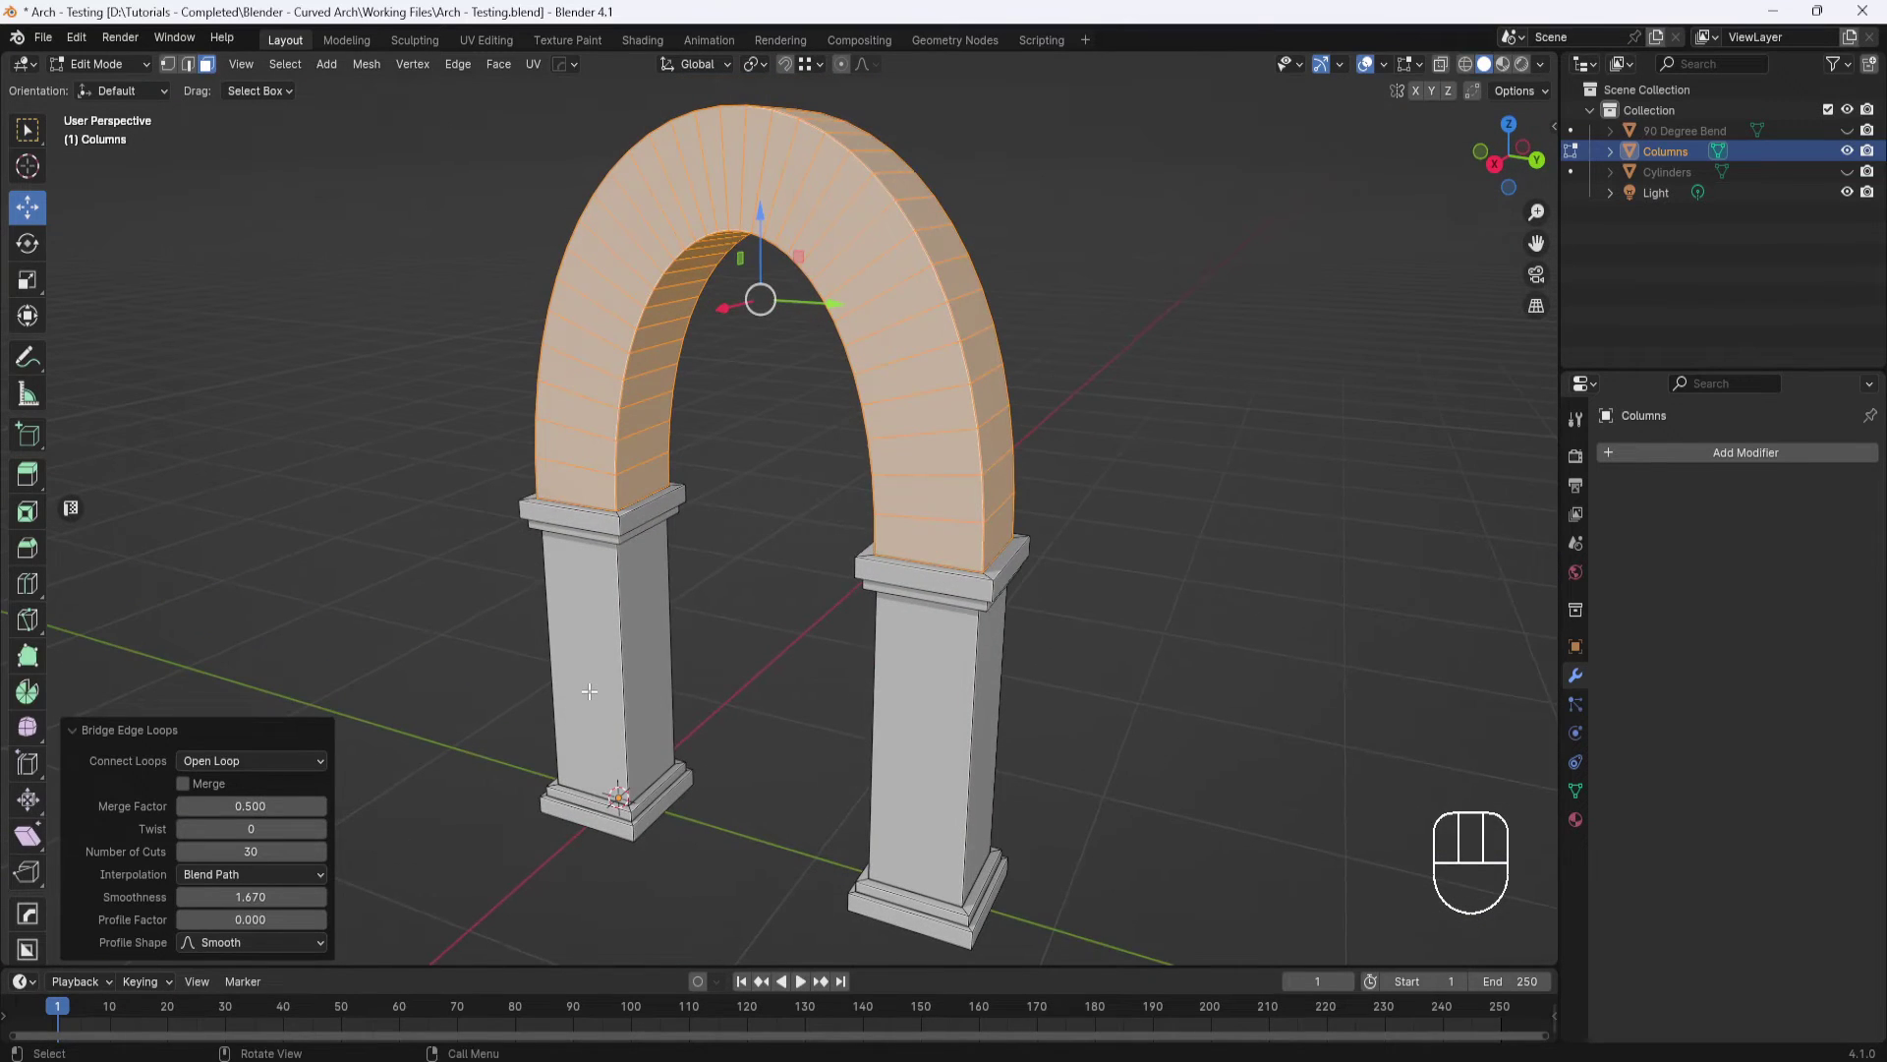
{"action": "left_click", "coordinate": [259, 829]}
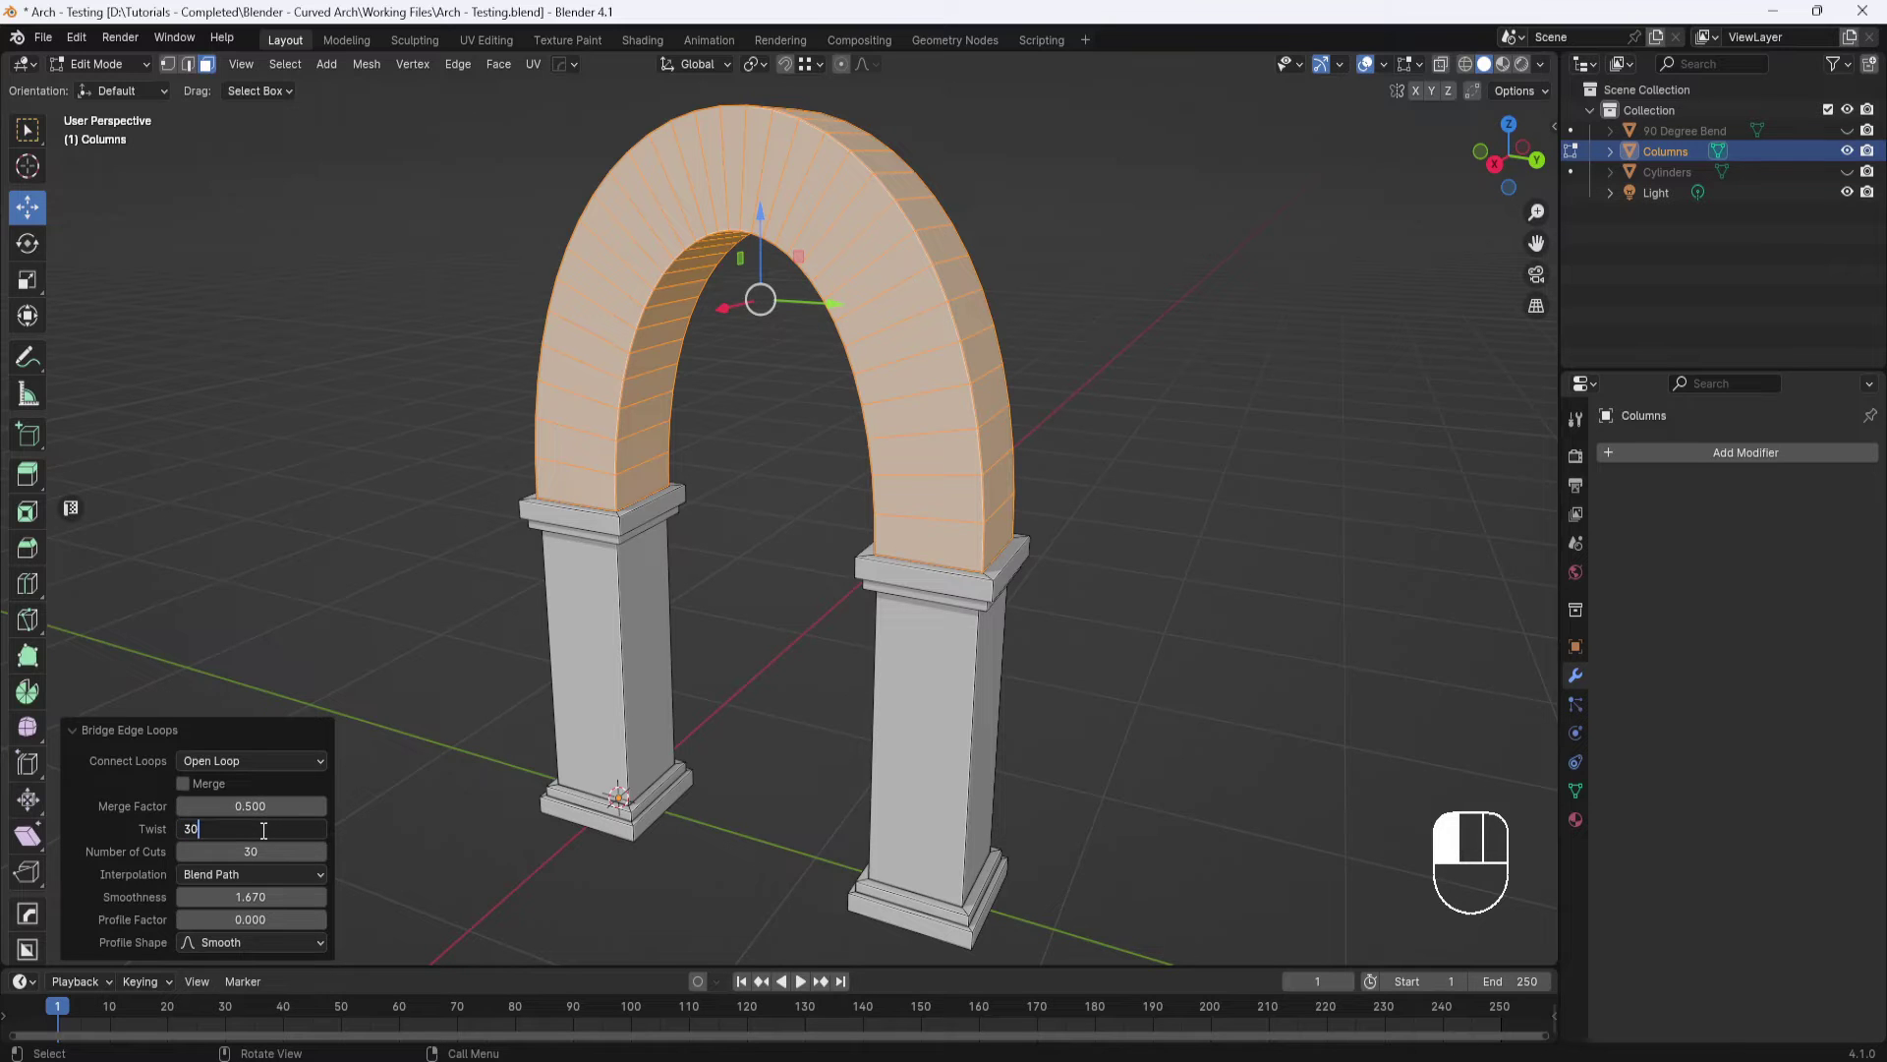
{"action": "type", "text": "30"}
{"action": "key", "text": "Return"}
{"action": "middle_click_drag", "start_coordinate": [409, 754], "coordinate": [898, 585]}
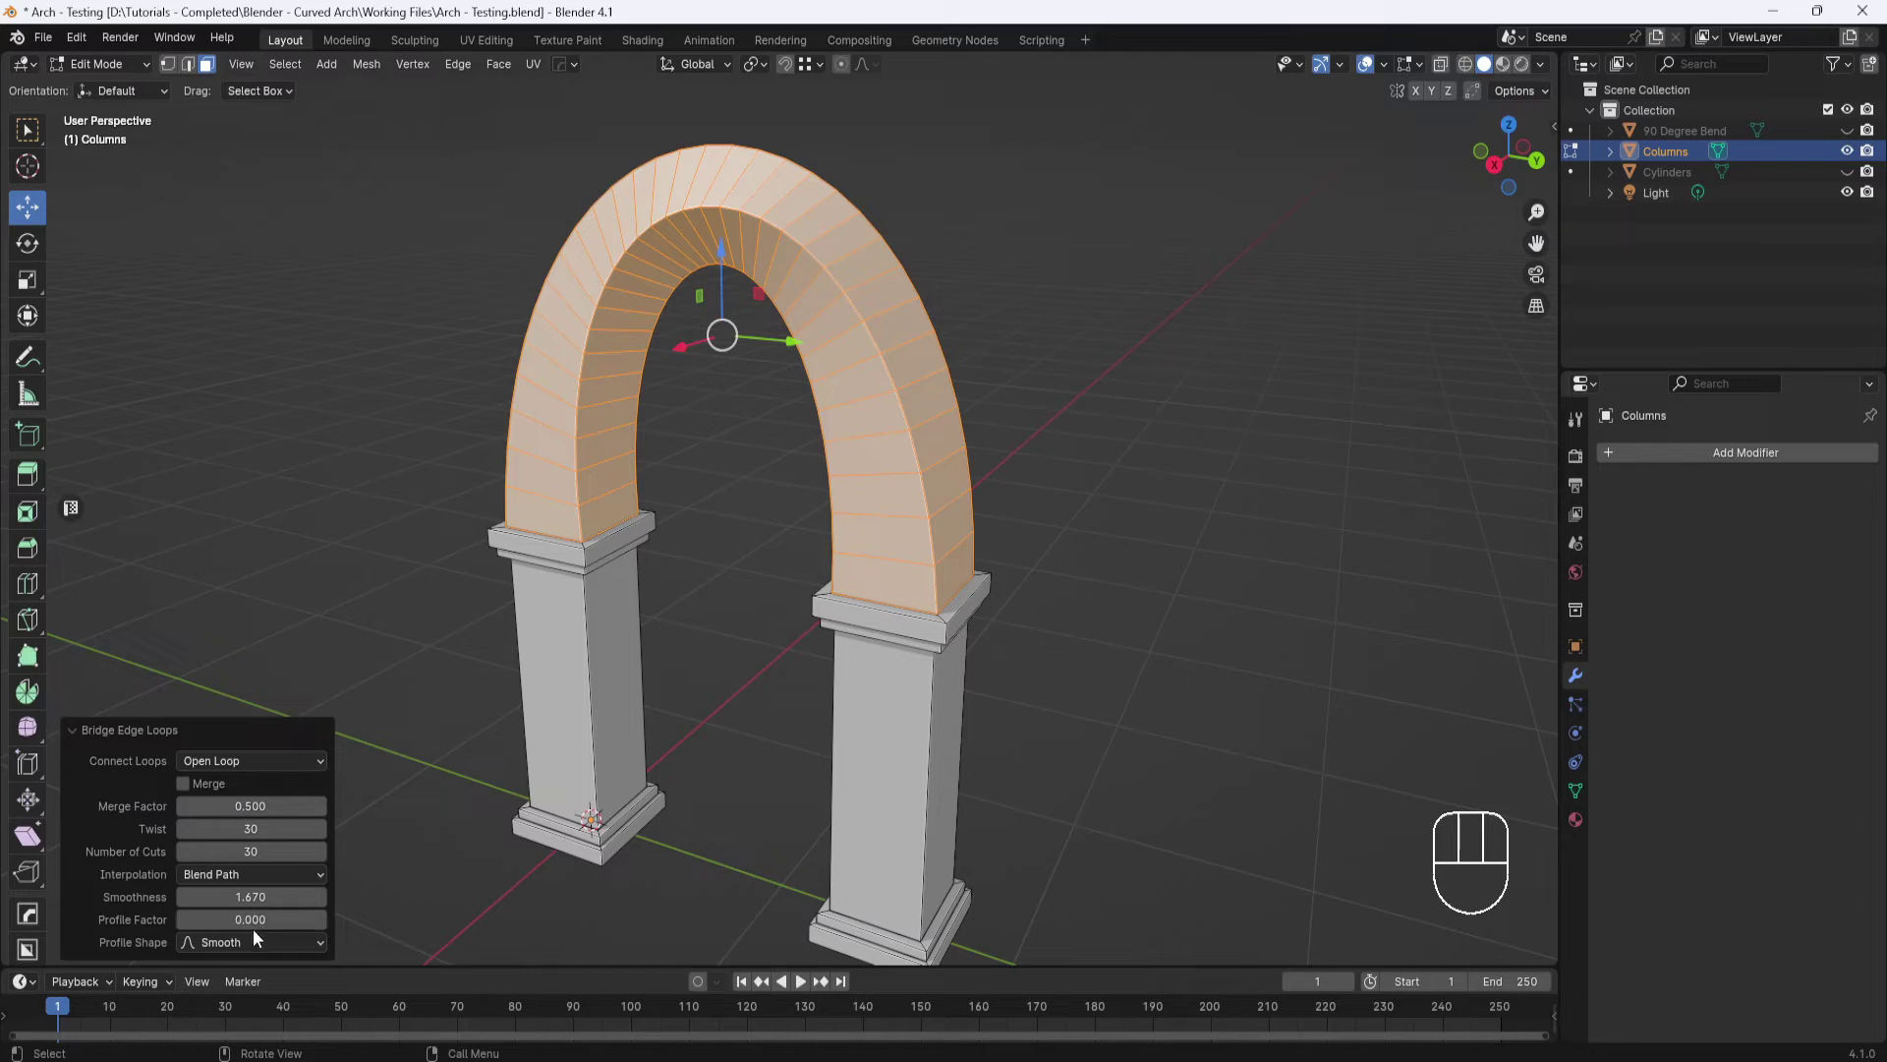
{"action": "mouse_move", "coordinate": [251, 919]}
{"action": "left_mouse_down"}
{"action": "mouse_move", "coordinate": [290, 919]}
{"action": "mouse_move", "coordinate": [233, 919]}
{"action": "left_mouse_up"}
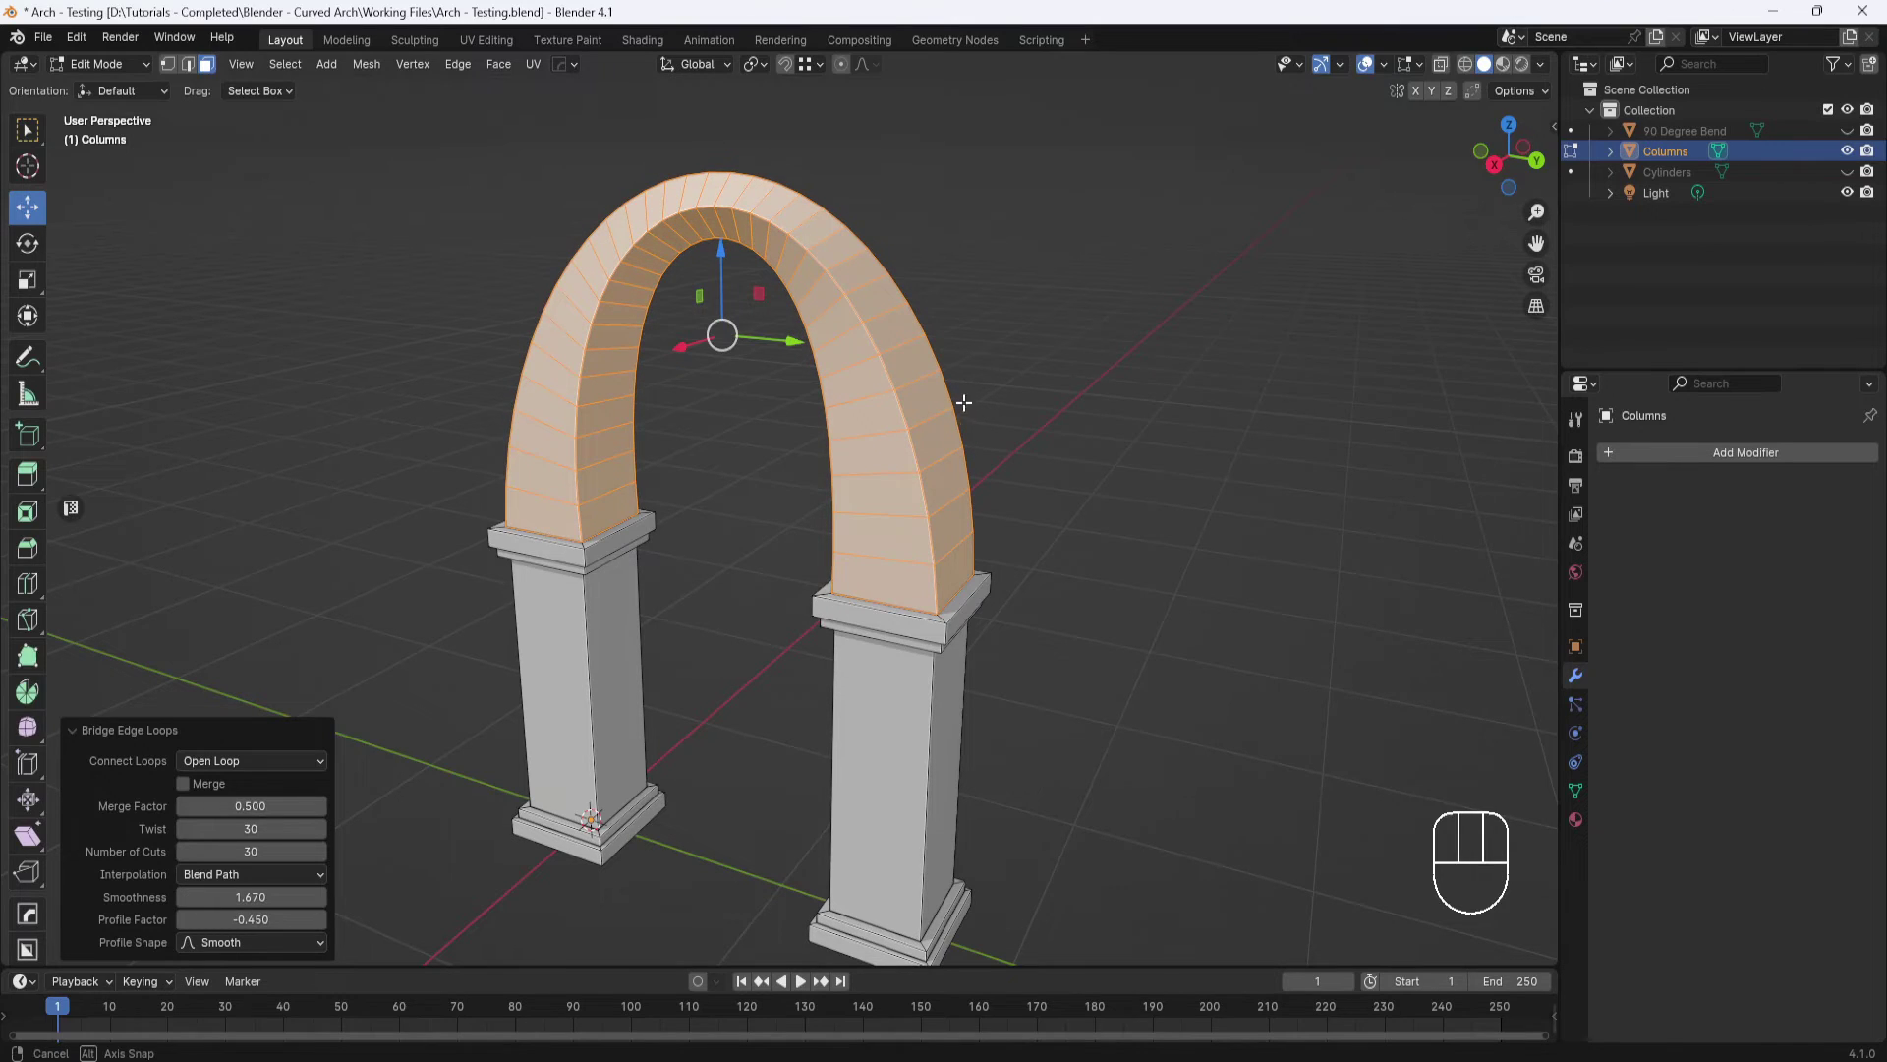
{"action": "middle_click_drag", "start_coordinate": [964, 401], "coordinate": [1091, 412]}
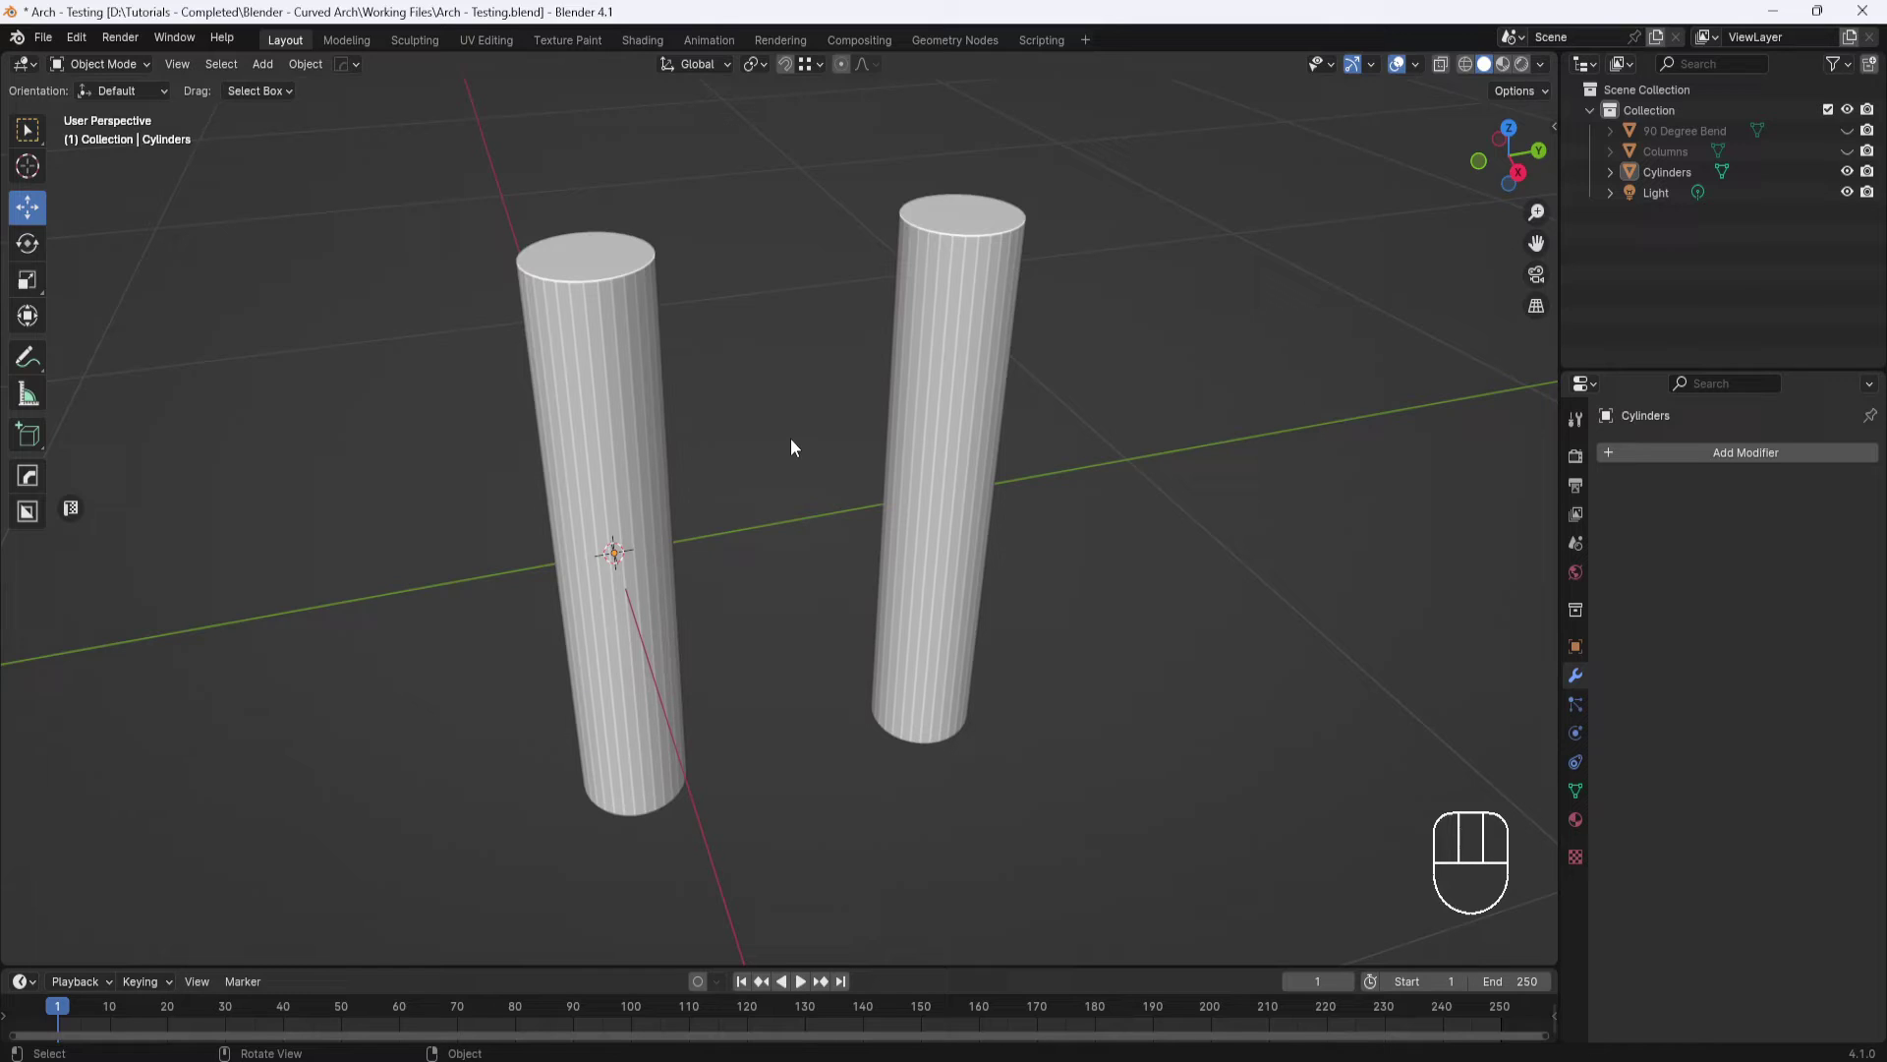
Select the Cylinders object and apply All Transforms to it
{"action": "left_click", "coordinate": [634, 365]}
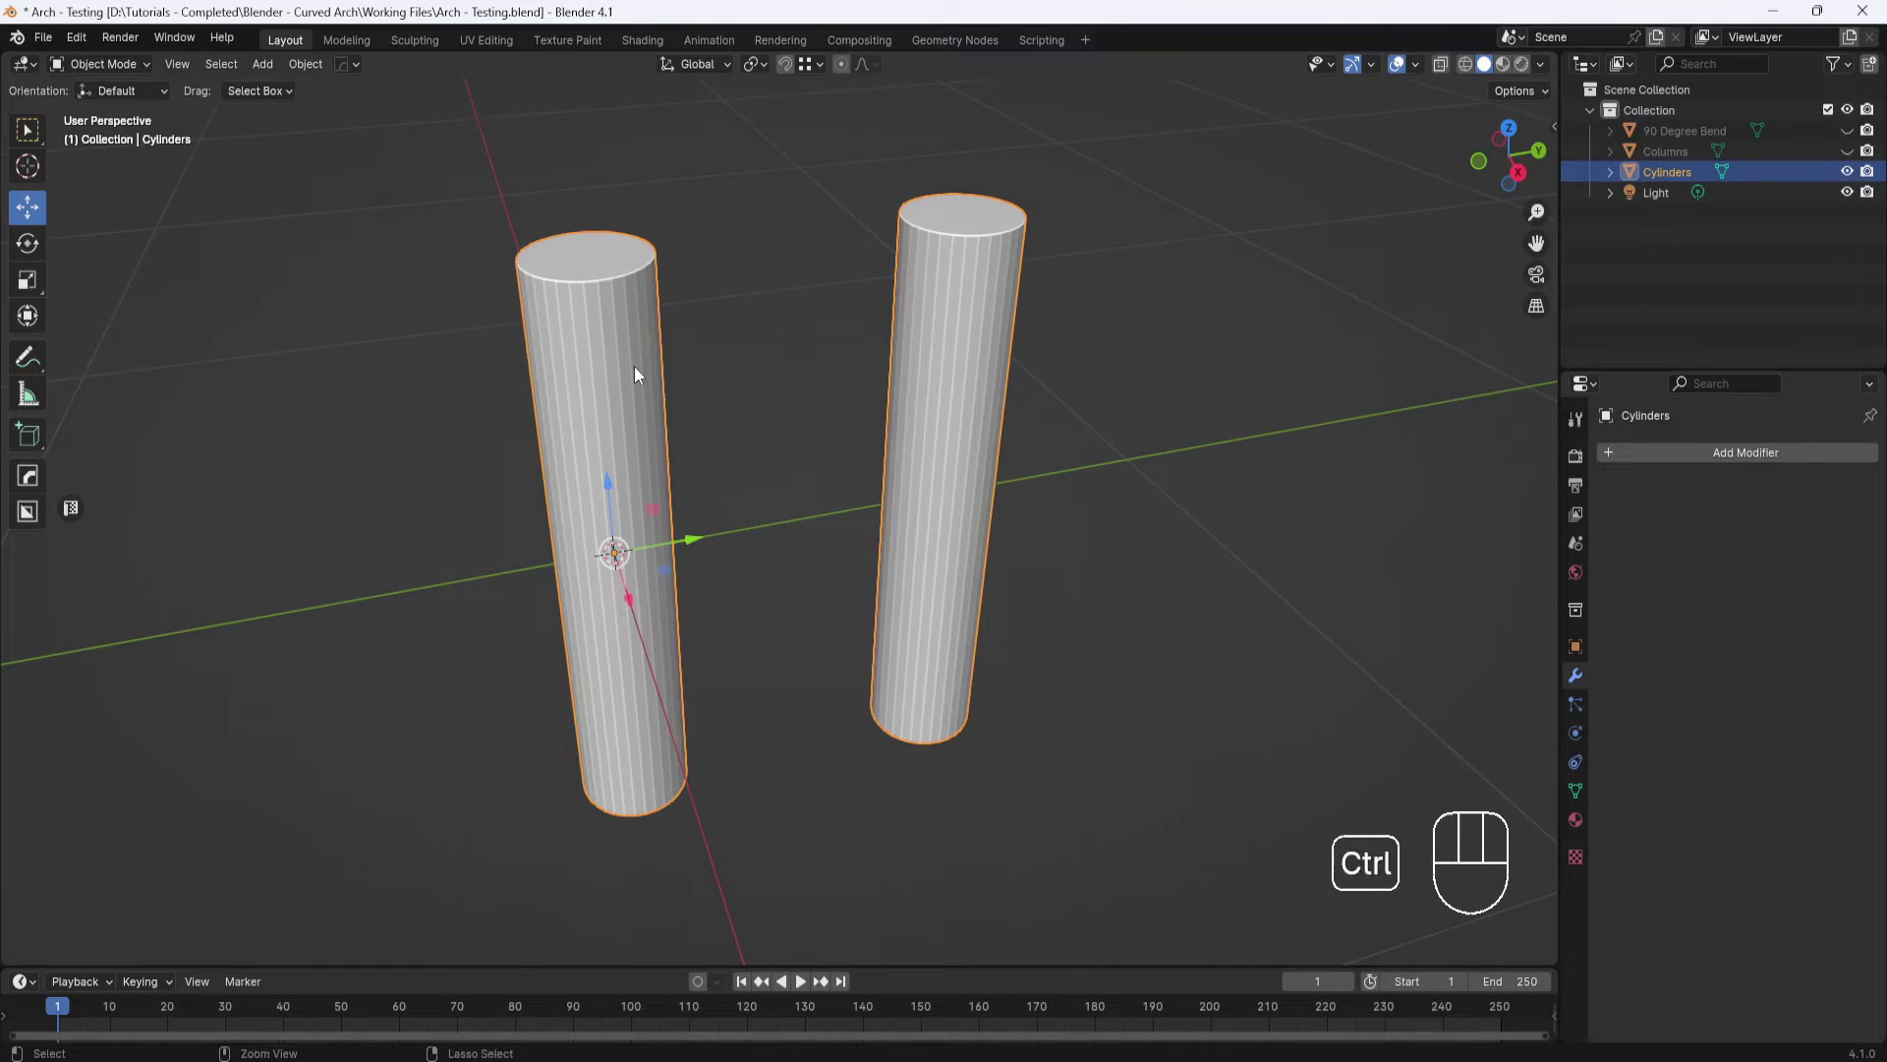
{"action": "key", "text": "ctrl+a"}
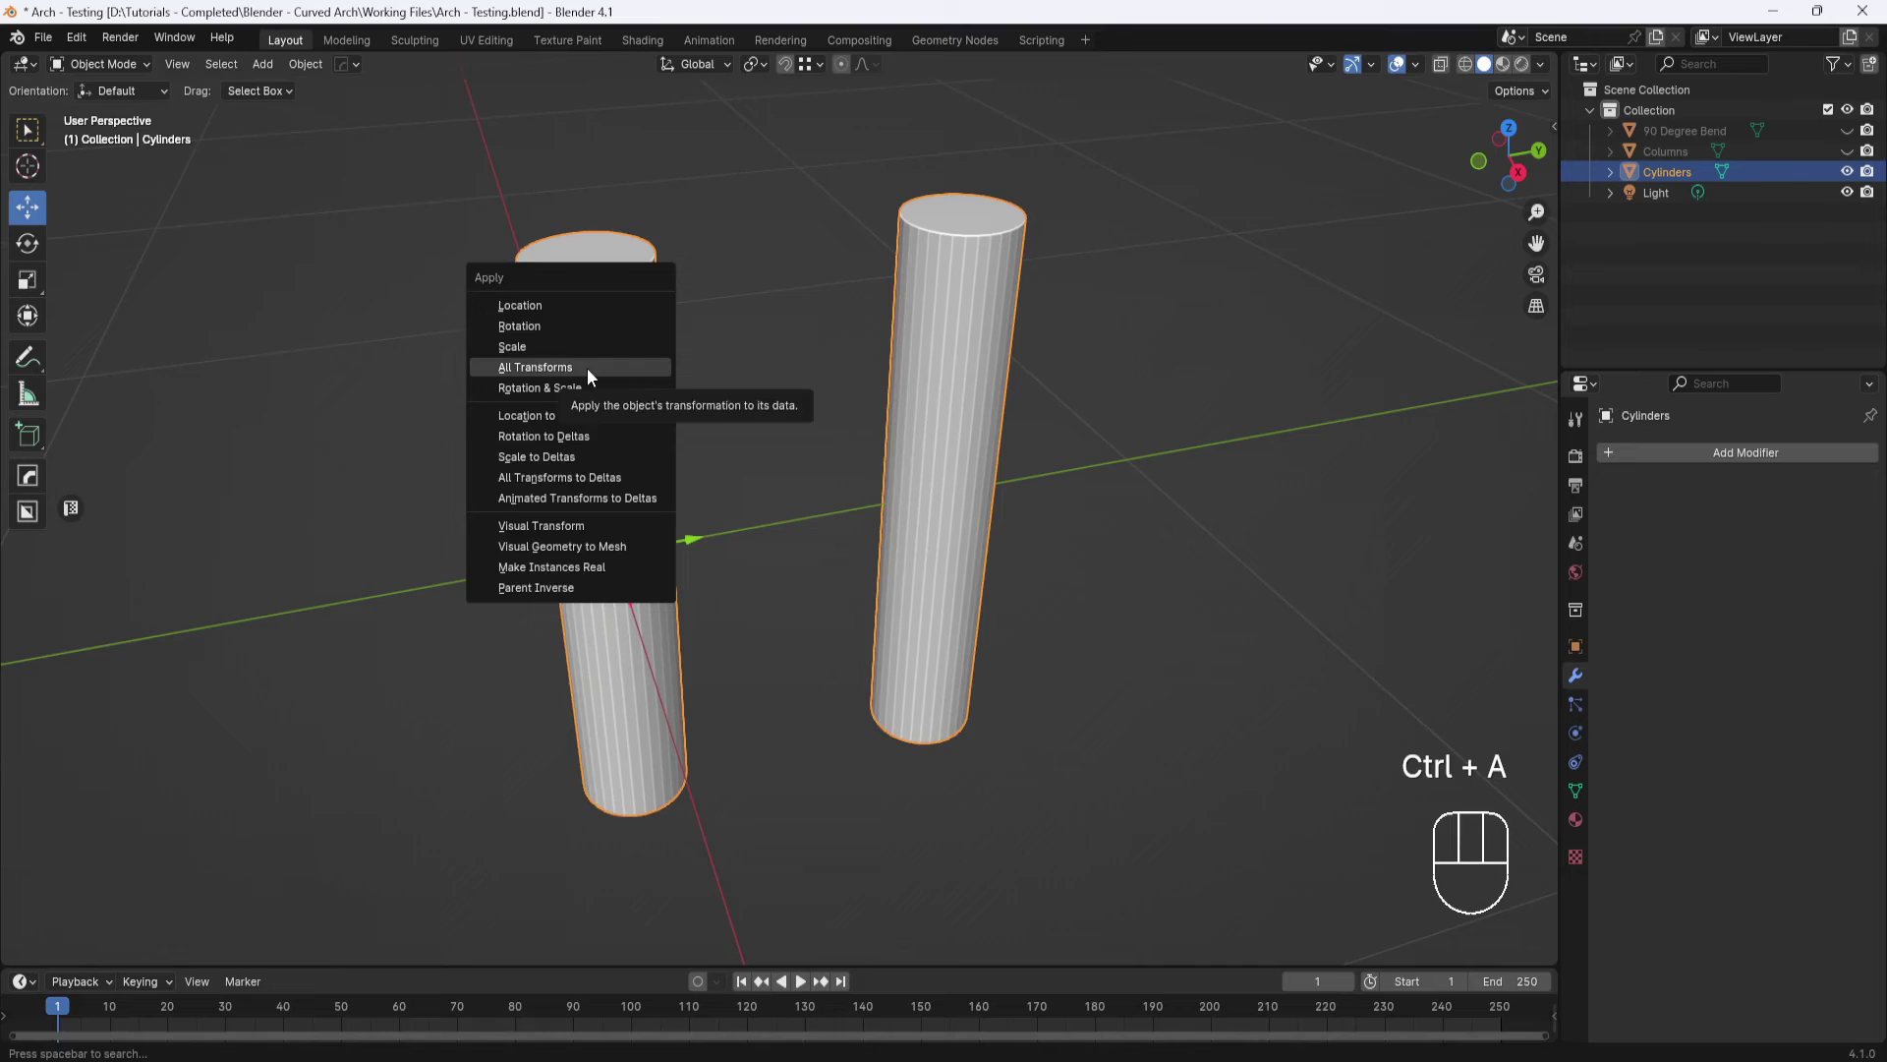
{"action": "left_click", "coordinate": [587, 368]}
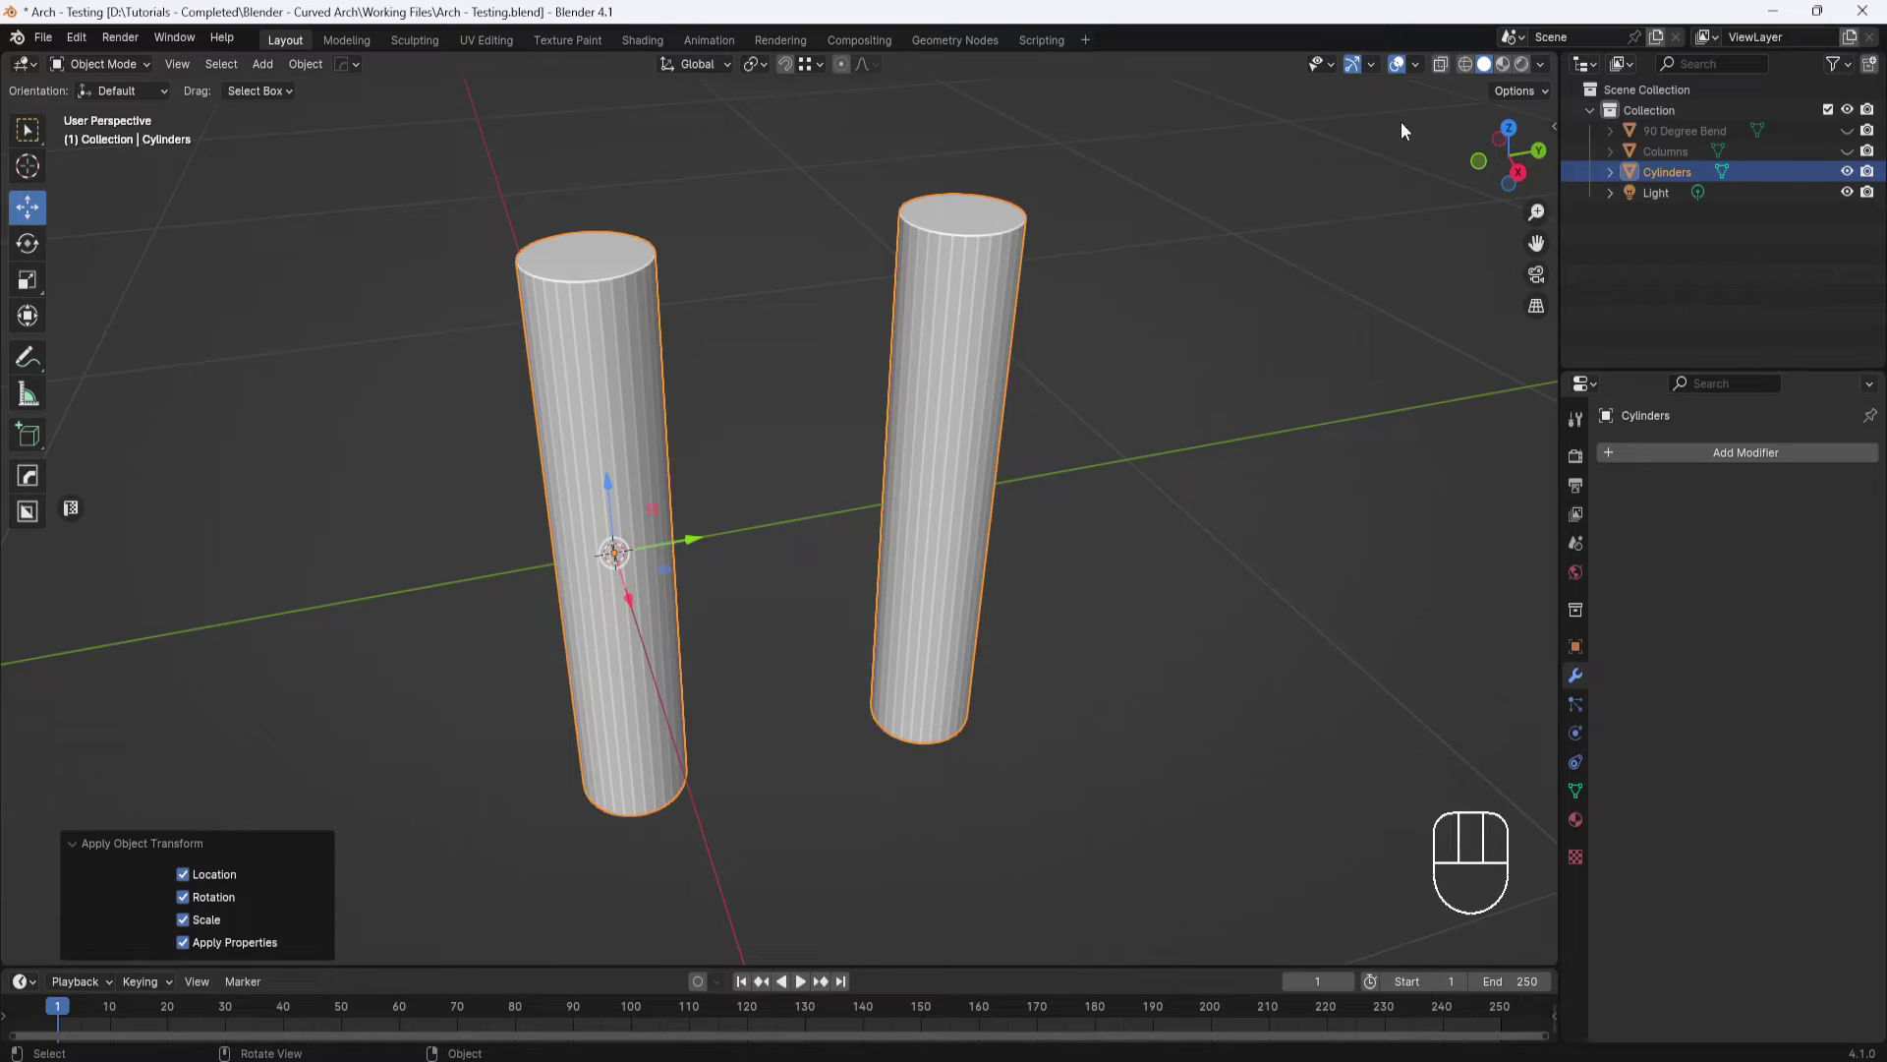
{"action": "left_click", "coordinate": [1416, 65]}
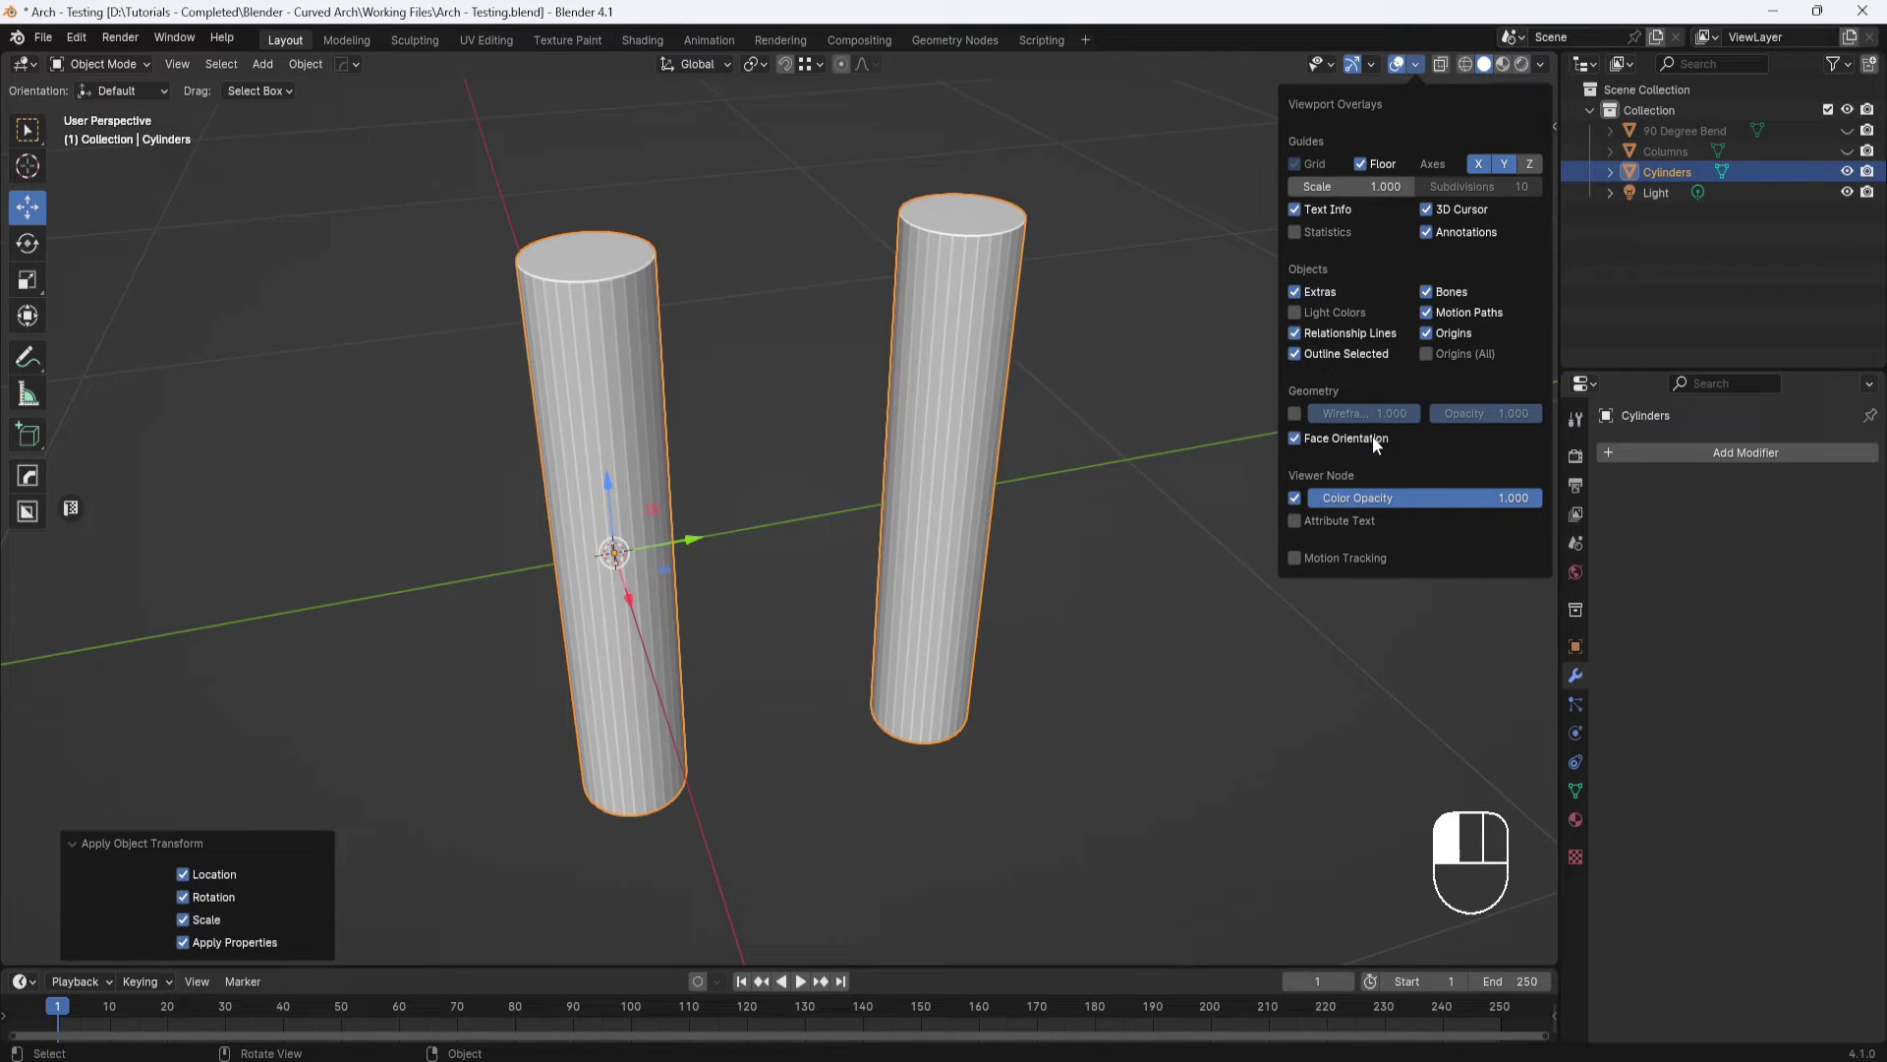
{"action": "middle_click_drag", "start_coordinate": [1140, 514], "coordinate": [1133, 460]}
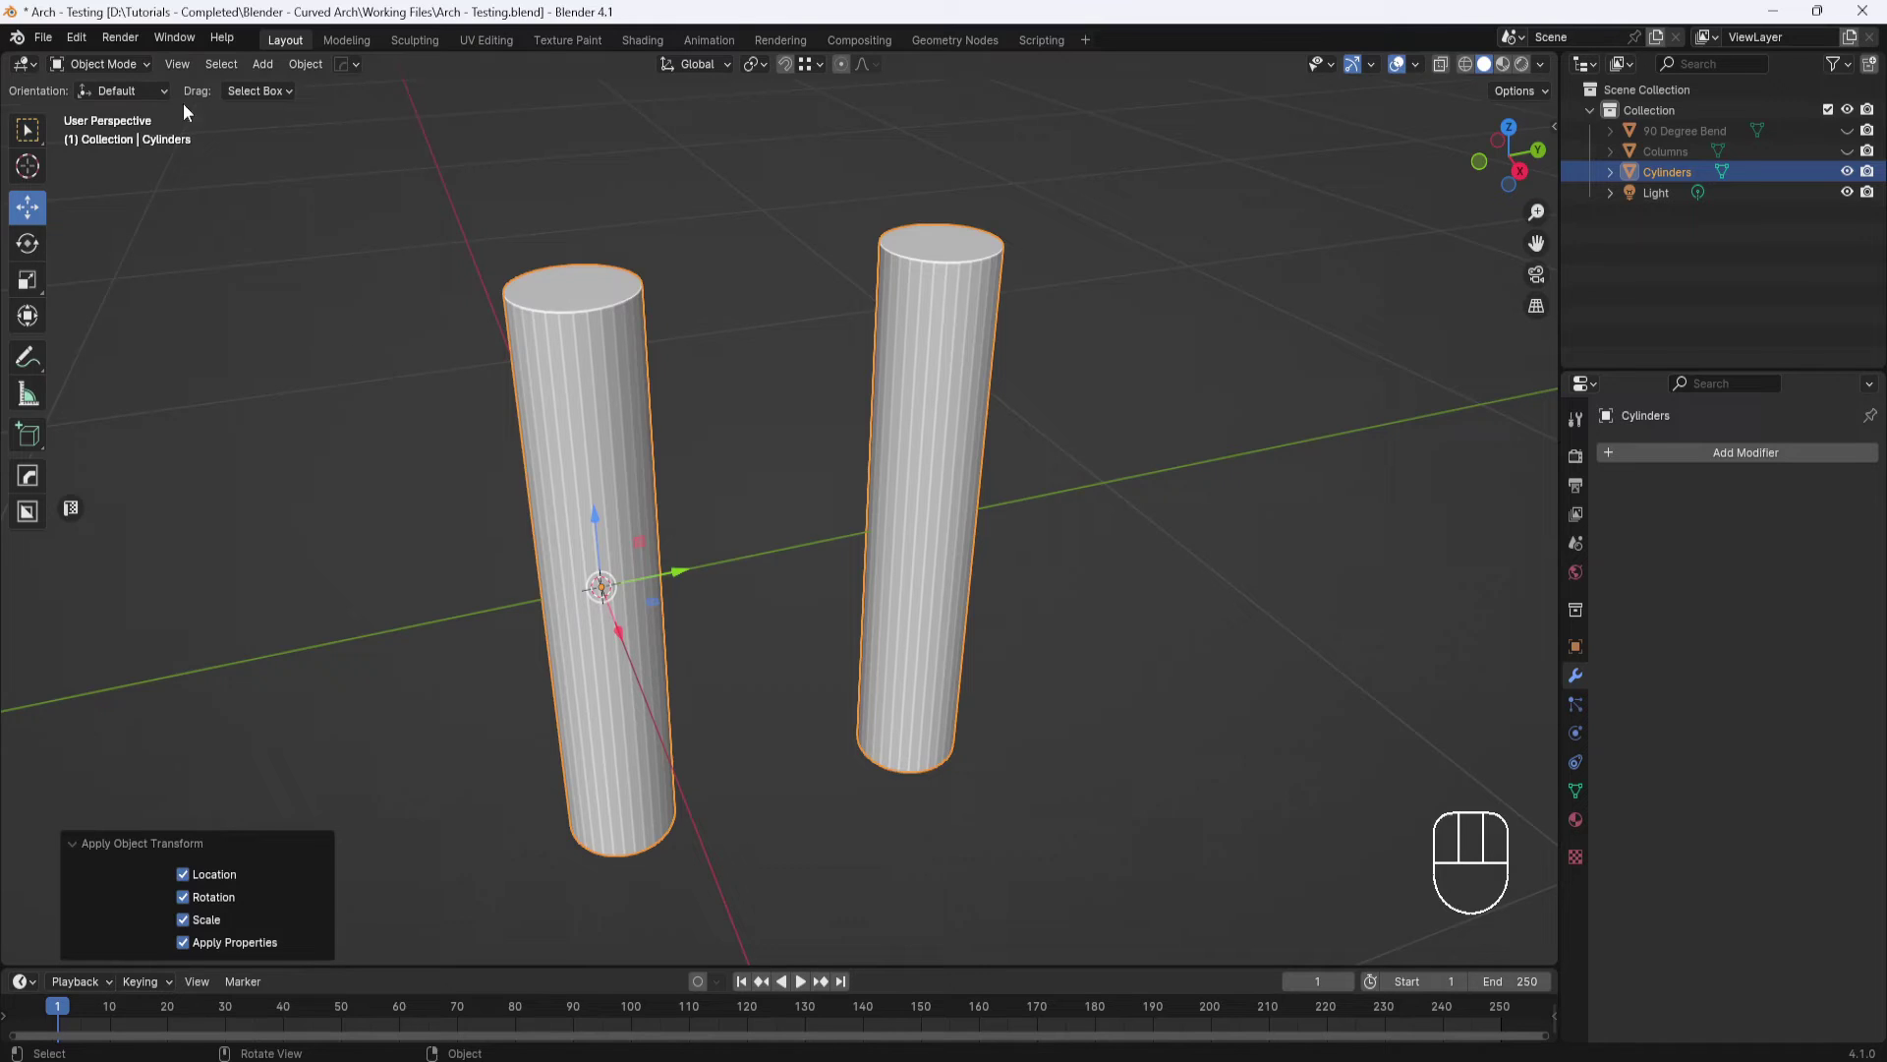
In Edit Mode, bridge the two cylinder top faces with Bridge Edge Loops
{"action": "left_click", "coordinate": [148, 65]}
{"action": "left_click", "coordinate": [118, 108]}
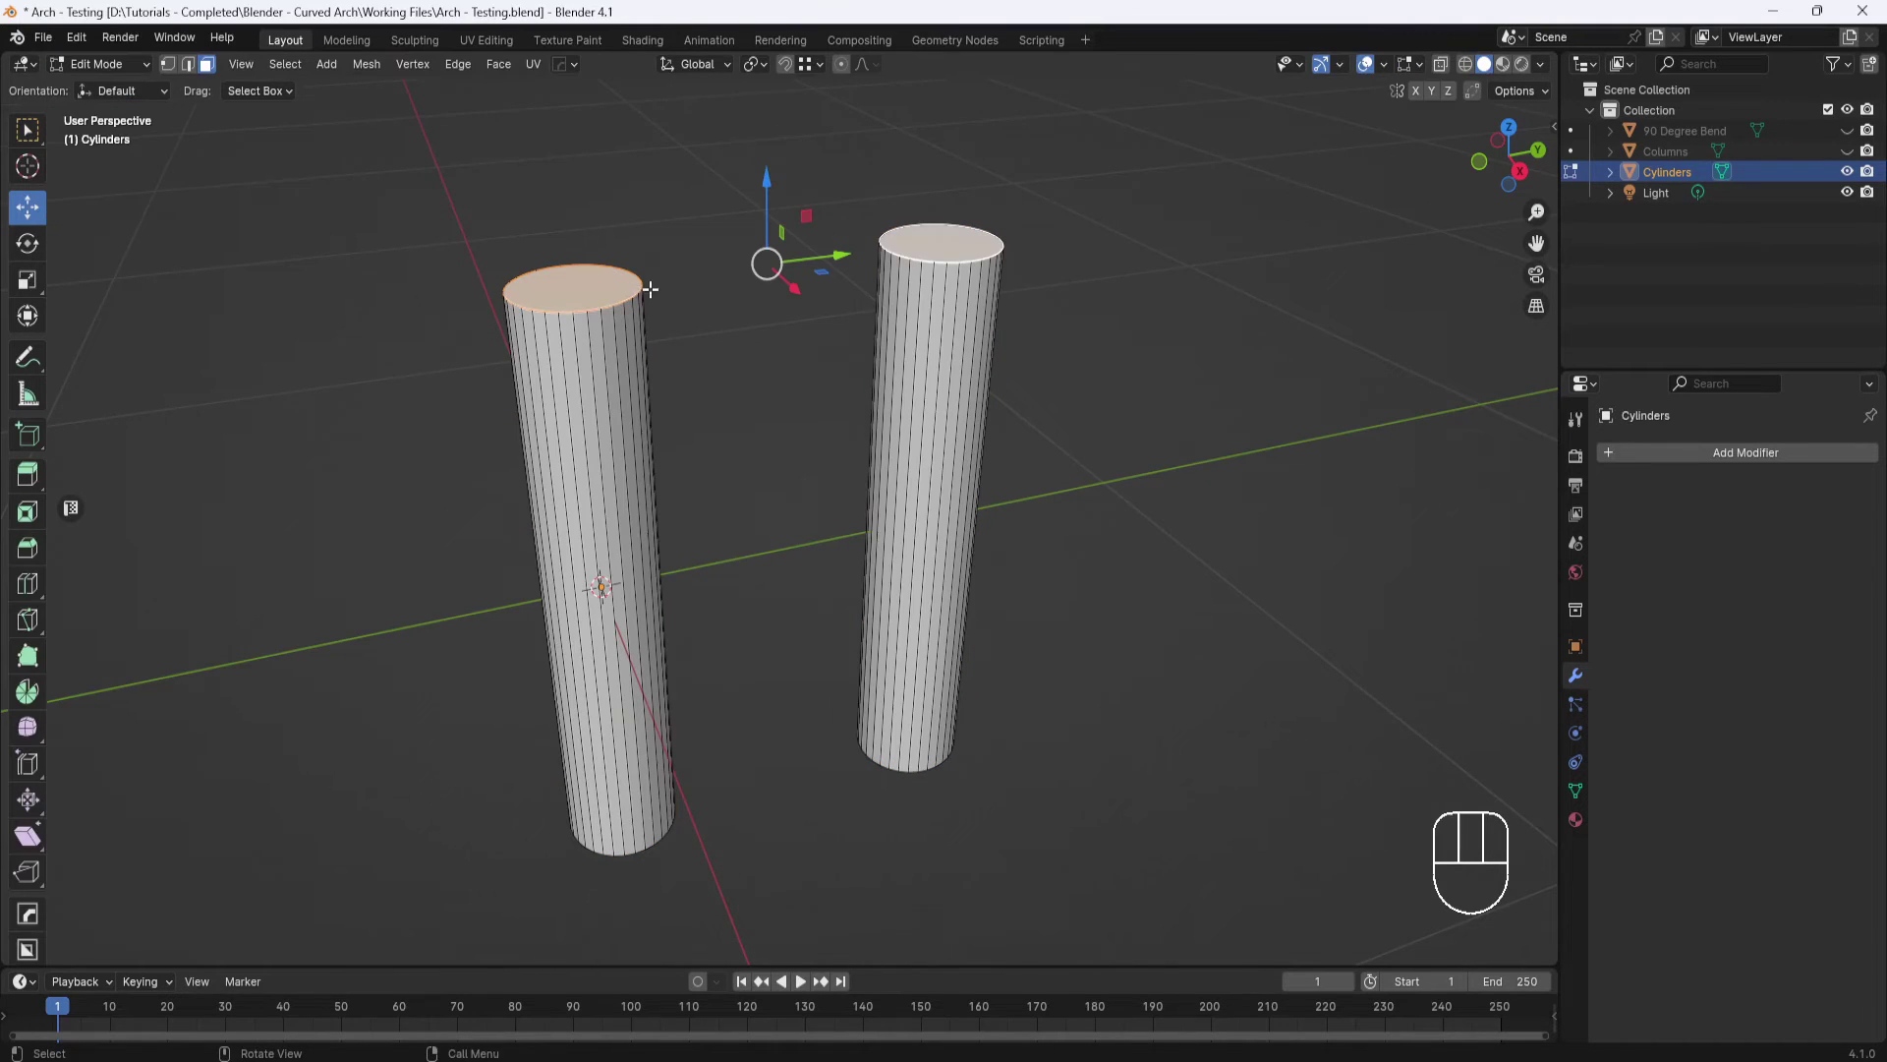
{"action": "left_click", "coordinate": [618, 286], "text": "shift"}
{"action": "left_click", "coordinate": [952, 241], "text": "shift"}
{"action": "key", "text": "ctrl+e"}
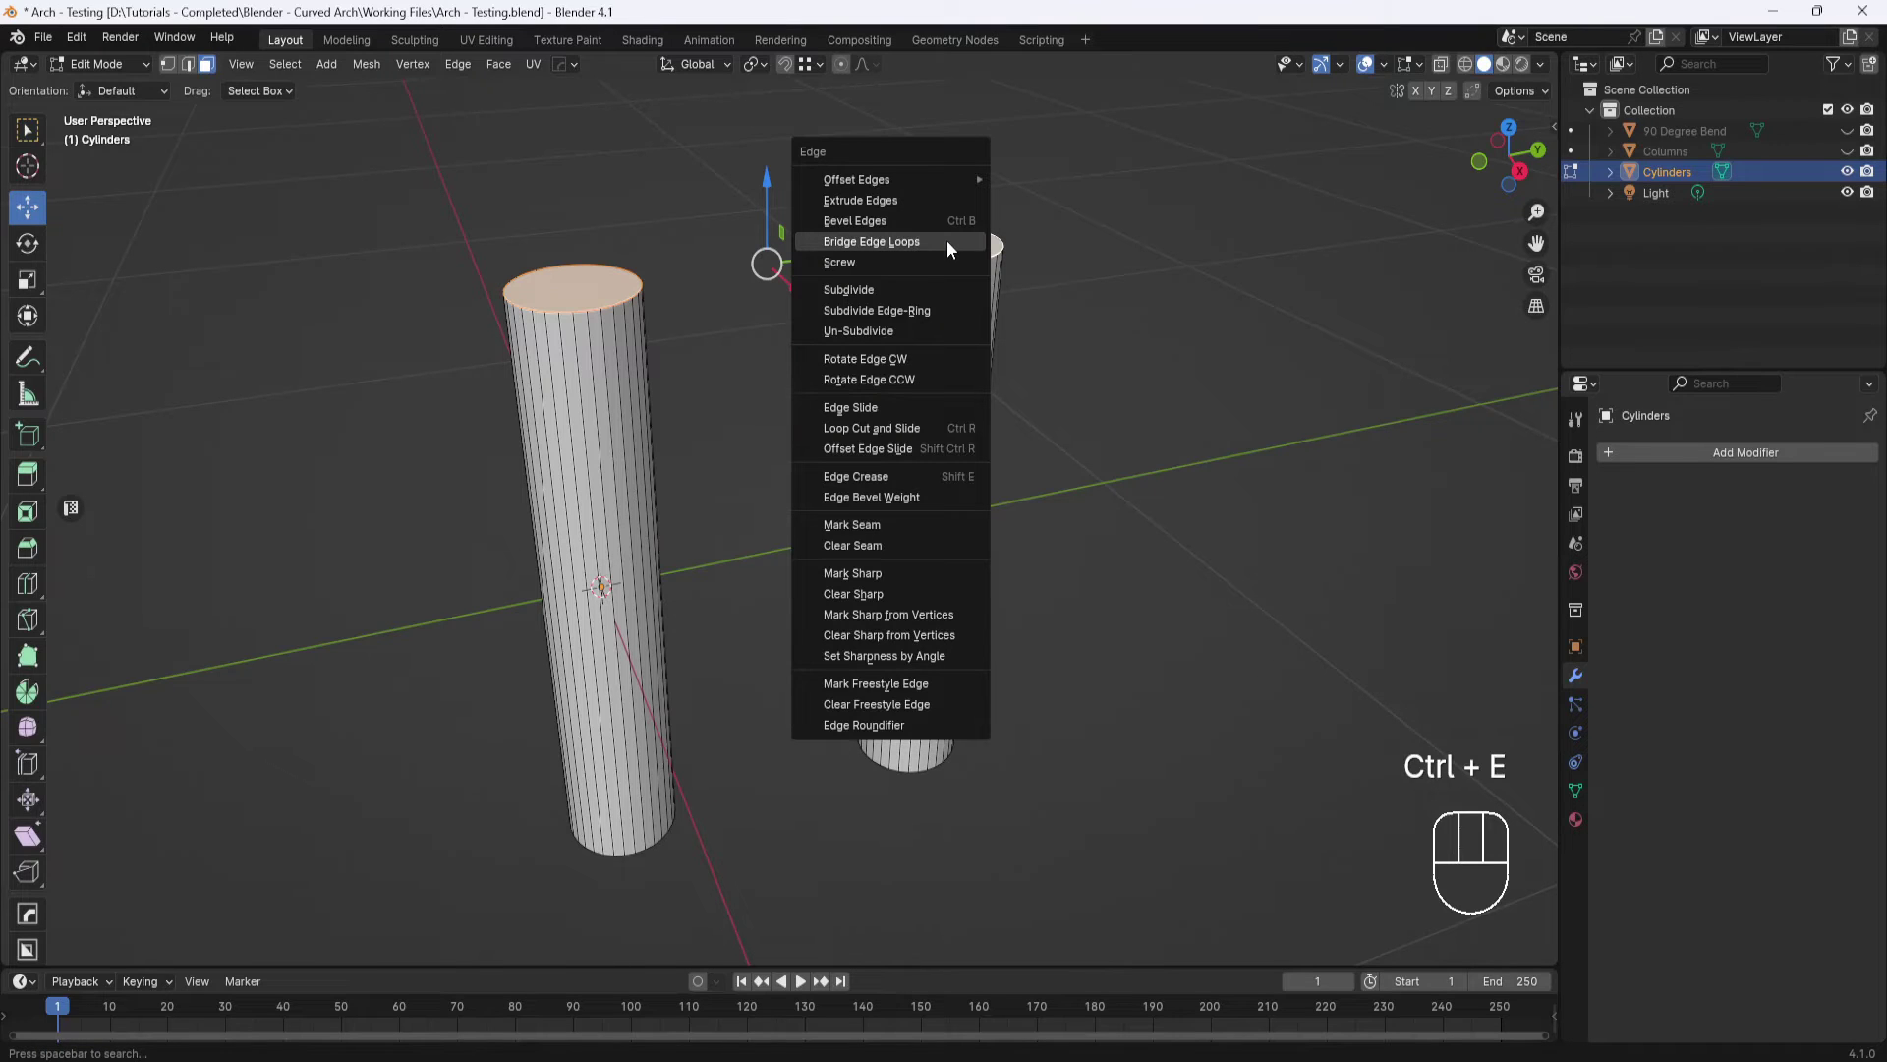
{"action": "left_click", "coordinate": [920, 244]}
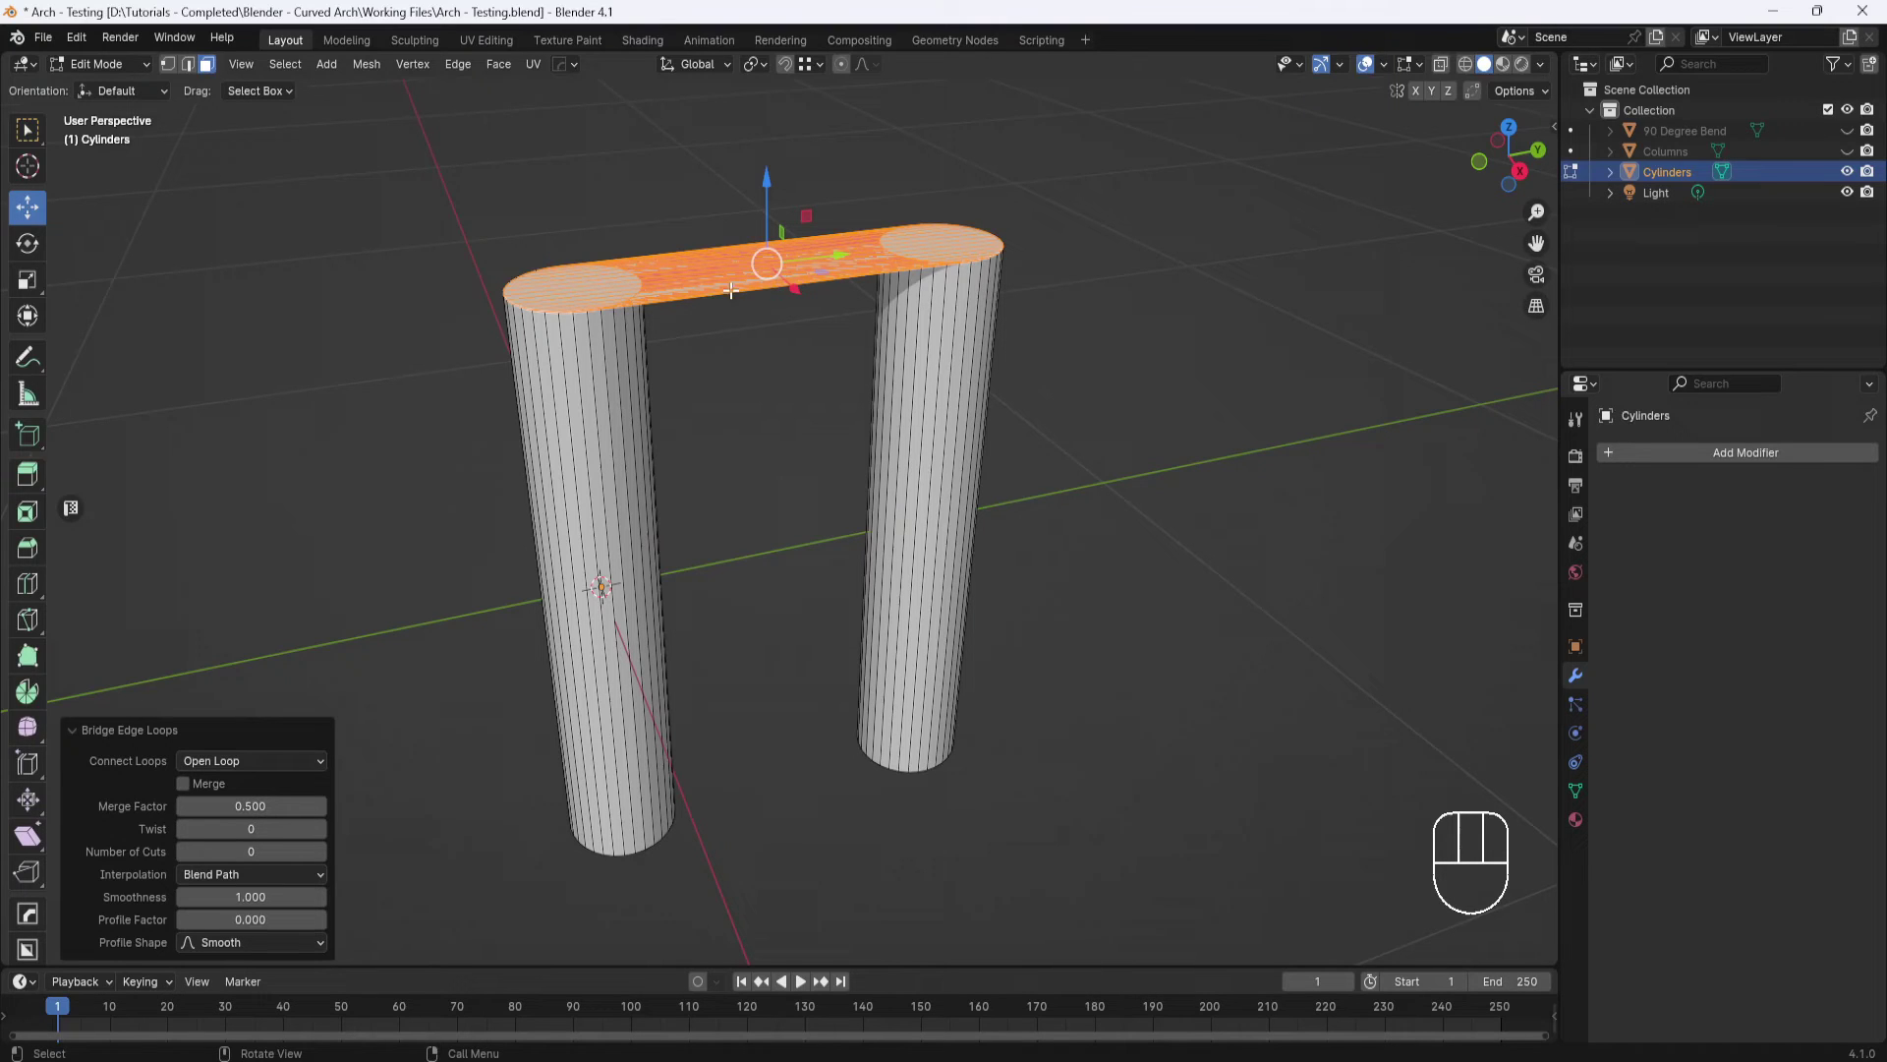
Give the bridge 30 cuts and Blend Surface interpolation
{"action": "left_click", "coordinate": [259, 852]}
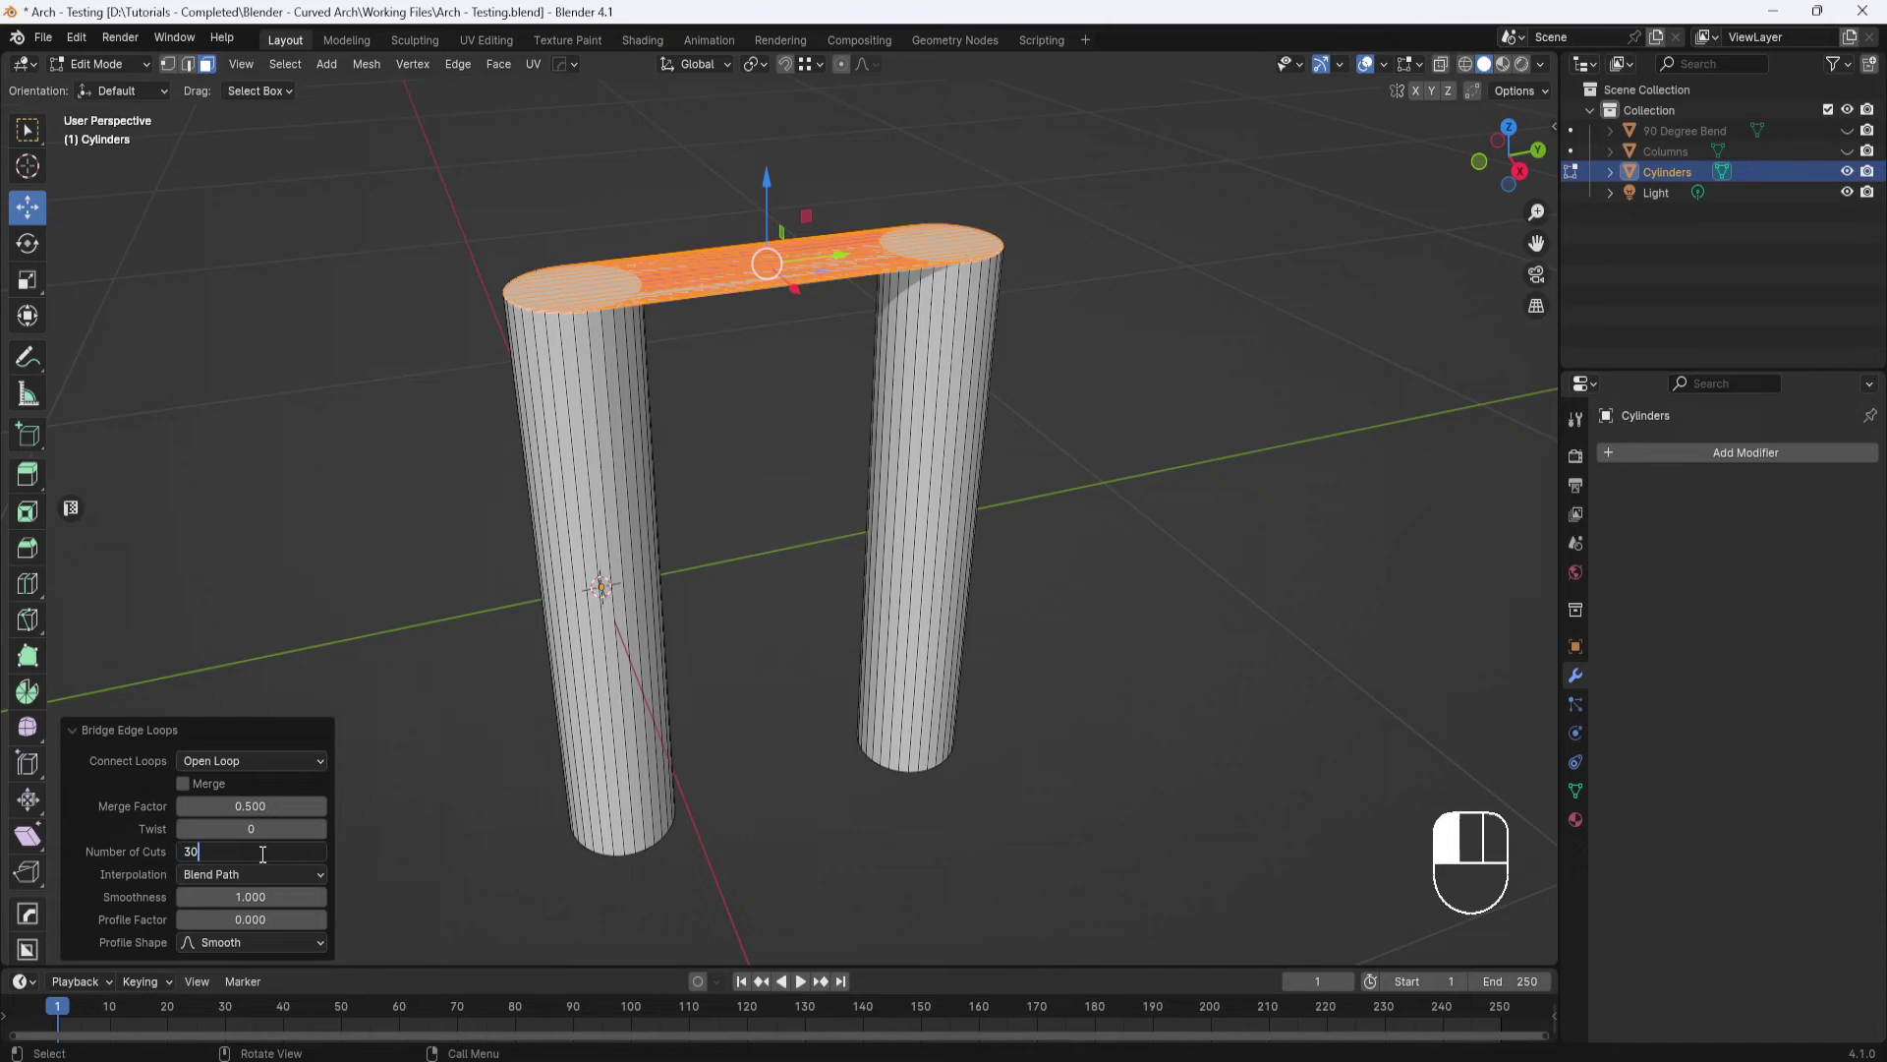
{"action": "type", "text": "30"}
{"action": "key", "text": "Return"}
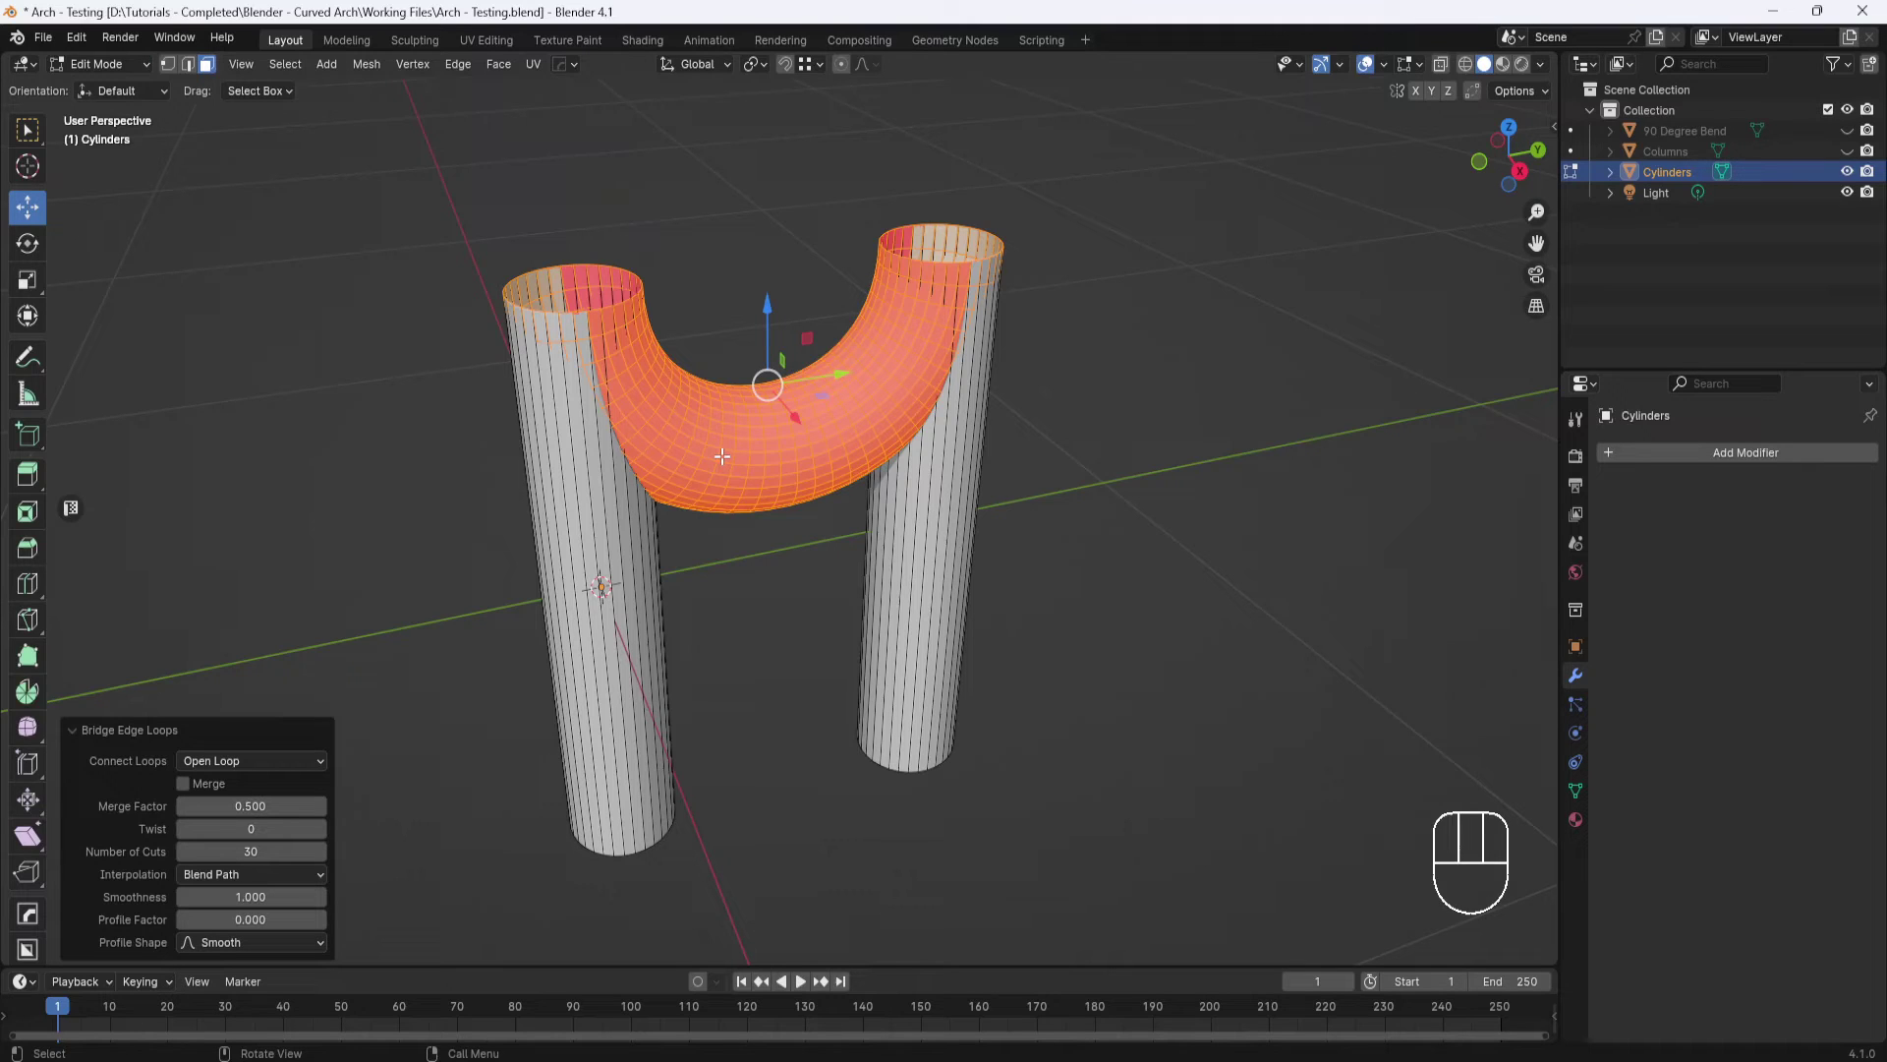
{"action": "left_click", "coordinate": [314, 872]}
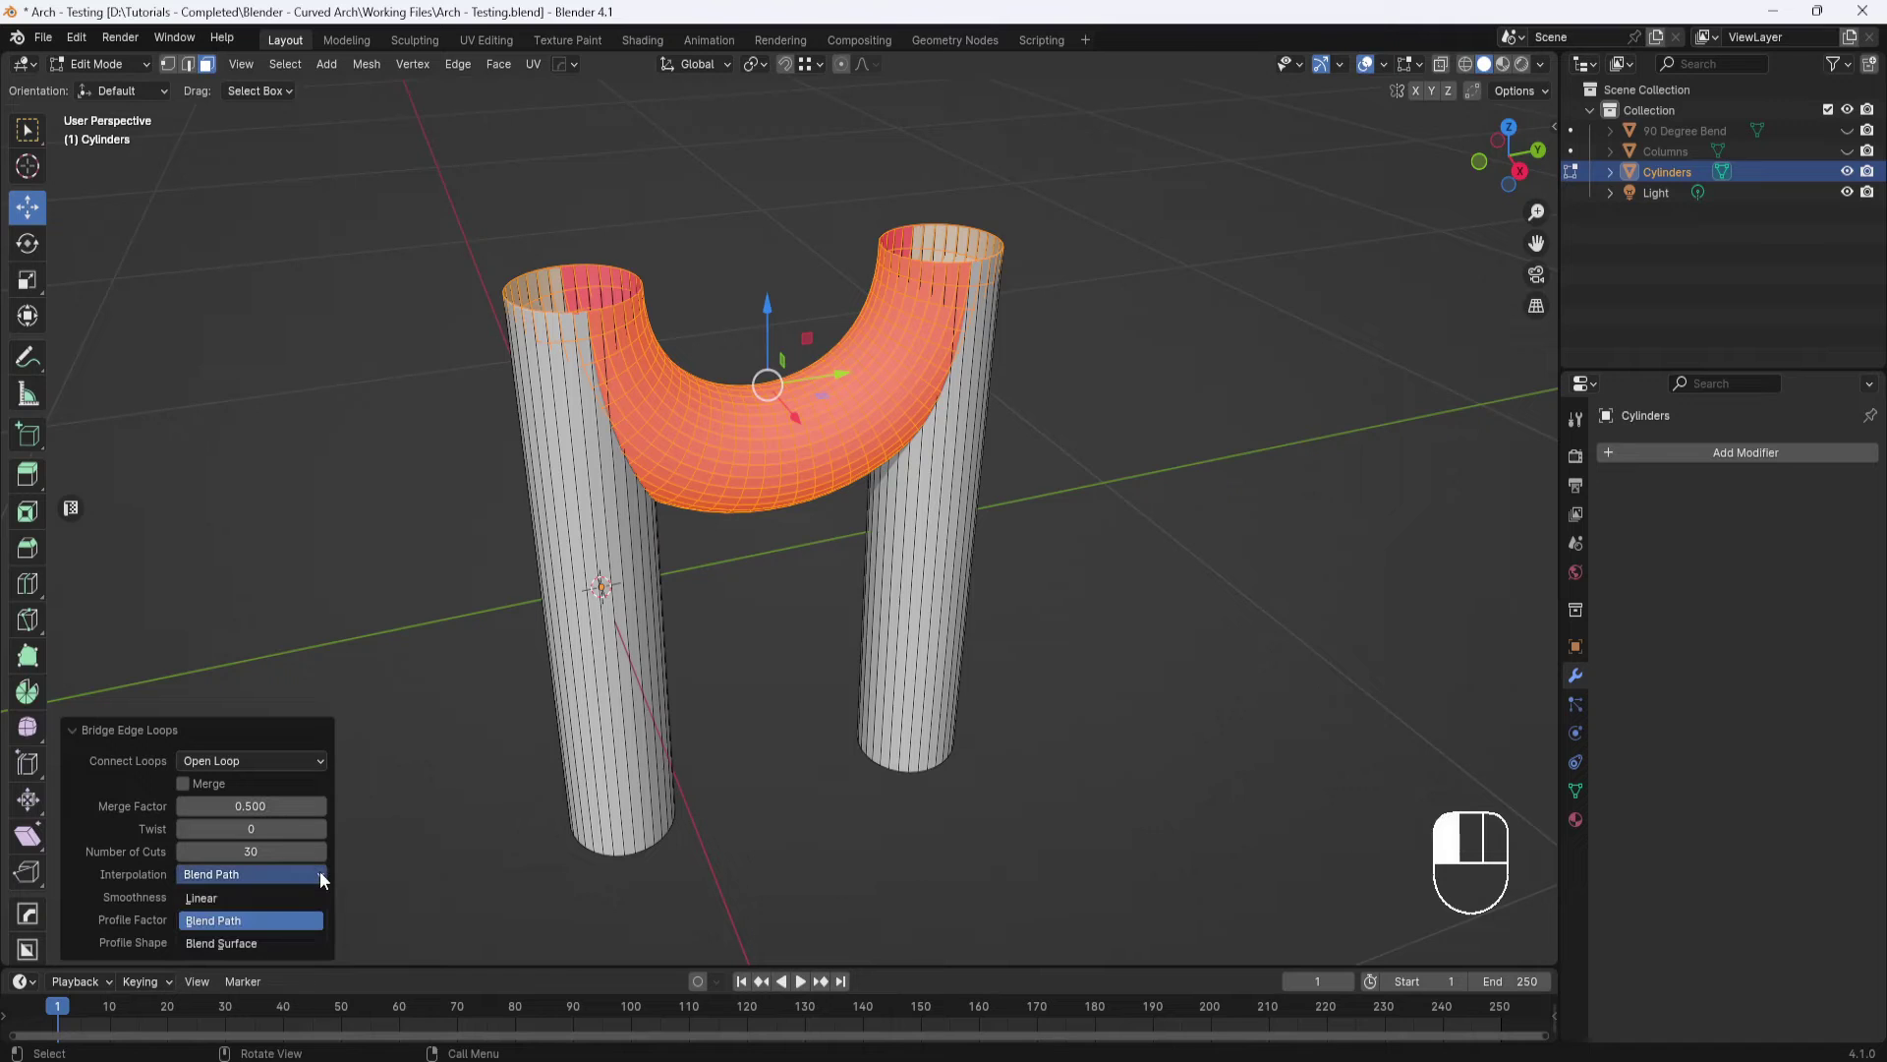
{"action": "left_click", "coordinate": [249, 942]}
{"action": "middle_click_drag", "start_coordinate": [738, 493], "coordinate": [800, 492], "text": "shift"}
Bridge the two cylinders' bottom caps with 30 cuts
{"action": "left_click", "coordinate": [959, 631]}
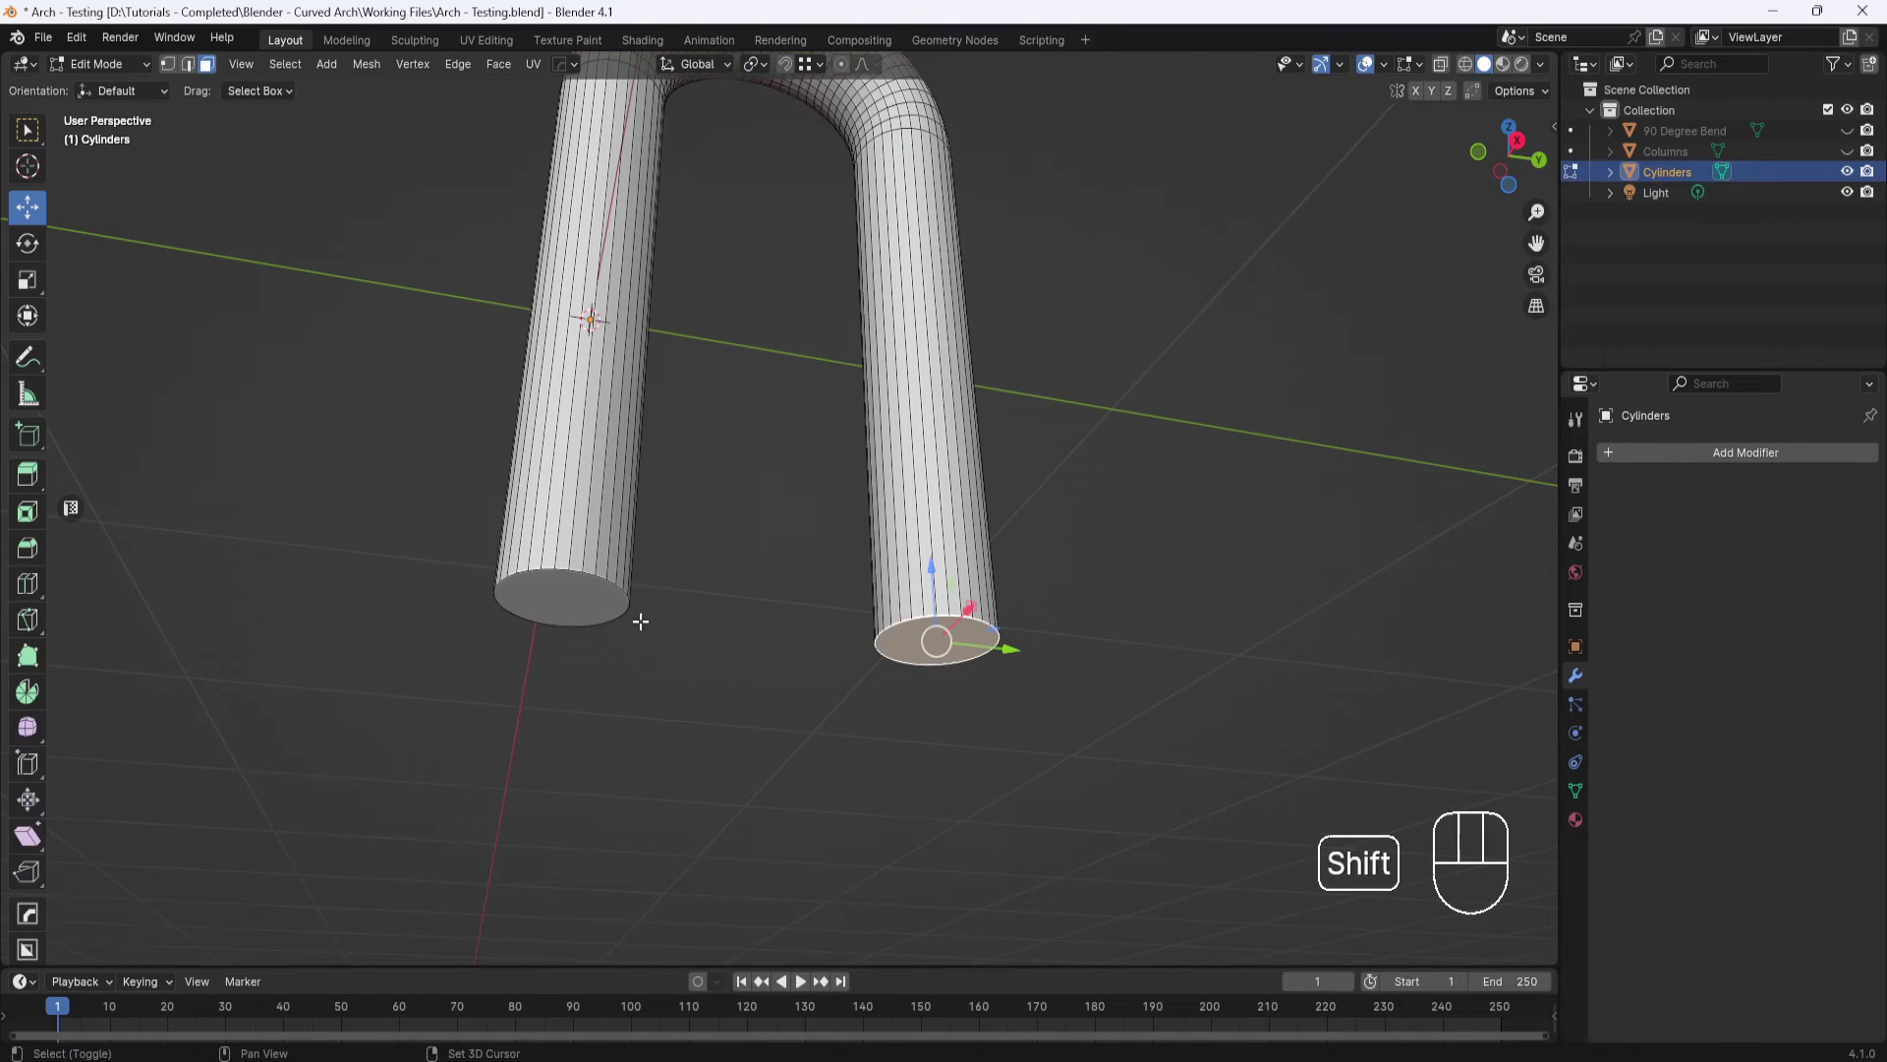
{"action": "left_click", "coordinate": [564, 597], "text": "shift"}
{"action": "key", "text": "ctrl+e"}
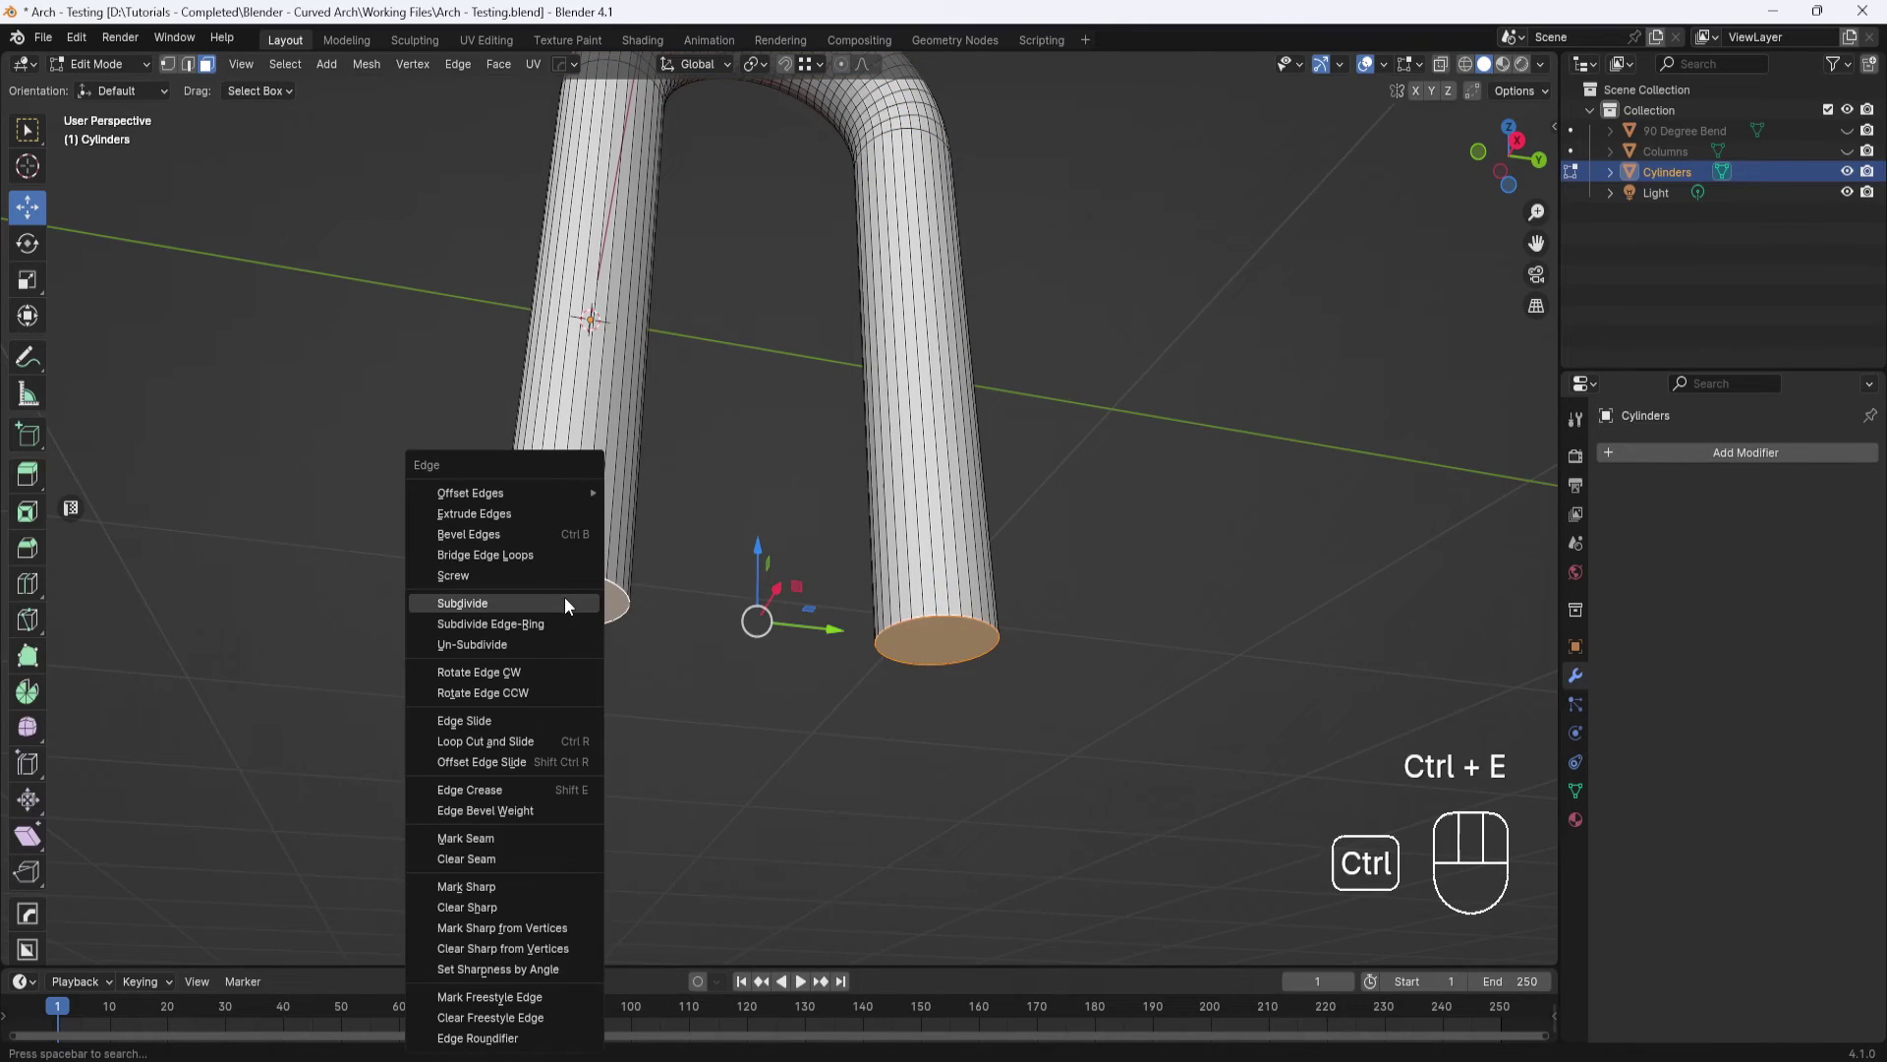
{"action": "left_click", "coordinate": [529, 557]}
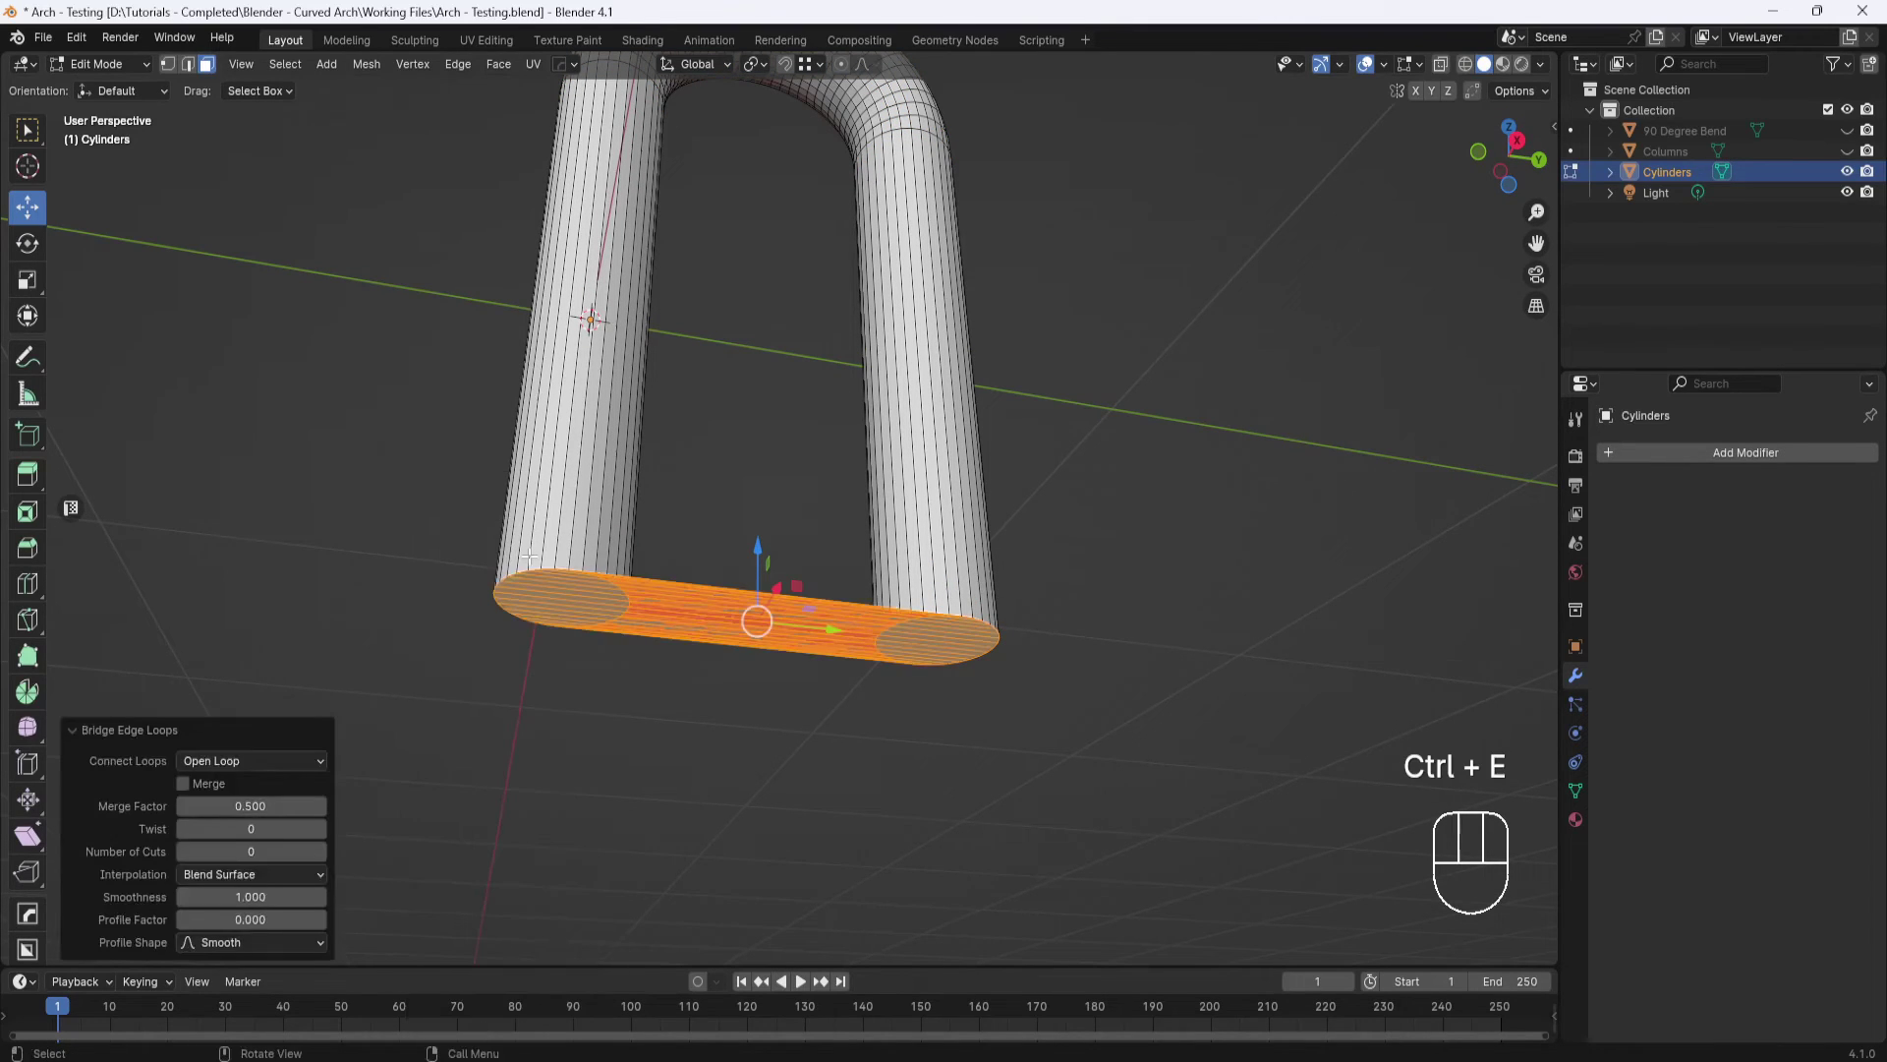
{"action": "left_click", "coordinate": [259, 853]}
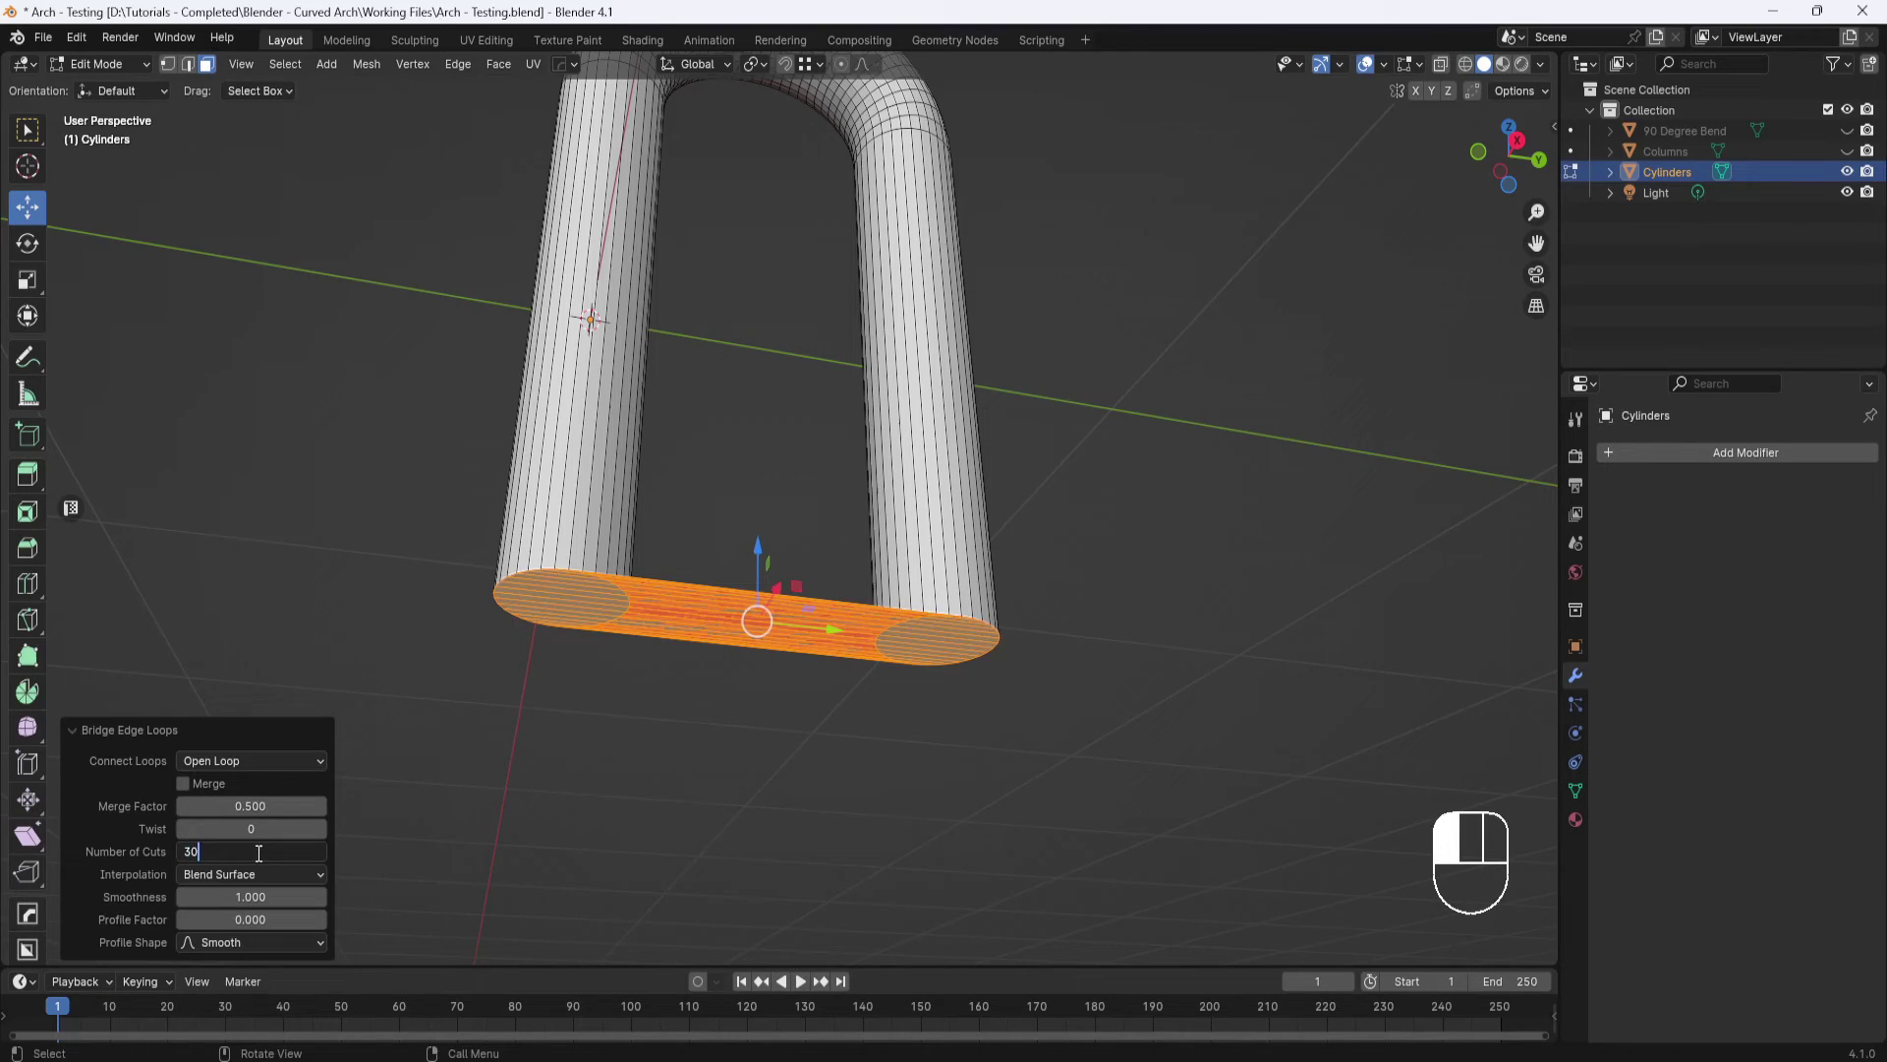
{"action": "type", "text": "30"}
{"action": "key", "text": "Return"}
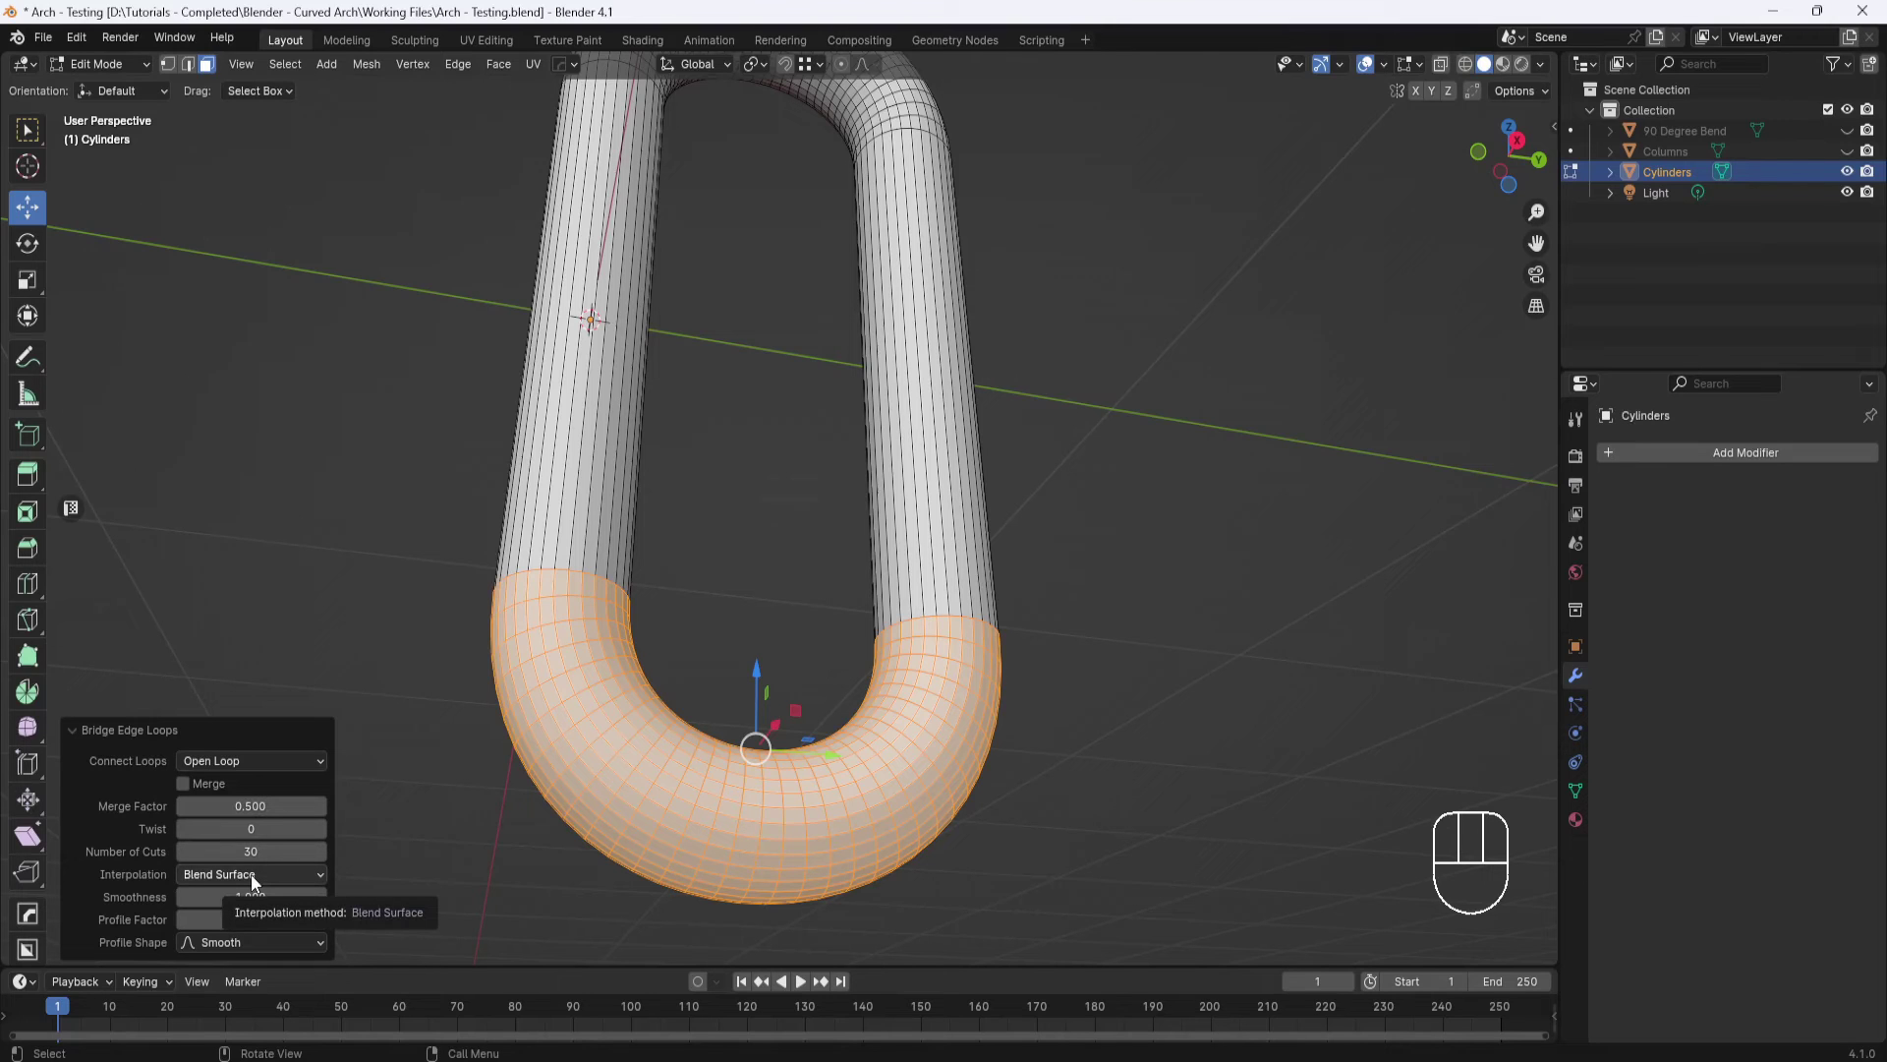
Try Blend Path interpolation on the lower bridge, then return to Blend Surface
{"action": "left_click", "coordinate": [313, 872]}
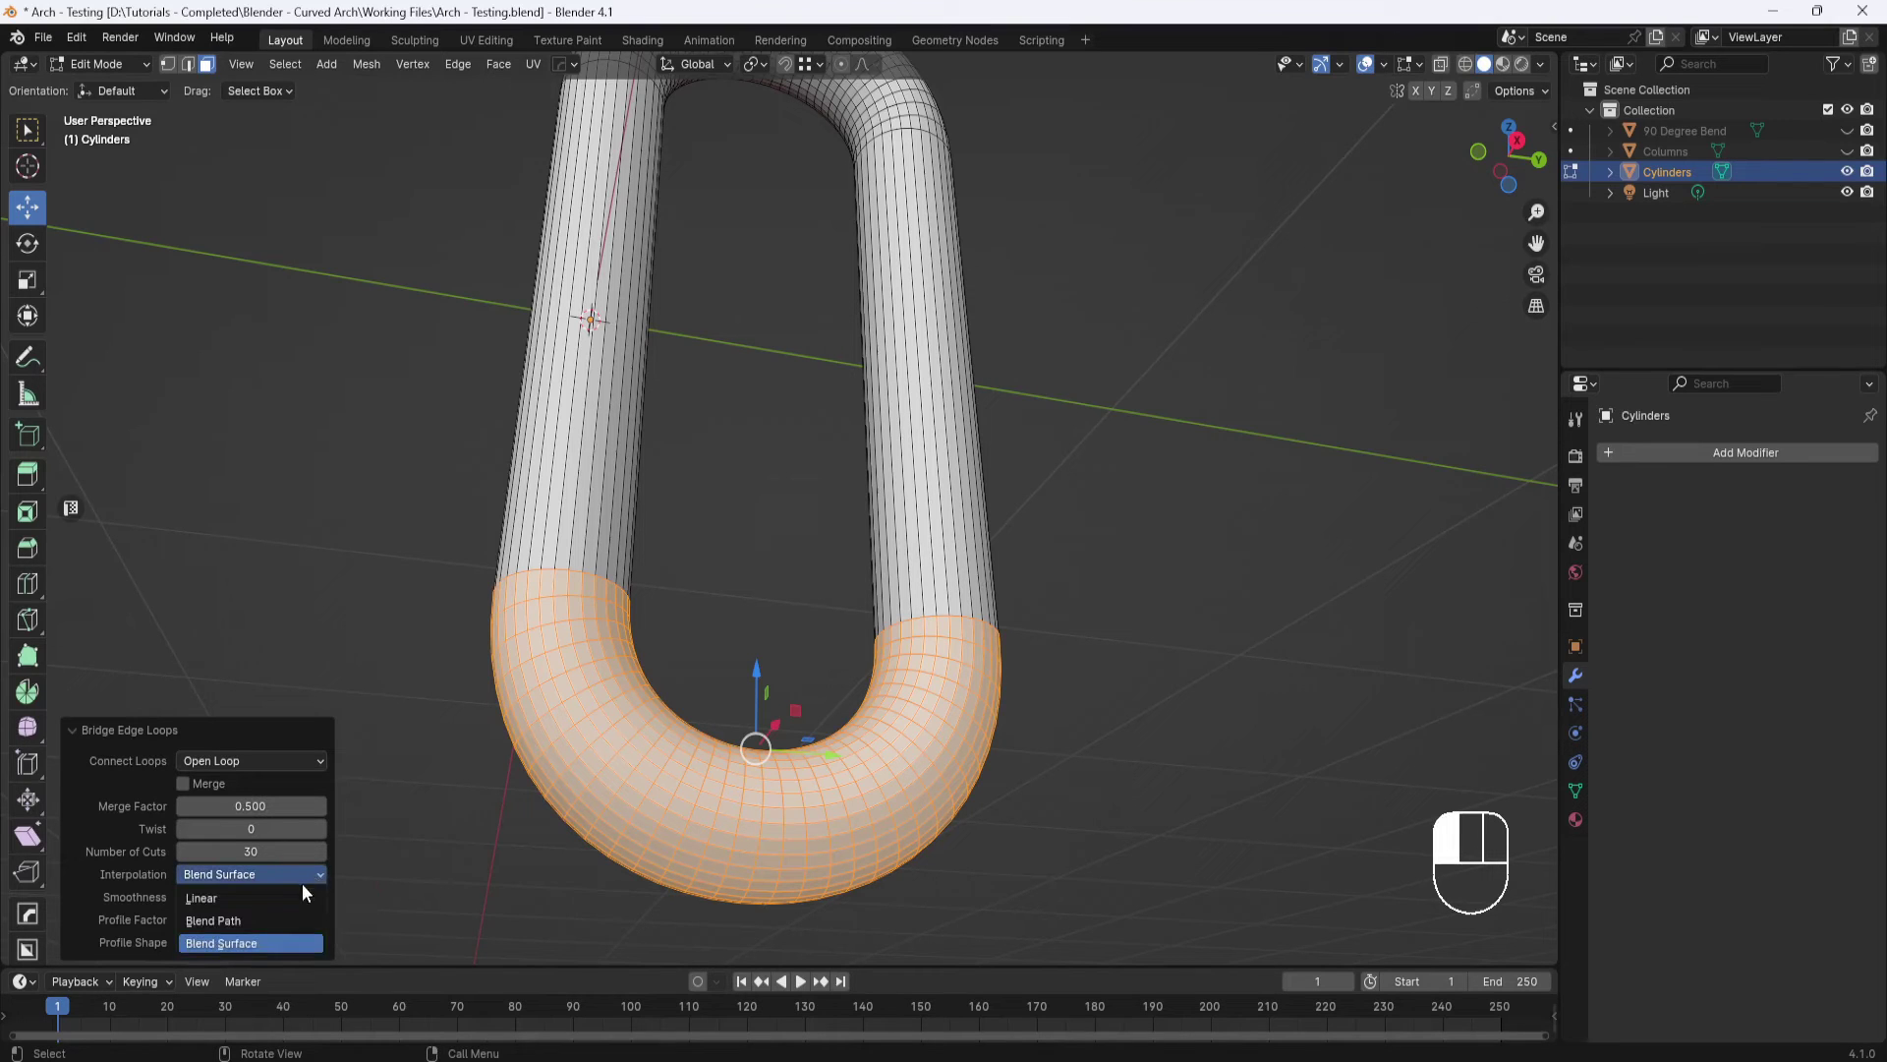
{"action": "left_click", "coordinate": [272, 909]}
{"action": "middle_click_drag", "start_coordinate": [774, 759], "coordinate": [790, 823]}
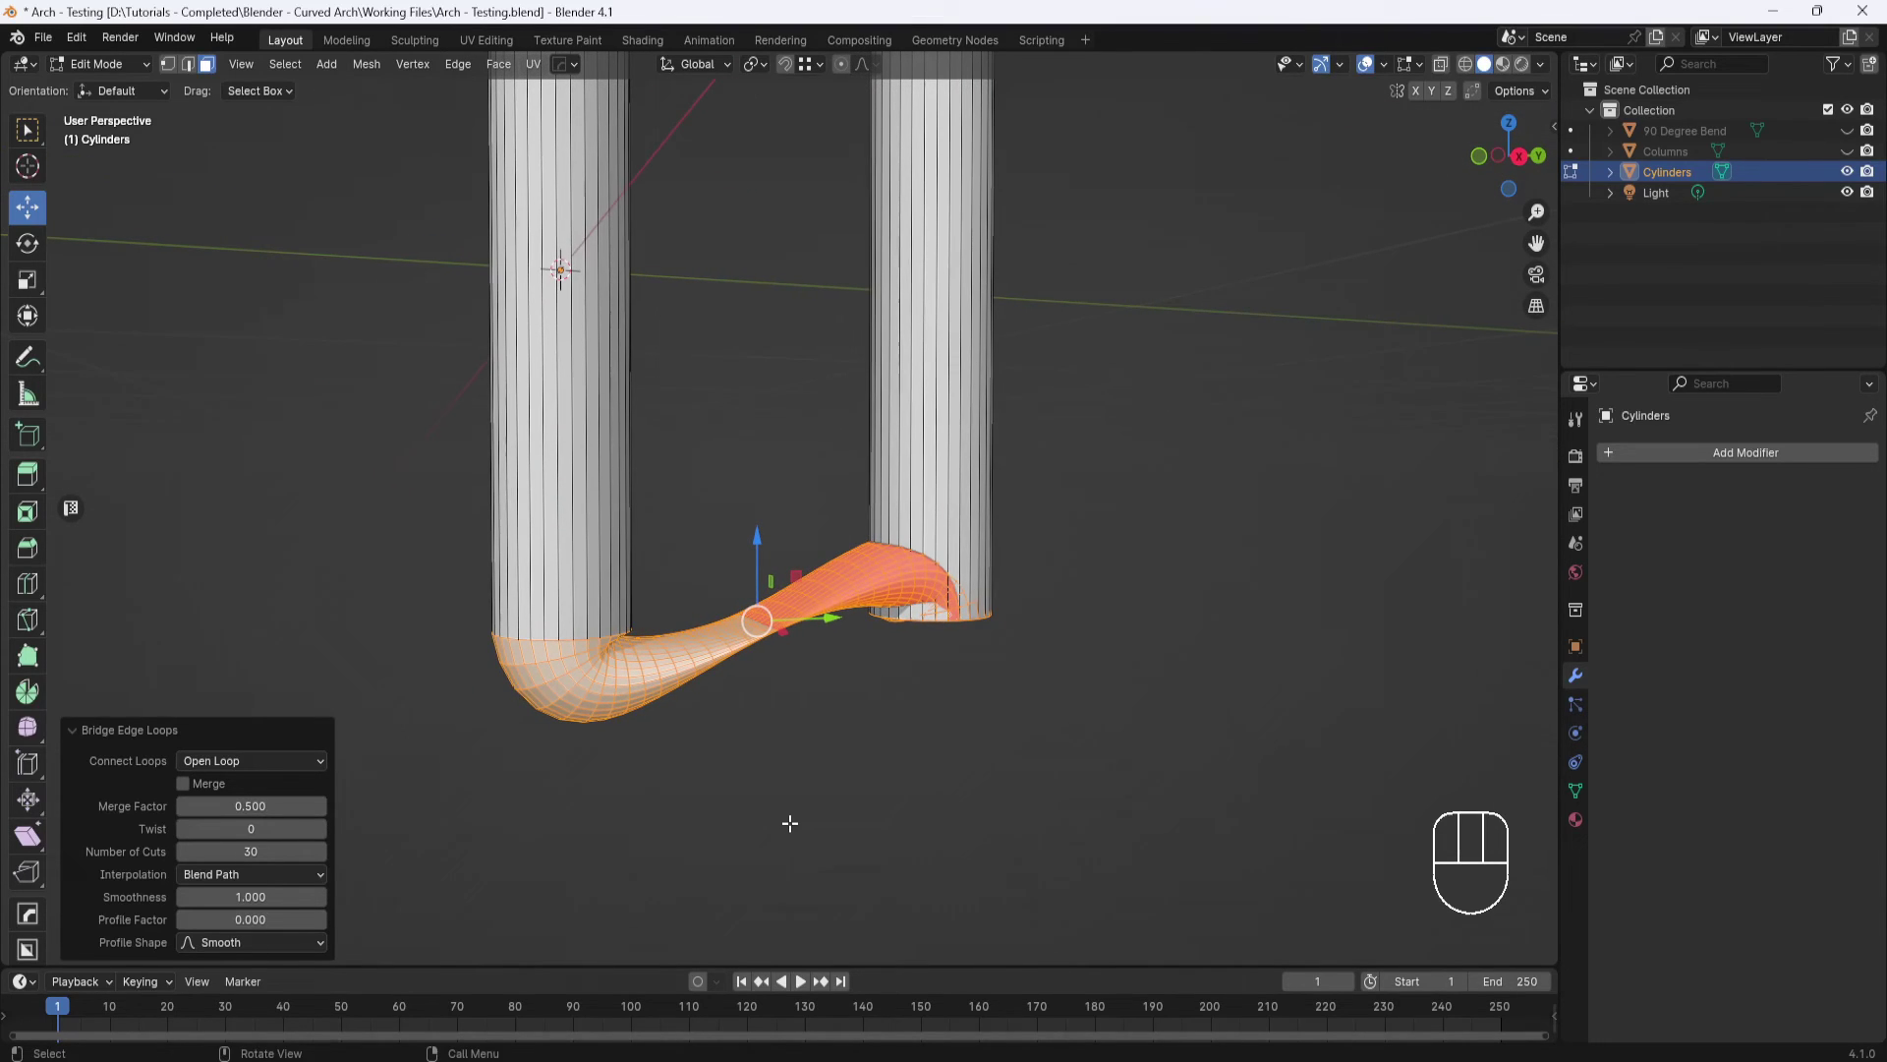
{"action": "left_click", "coordinate": [315, 874]}
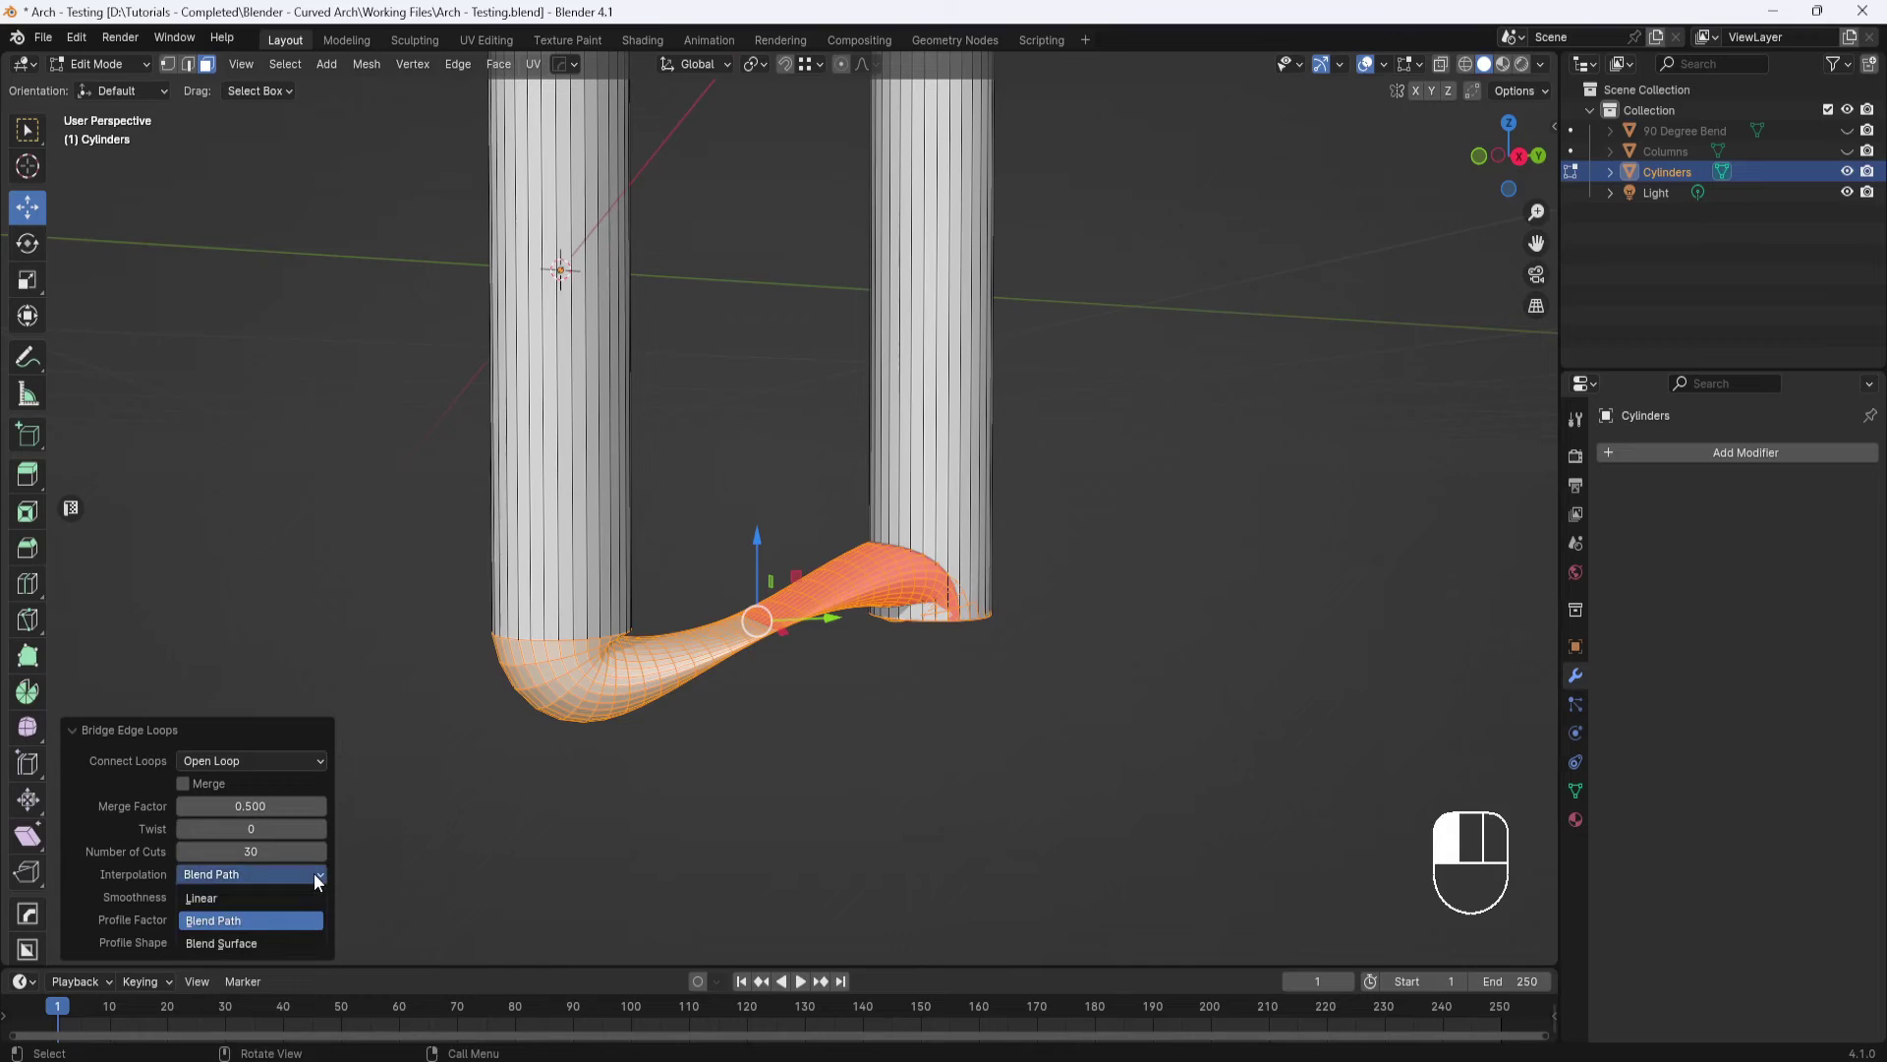
{"action": "left_click", "coordinate": [261, 942]}
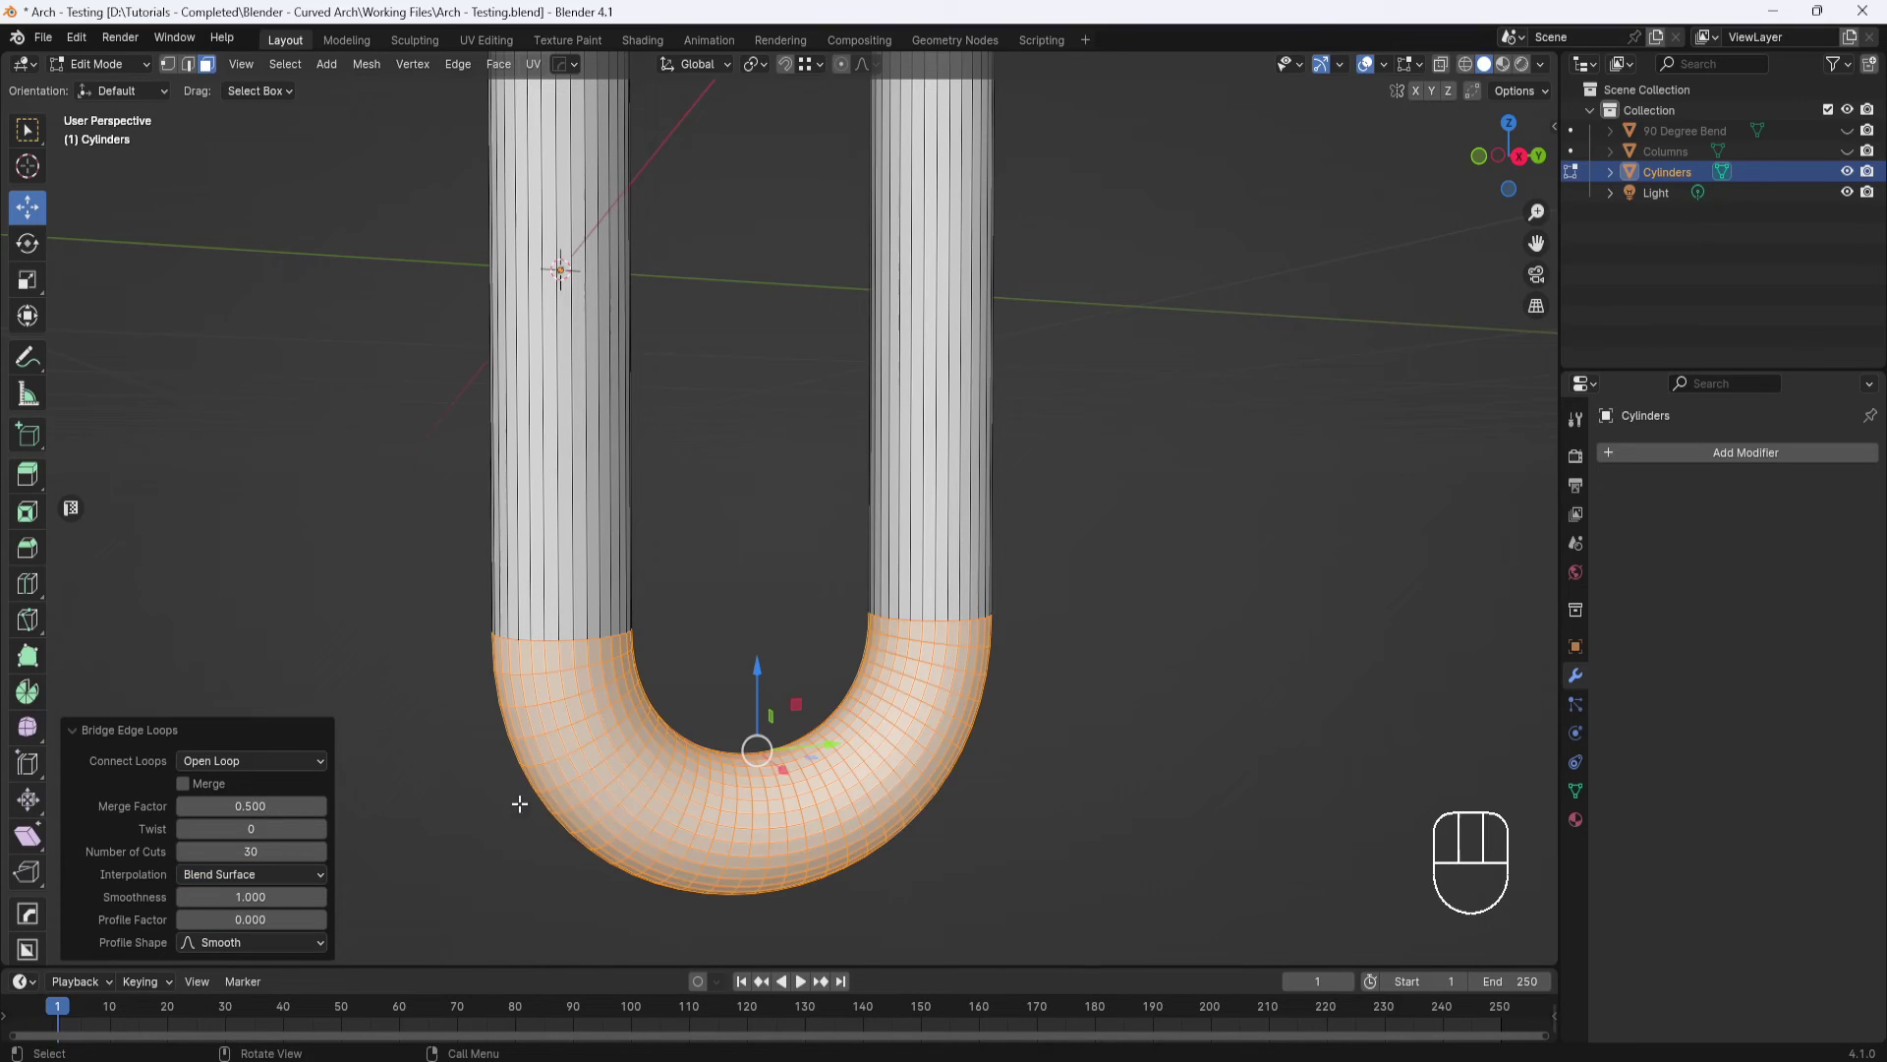
{"action": "middle_click_drag", "start_coordinate": [514, 800], "coordinate": [647, 638]}
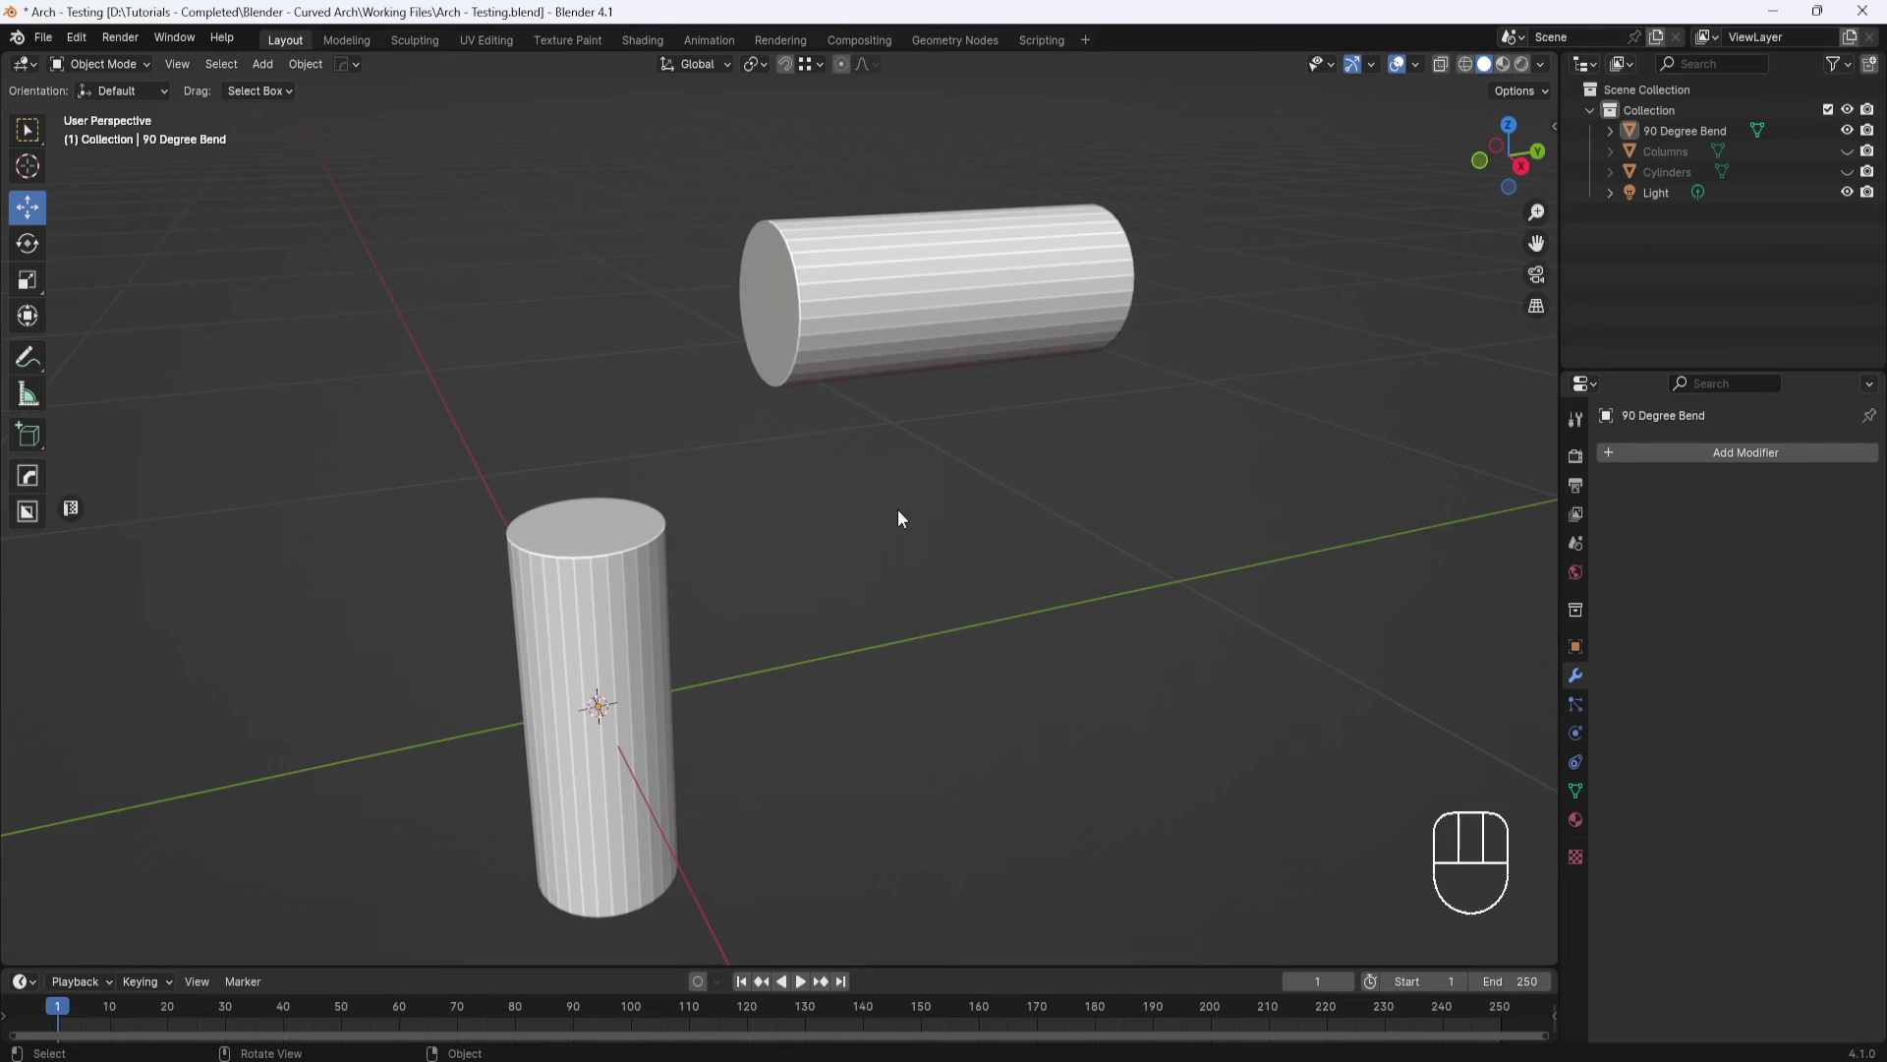
Apply All Transforms to the 90 Degree Bend object, then bring up the interaction mode list
{"action": "left_click", "coordinate": [836, 322]}
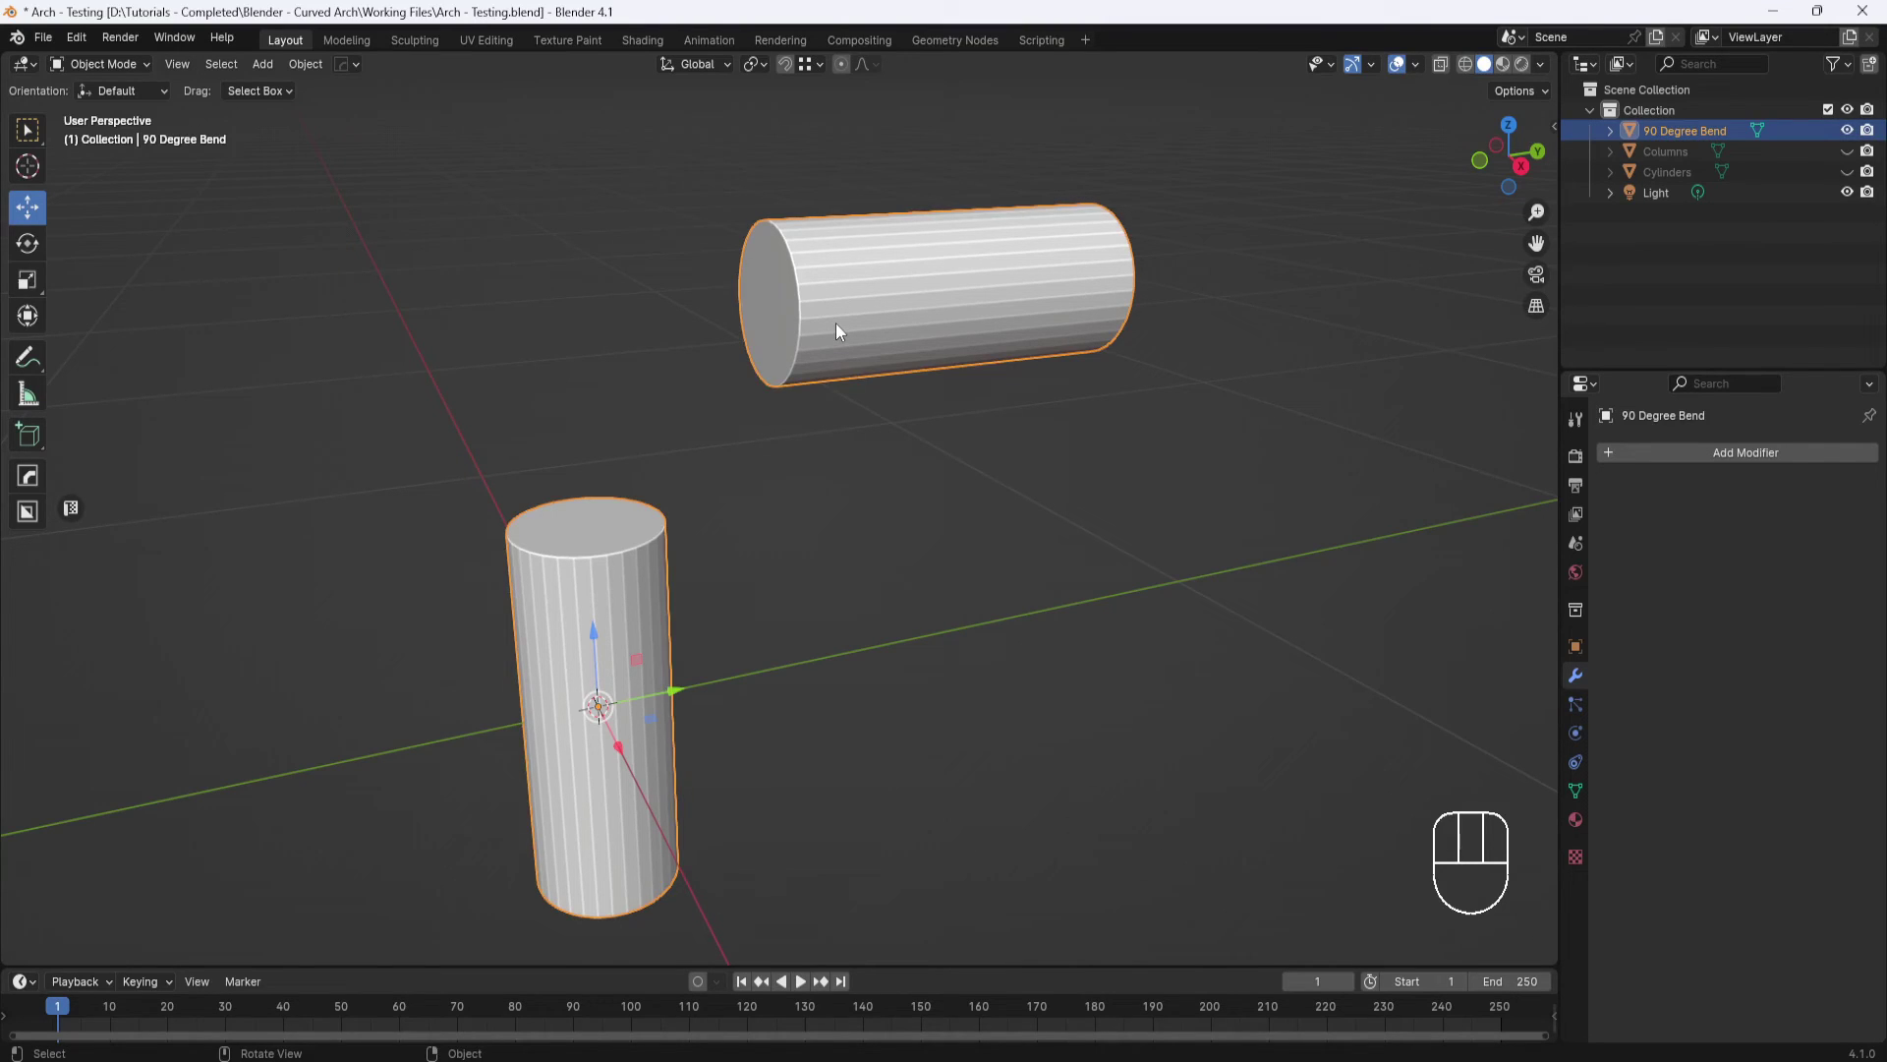
{"action": "key", "text": "ctrl+a"}
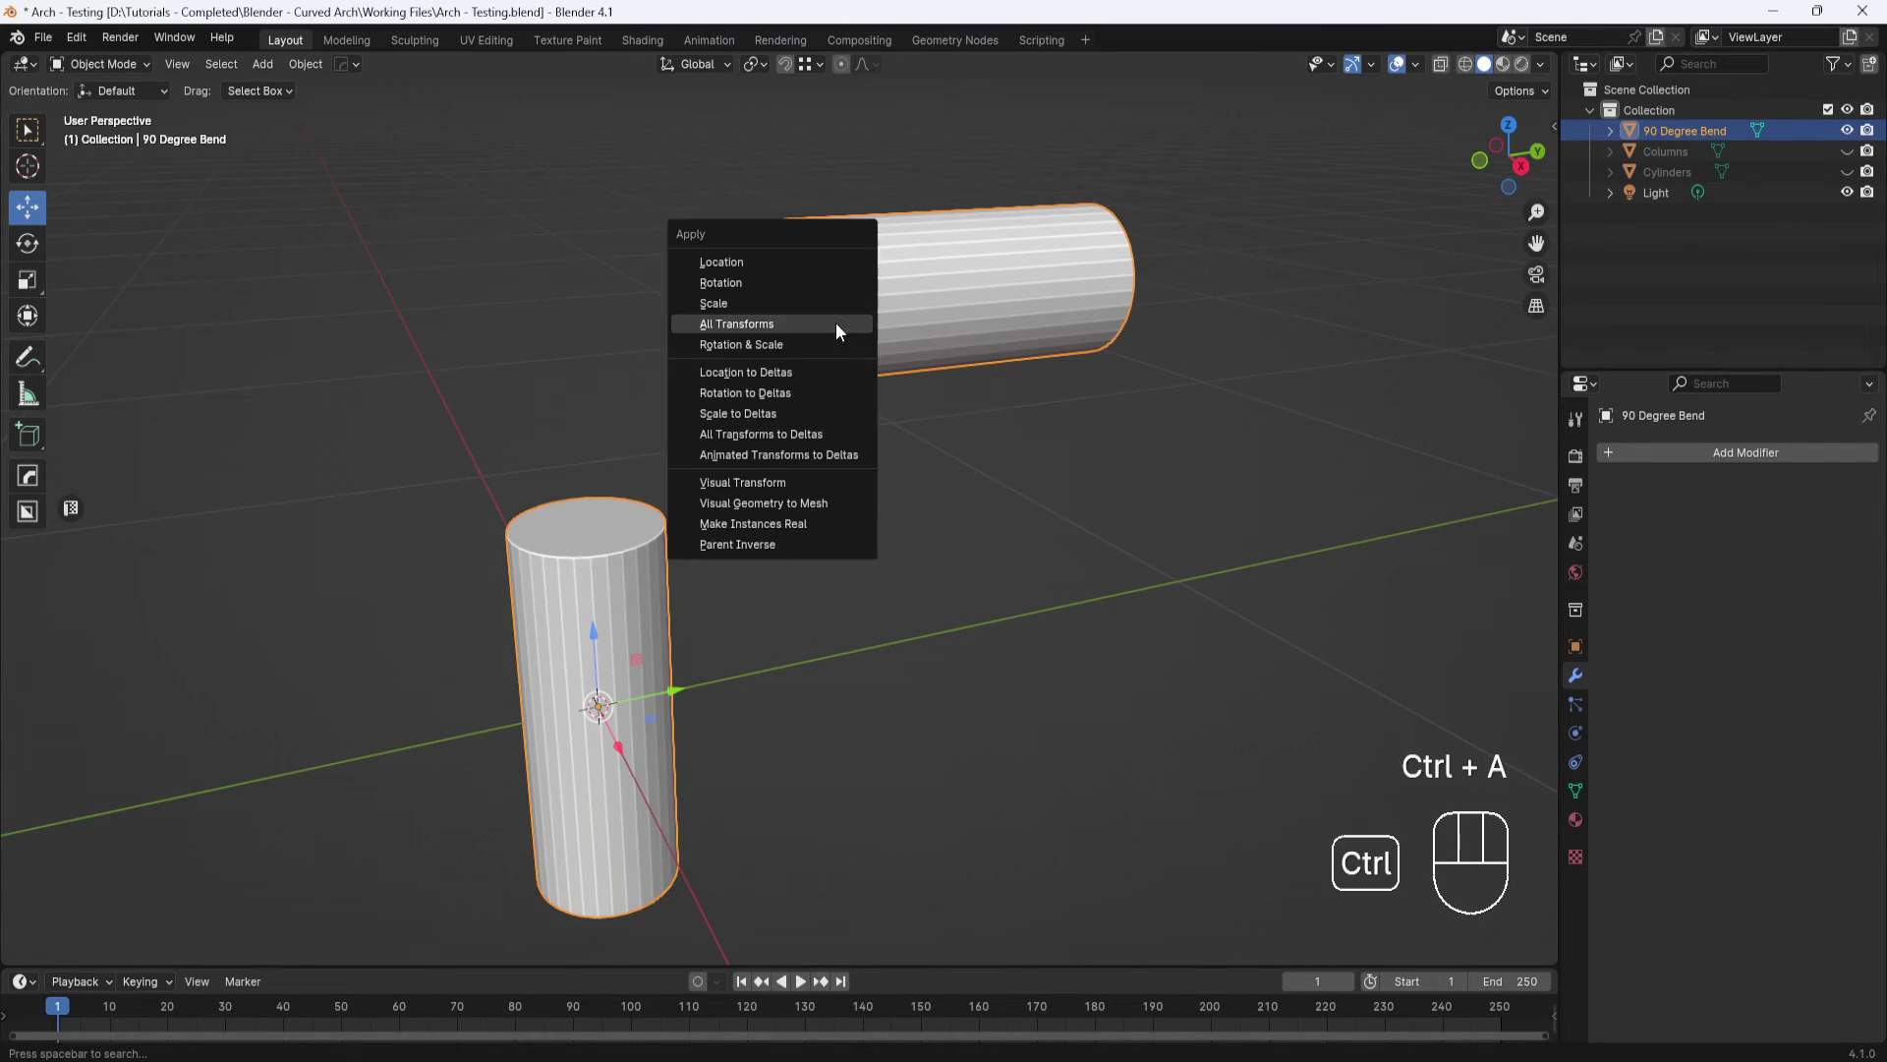
{"action": "left_click", "coordinate": [767, 334]}
{"action": "mouse_move", "coordinate": [1009, 464]}
{"action": "middle_mouse_down"}
{"action": "mouse_move", "coordinate": [918, 506]}
{"action": "mouse_move", "coordinate": [883, 309]}
{"action": "mouse_move", "coordinate": [615, 446]}
{"action": "mouse_move", "coordinate": [1031, 478]}
{"action": "middle_mouse_up"}
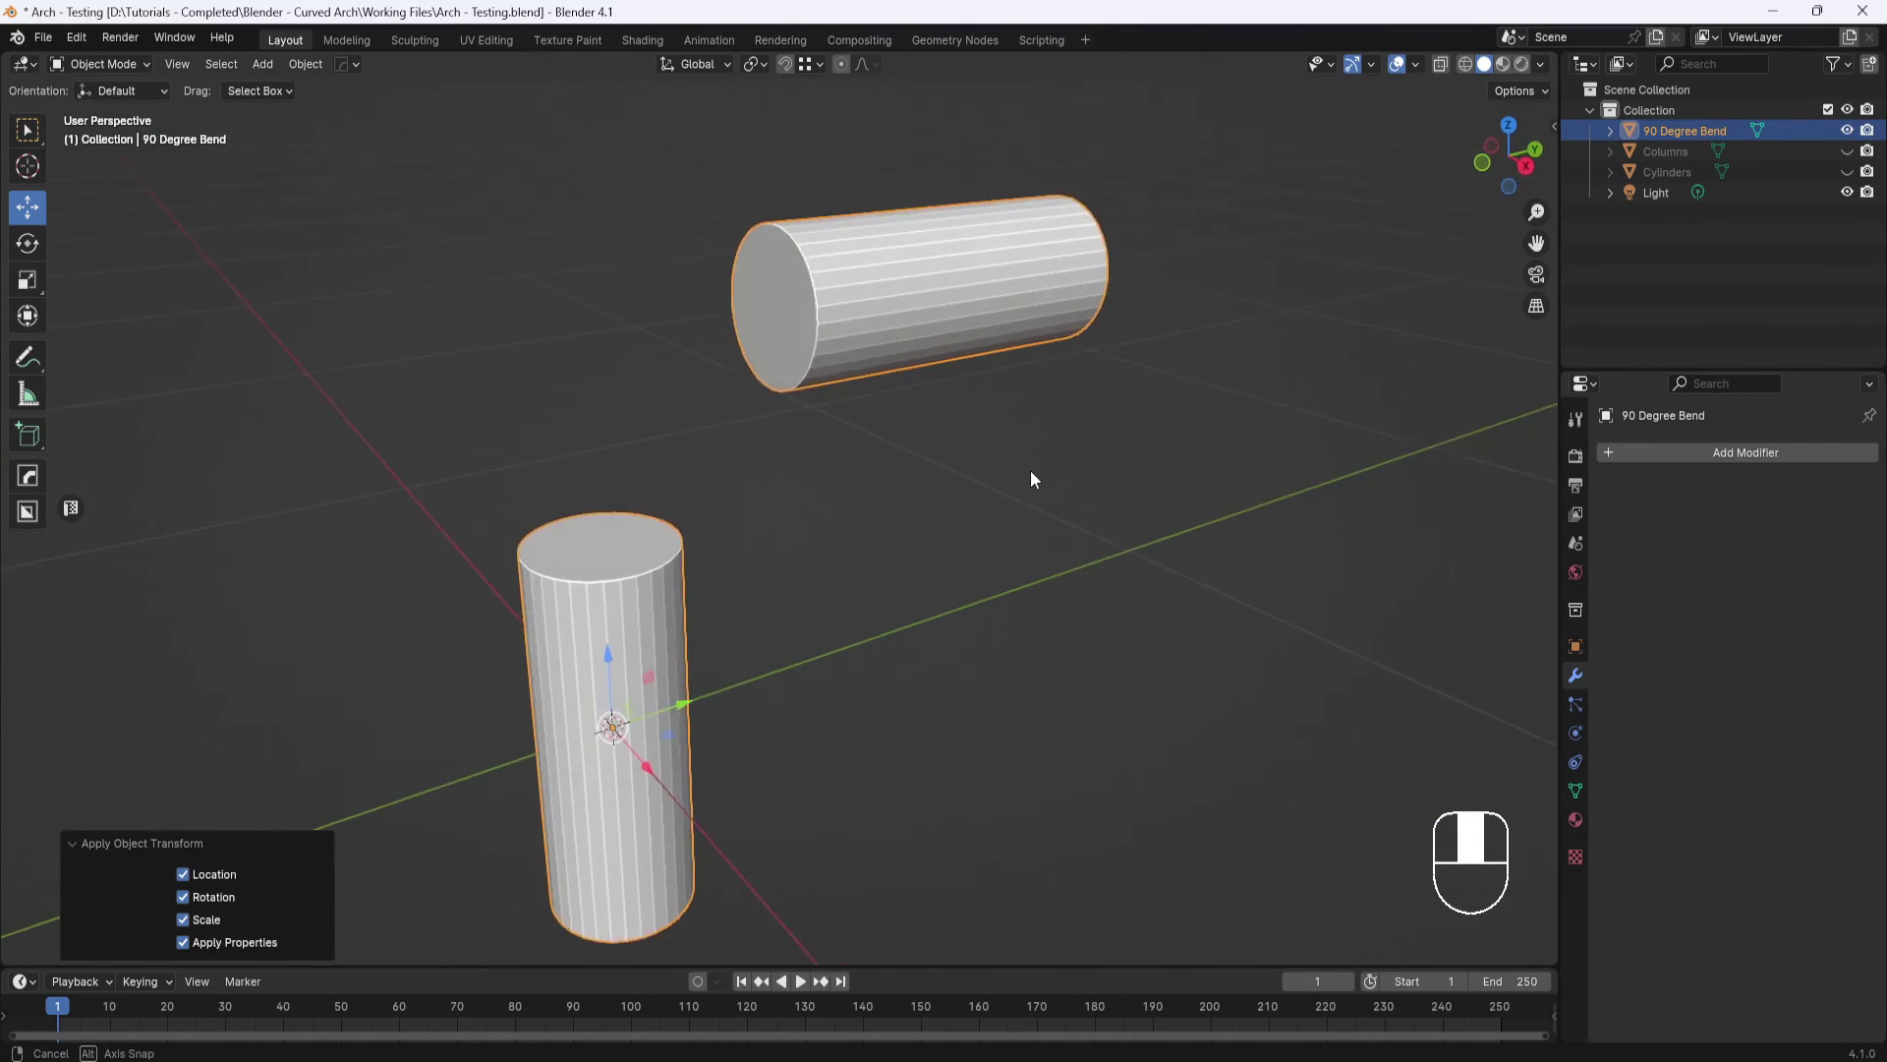
{"action": "left_click", "coordinate": [146, 63]}
In Edit Mode, select both cylinder end caps and bridge them with Bridge Edge Loops
{"action": "left_click", "coordinate": [114, 106]}
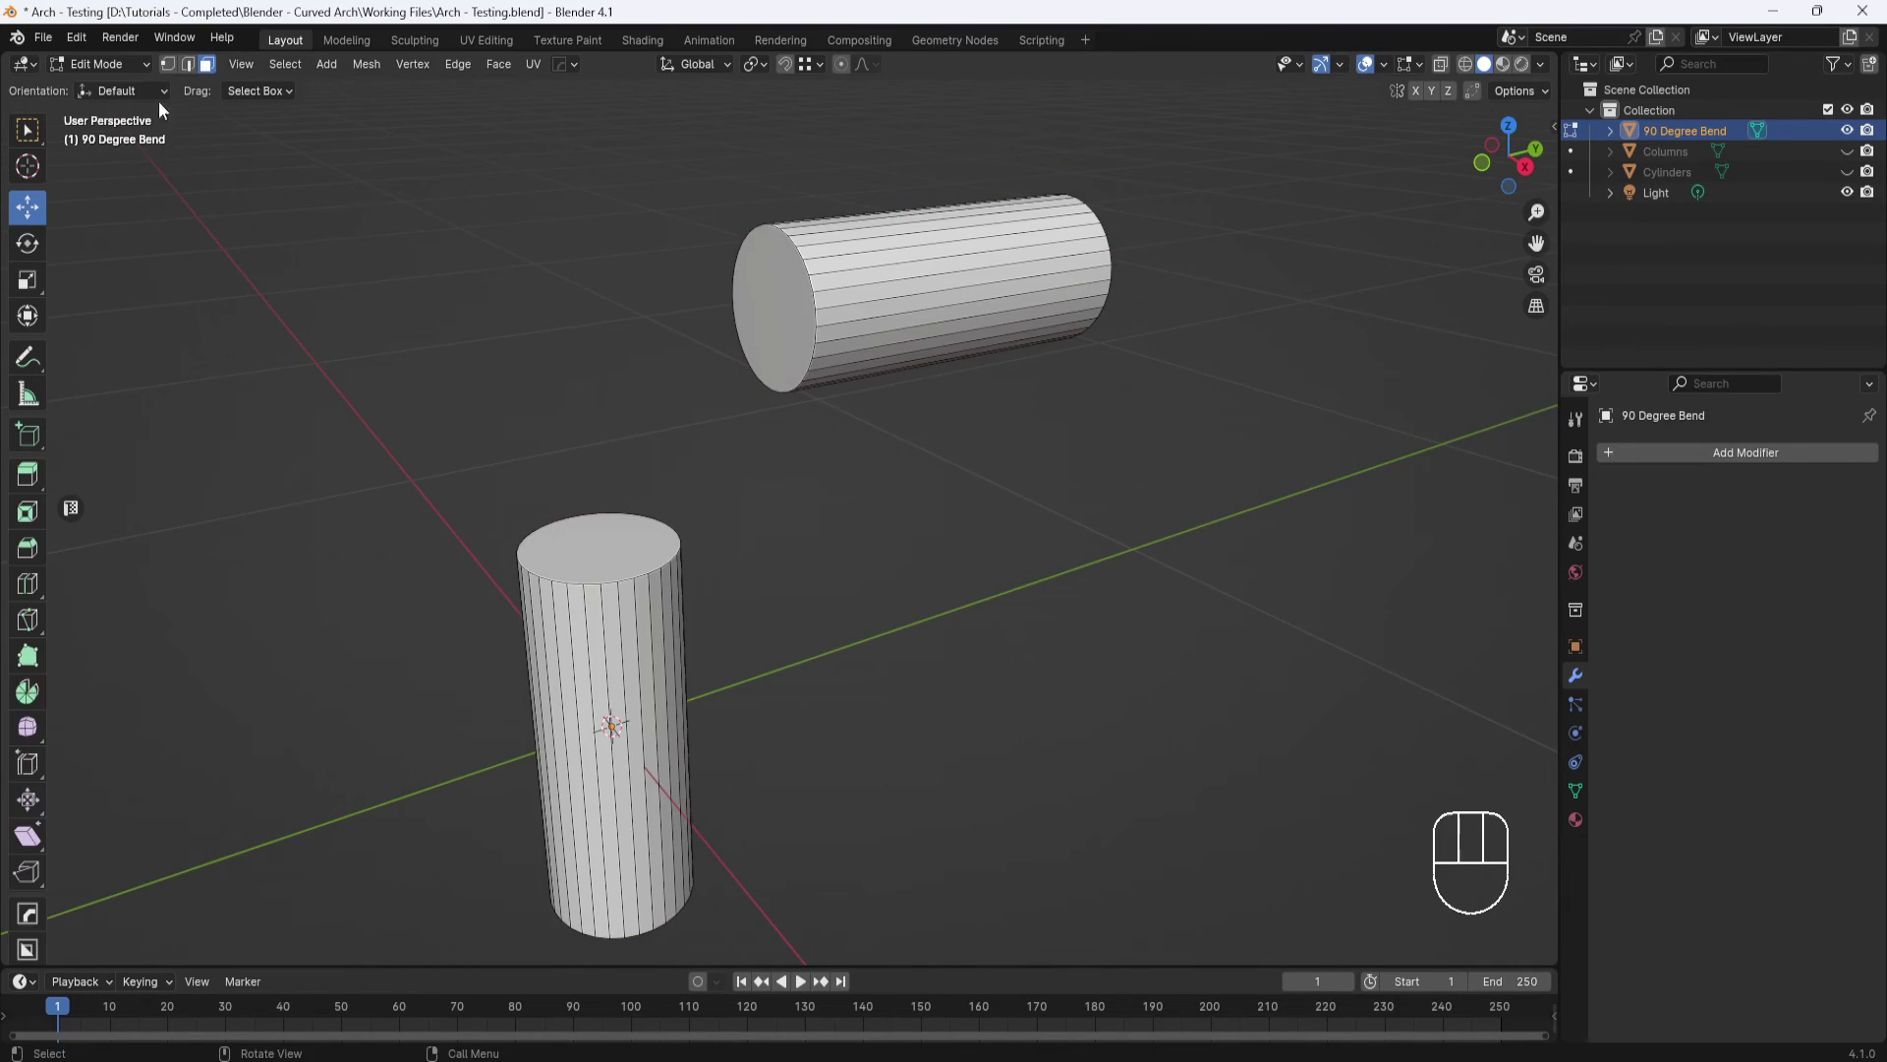
{"action": "left_click", "coordinate": [793, 320]}
{"action": "left_click", "coordinate": [597, 532], "text": "shift"}
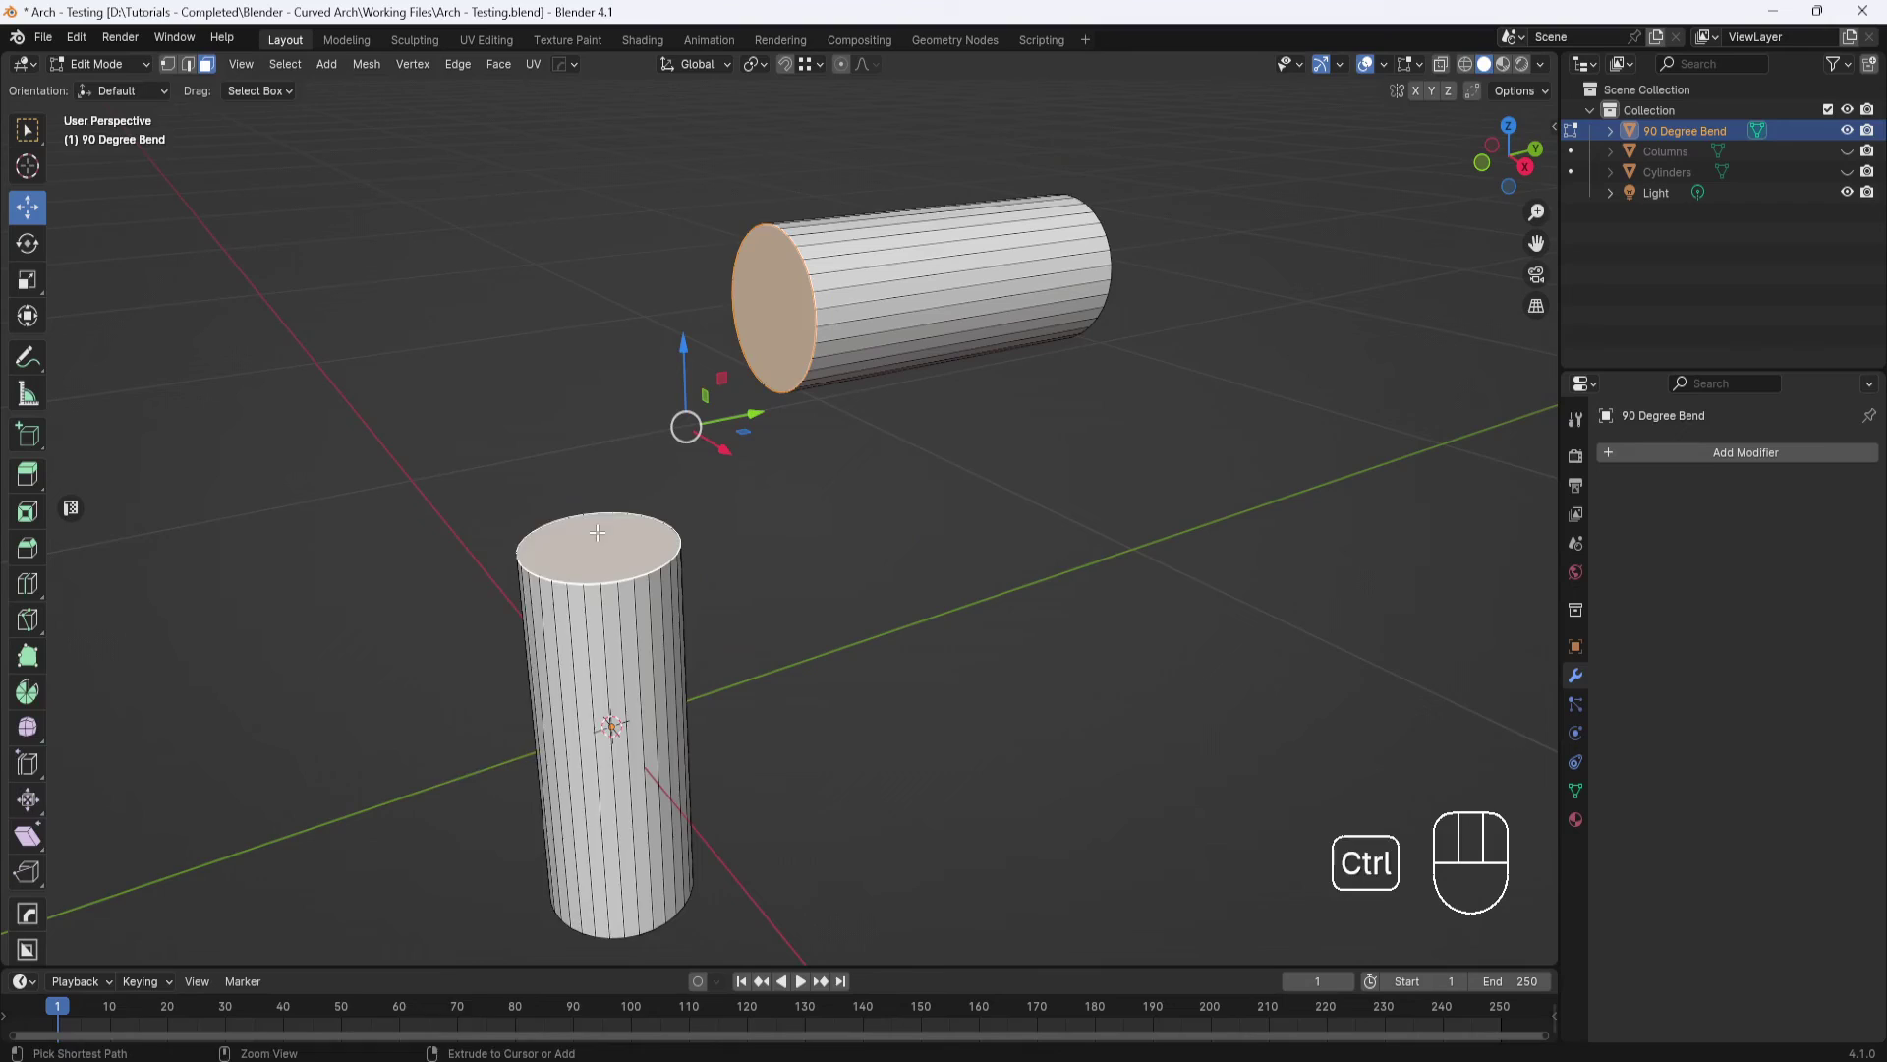
{"action": "key", "text": "ctrl+e"}
{"action": "left_click", "coordinate": [570, 535]}
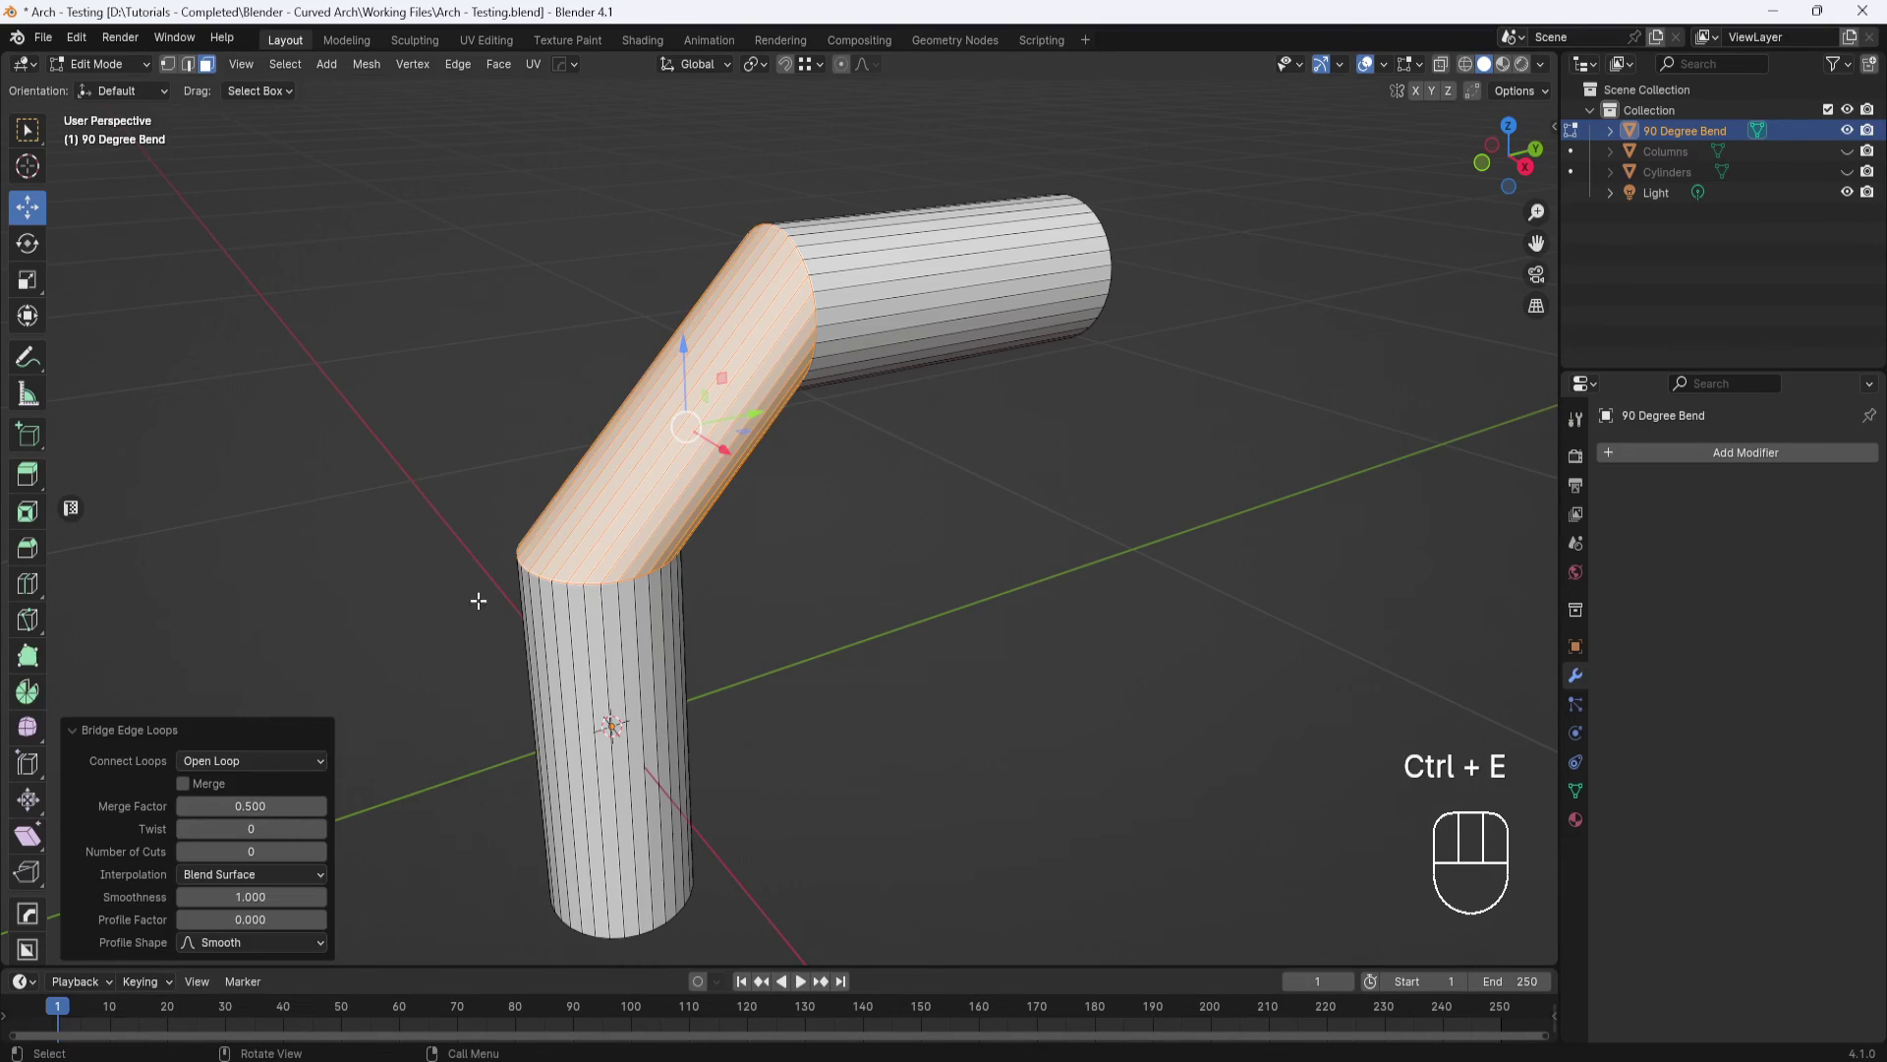
Set the bridge to 20 cuts and lower its smoothness to 0.670
{"action": "left_click", "coordinate": [260, 849]}
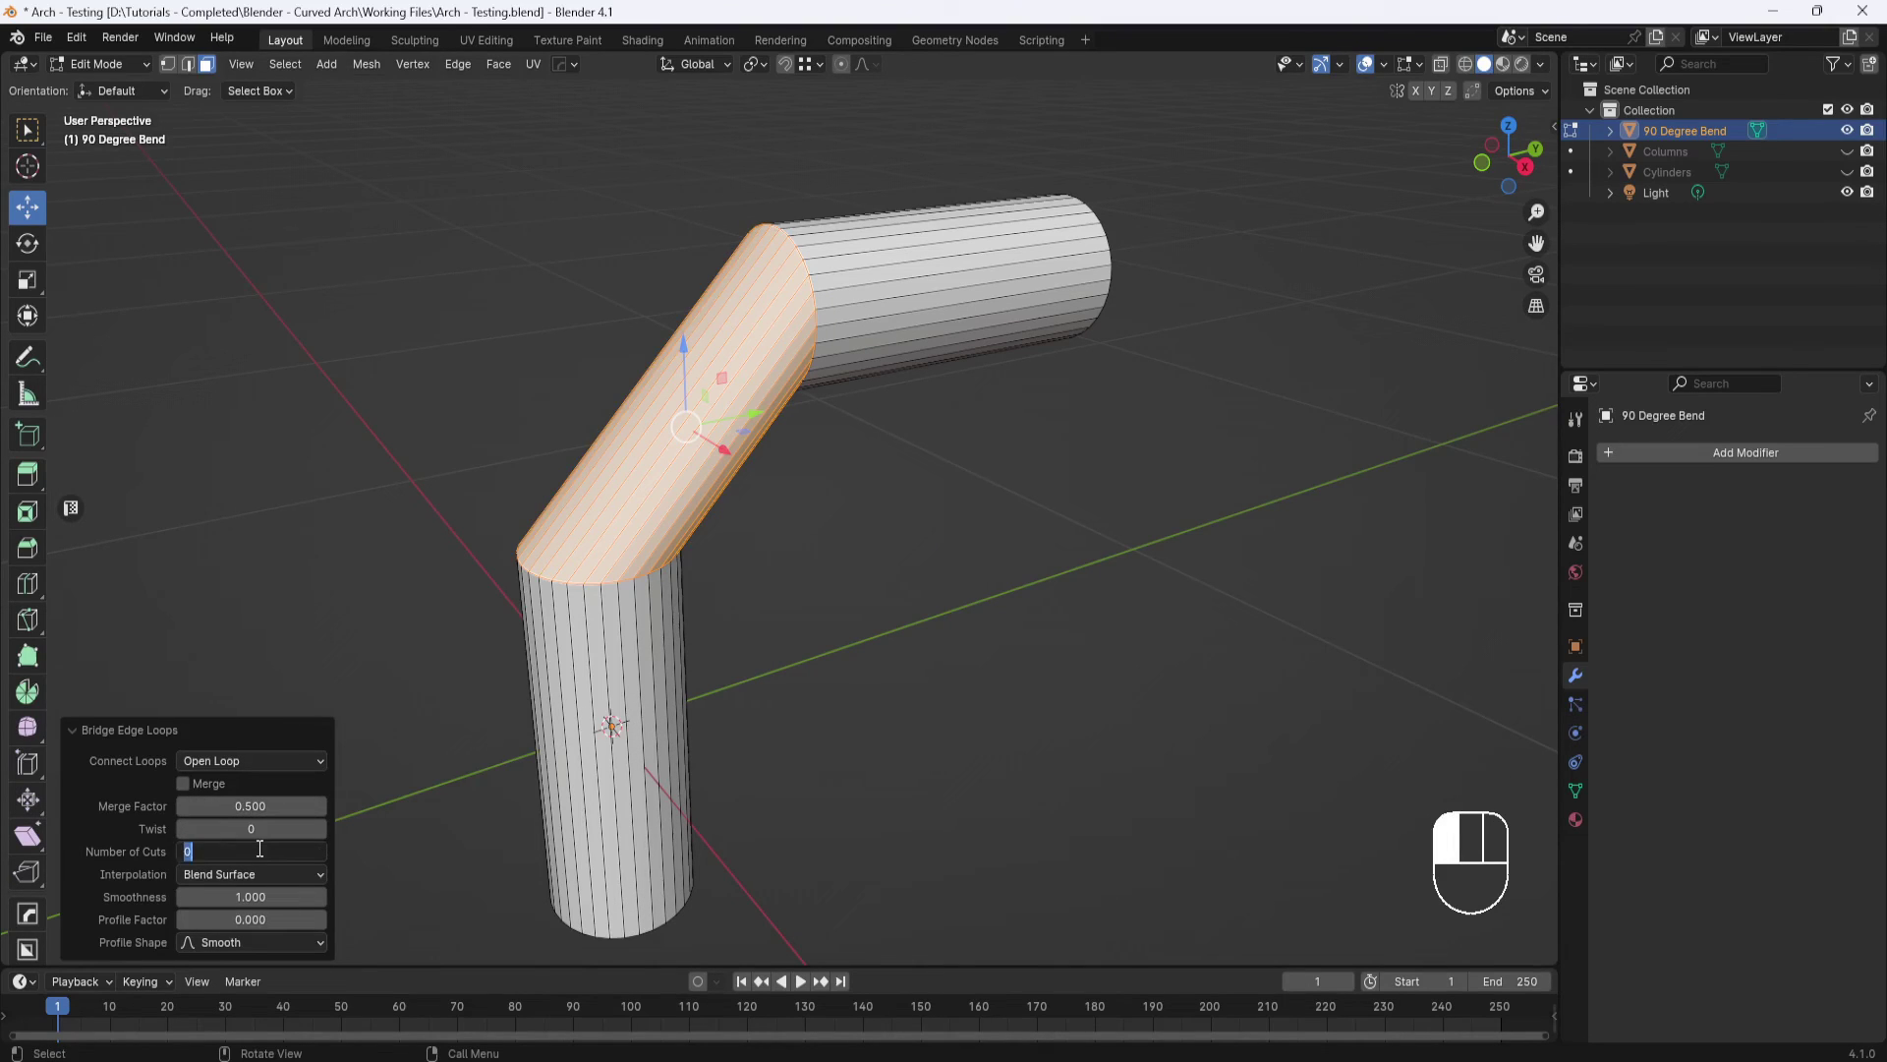
{"action": "type", "text": "20"}
{"action": "key", "text": "Return"}
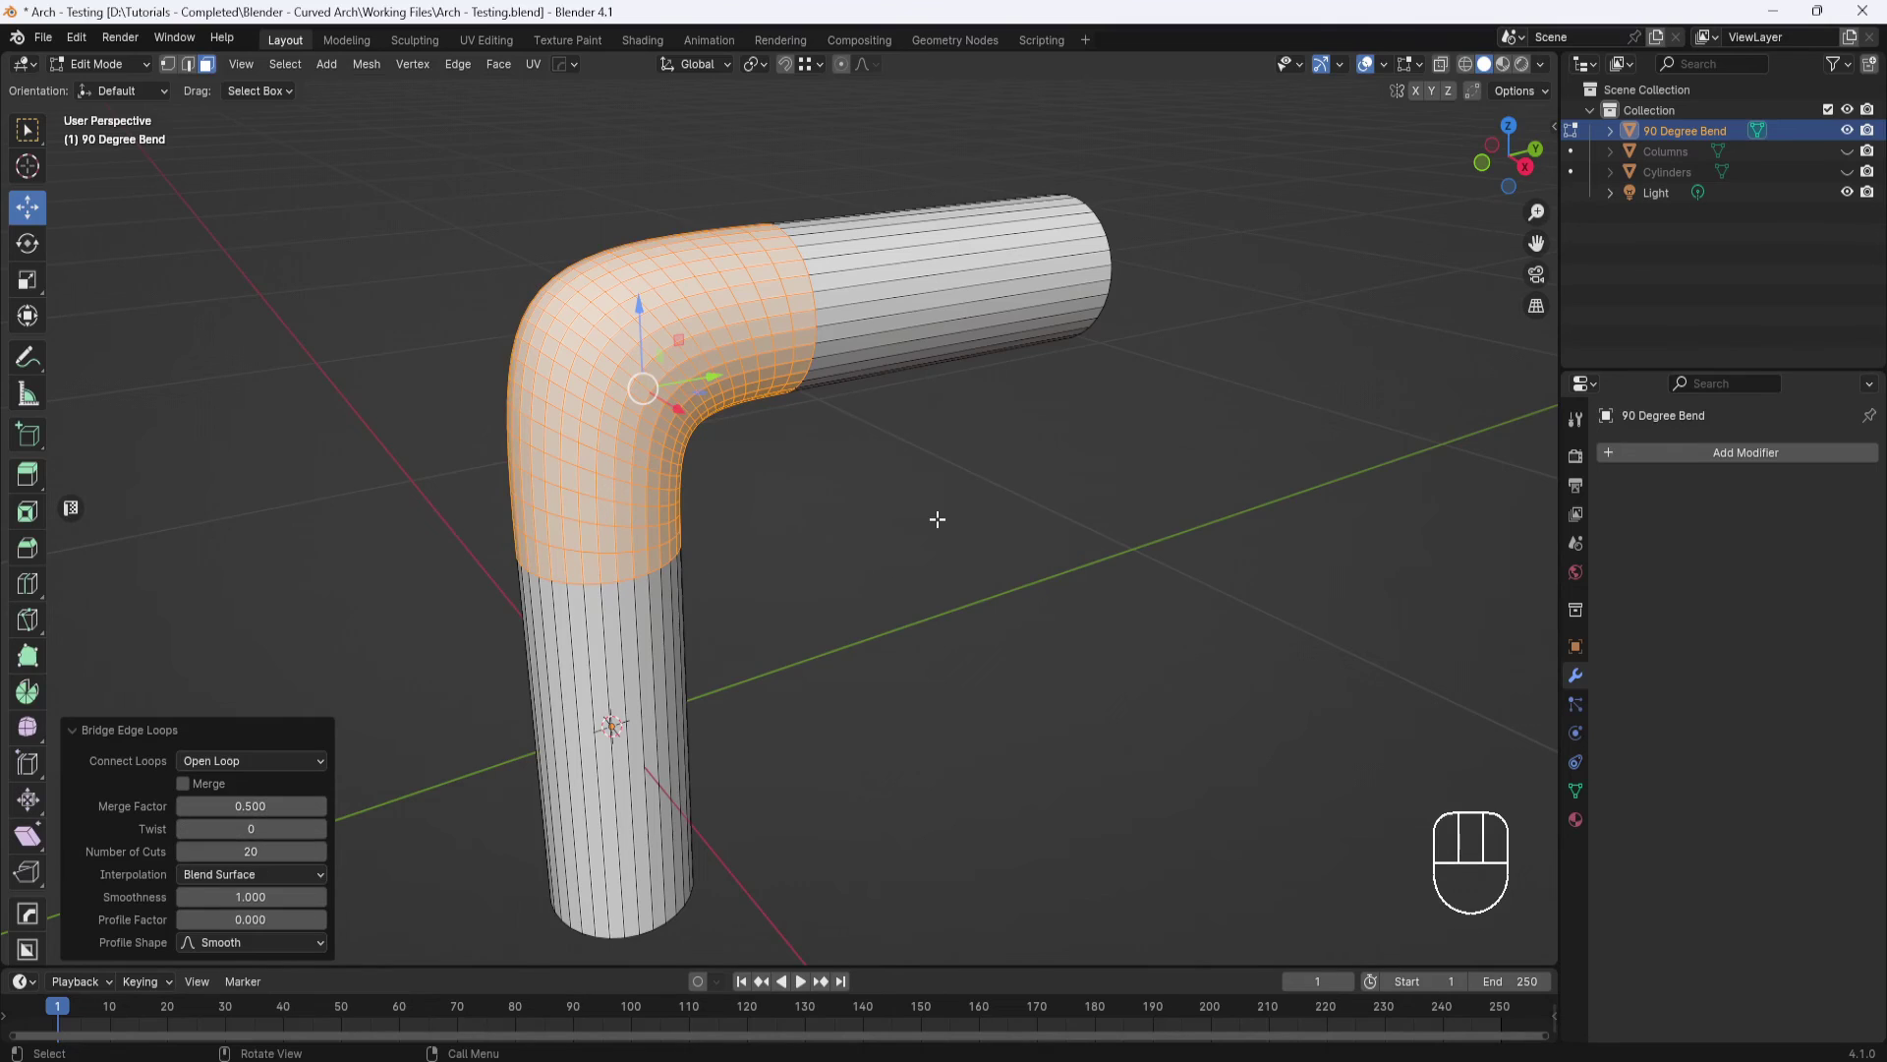
{"action": "middle_click_drag", "start_coordinate": [935, 518], "coordinate": [900, 504]}
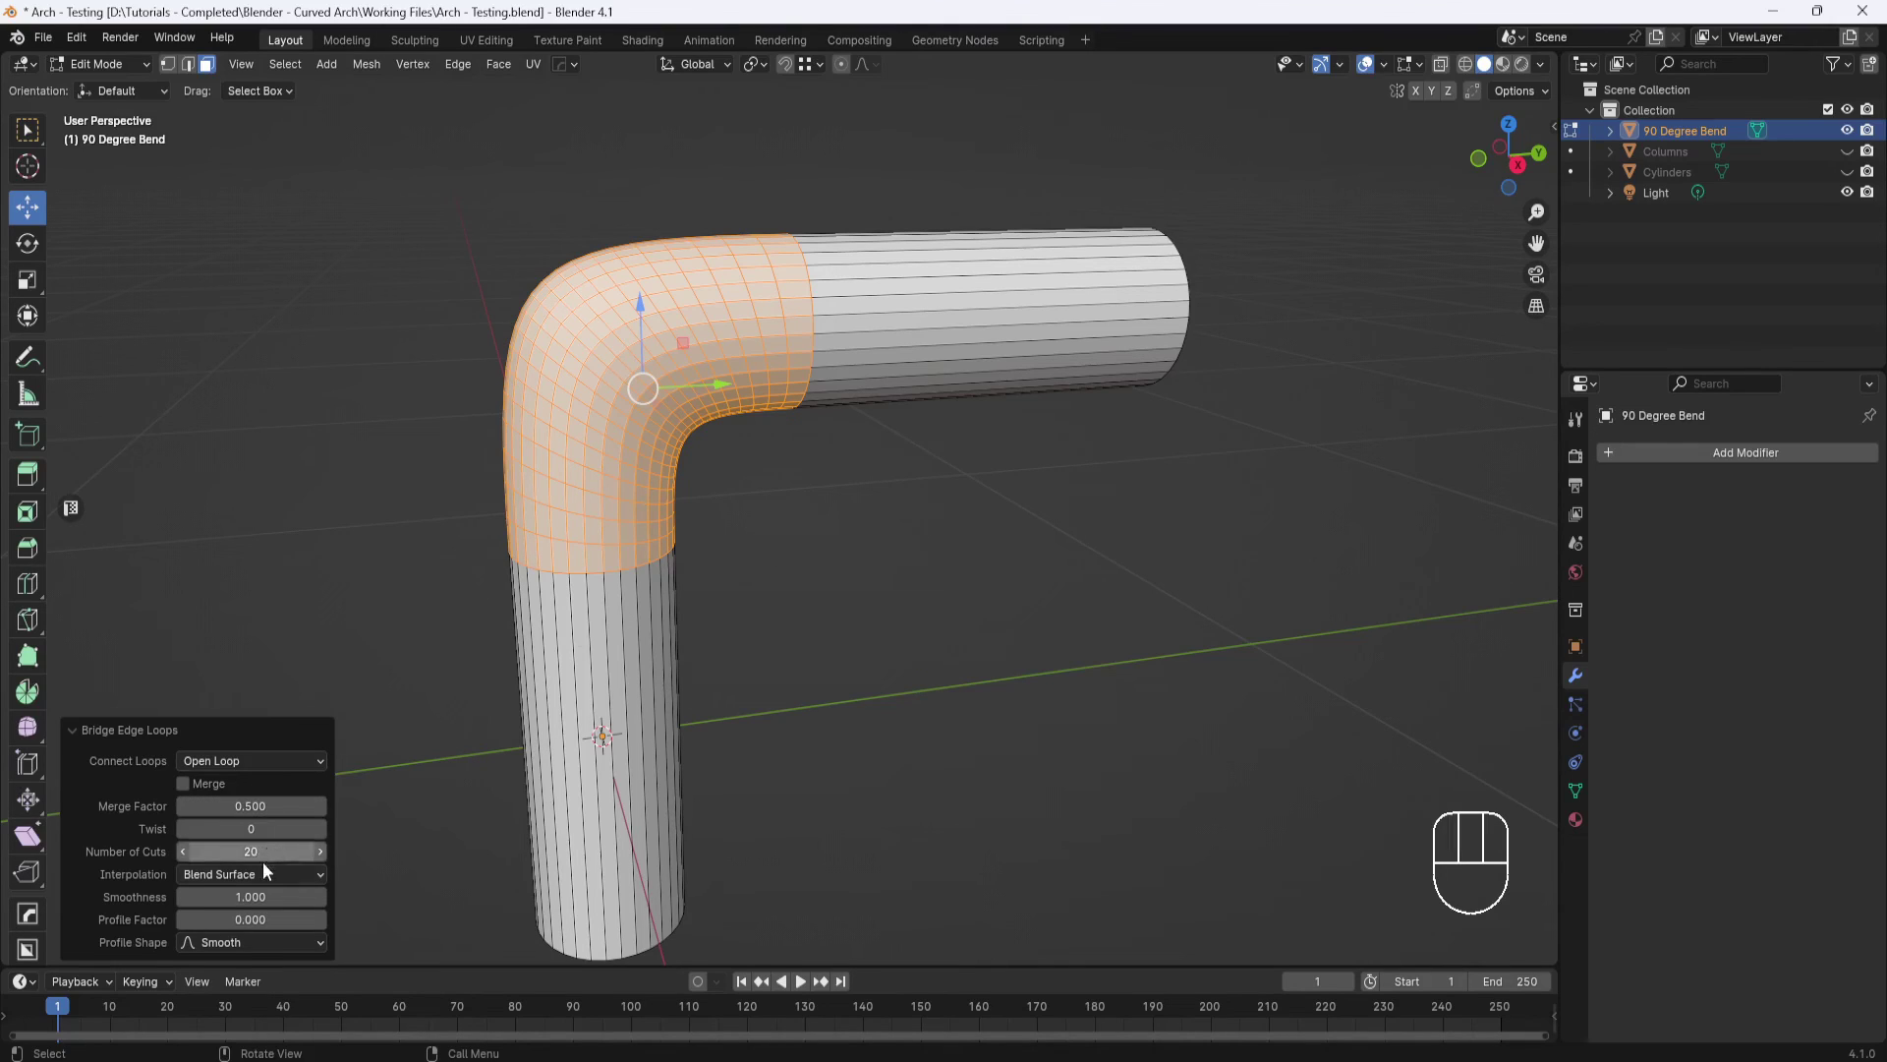
{"action": "left_click_drag", "start_coordinate": [252, 887], "coordinate": [154, 886]}
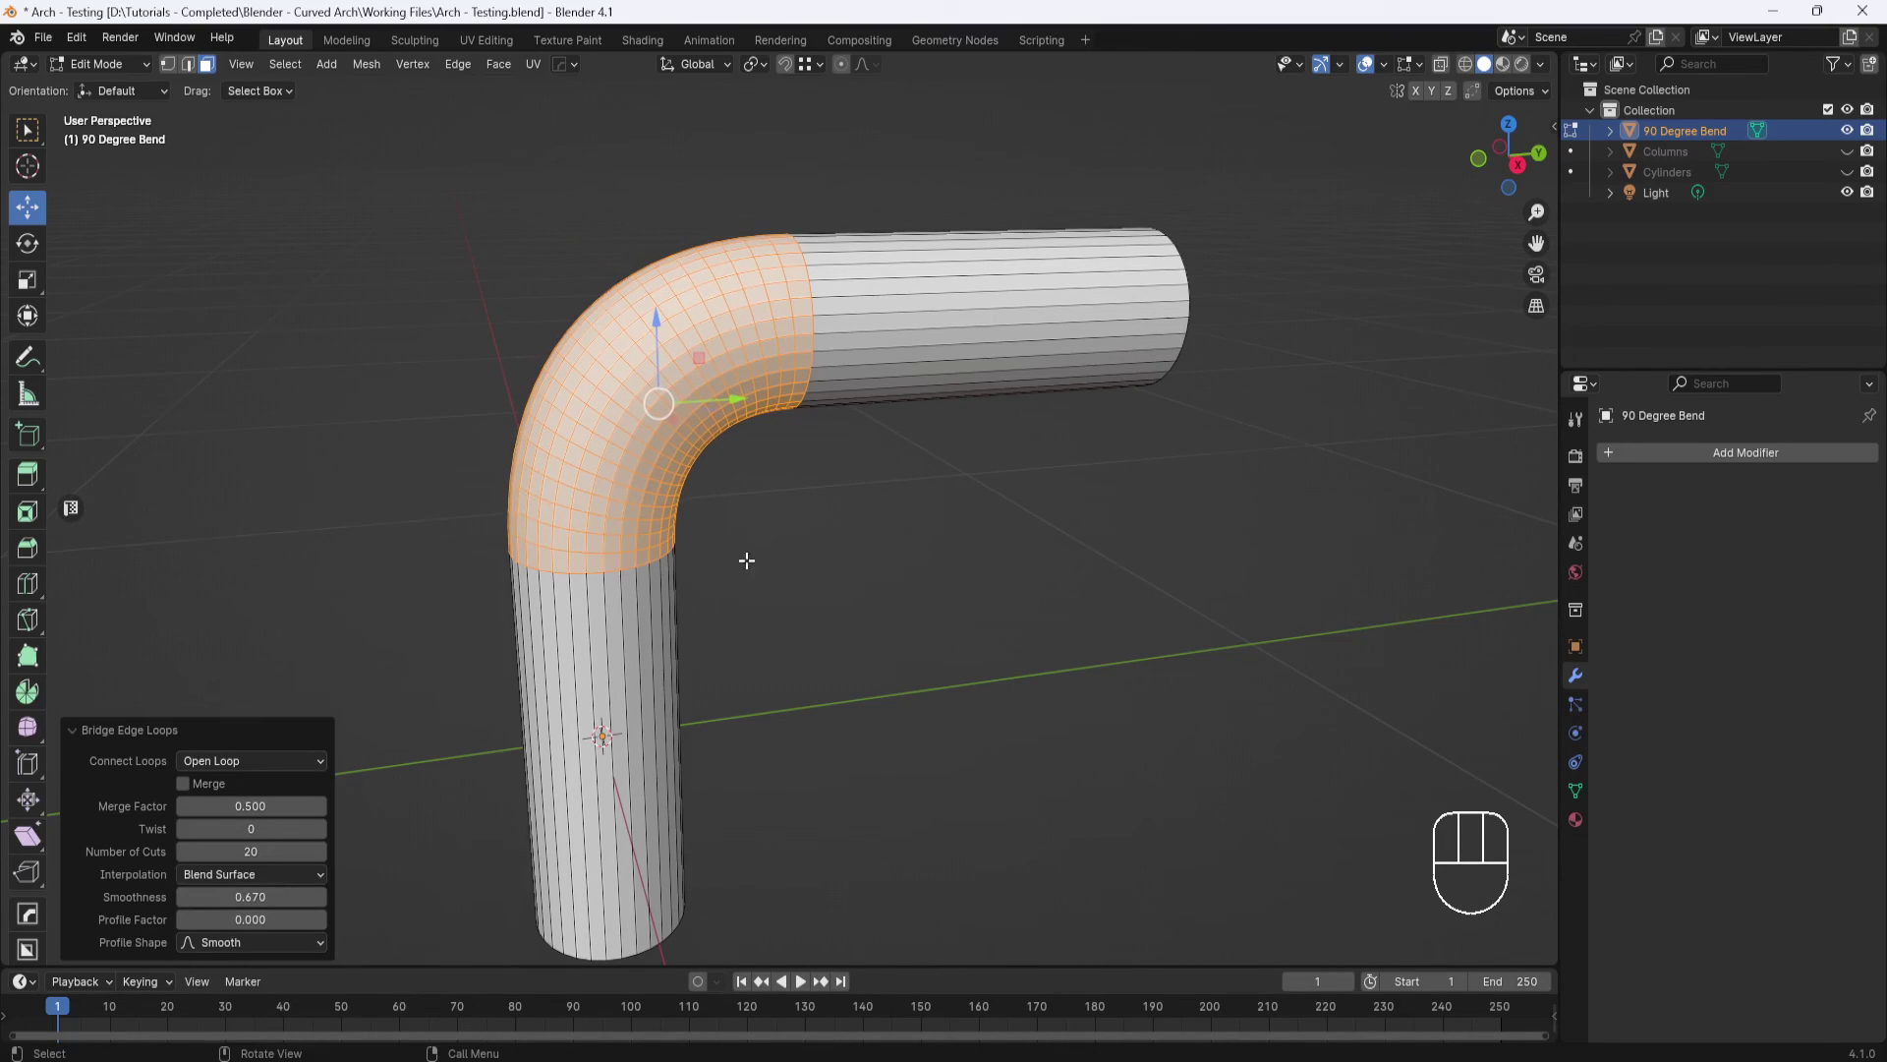